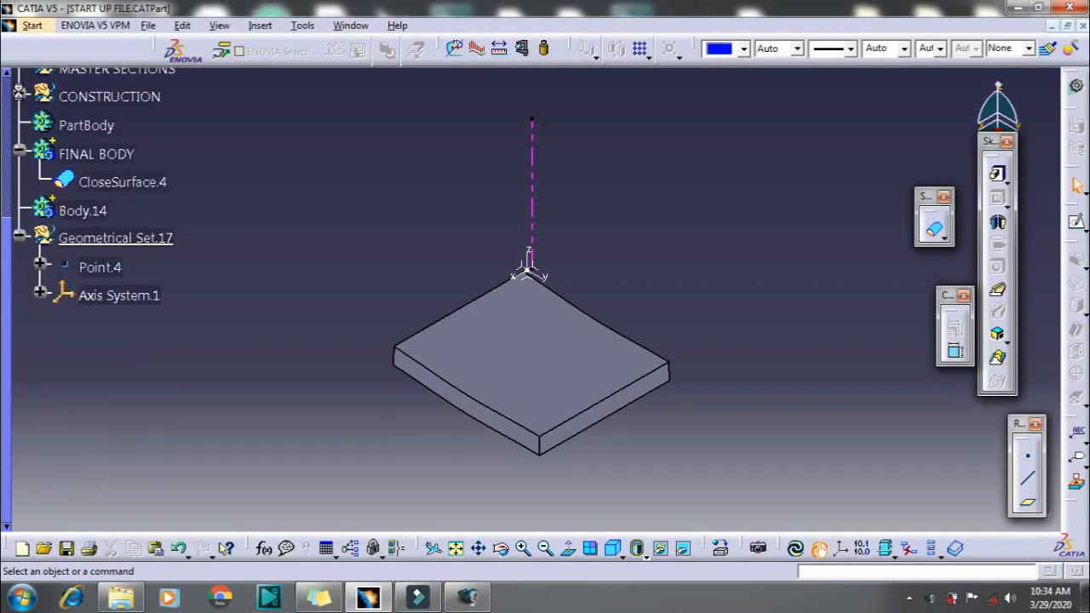
- Rename Body.14 as SCREWBOSS
scroll(236, 328, "up", 5)
scroll(238, 330, "down", 1)
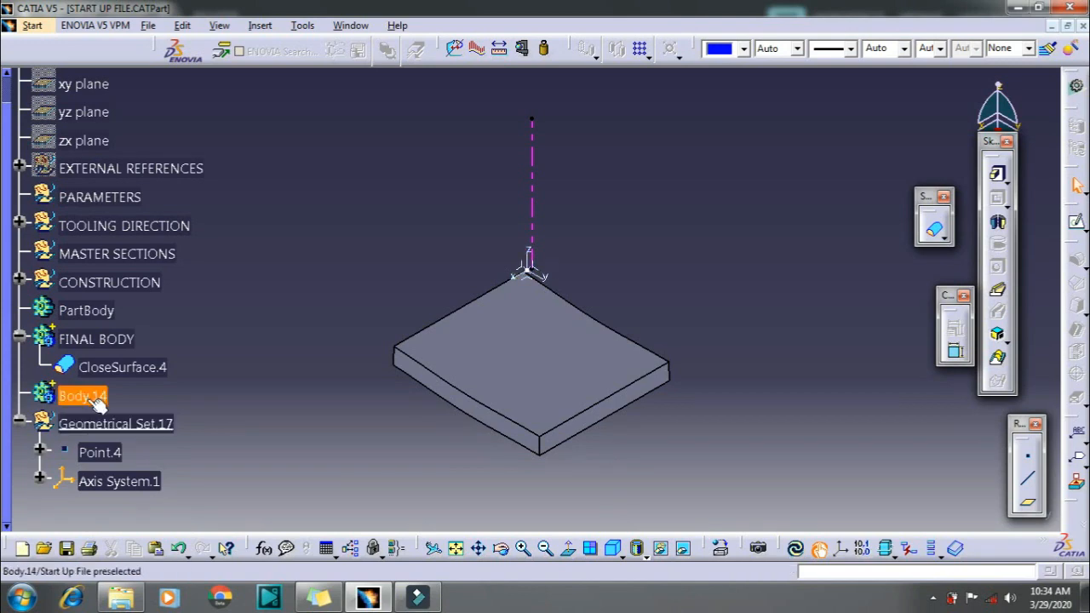
right_click(94, 400)
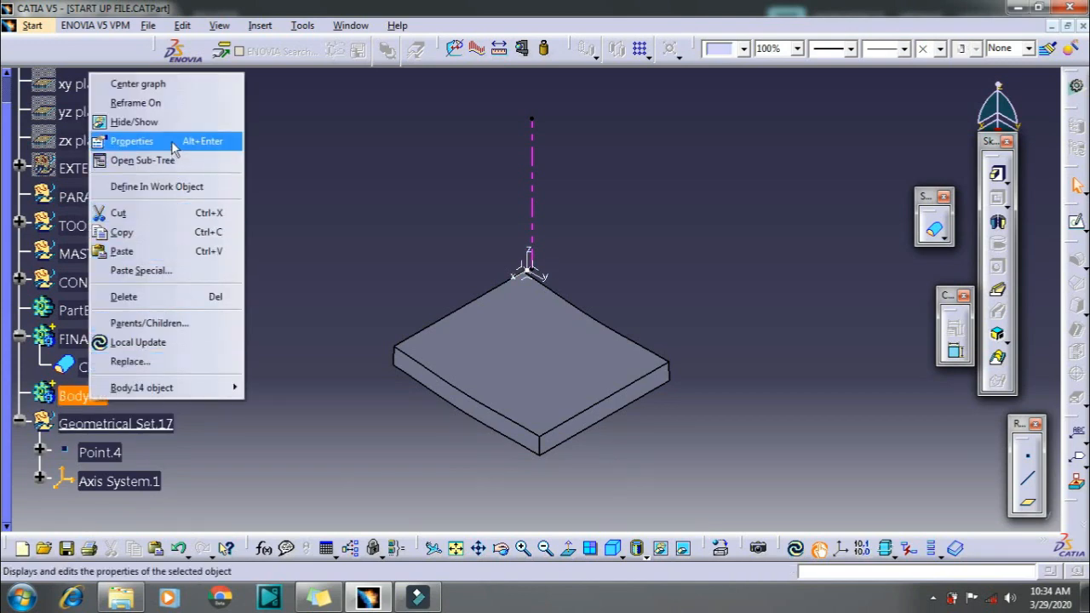
left_click(132, 142)
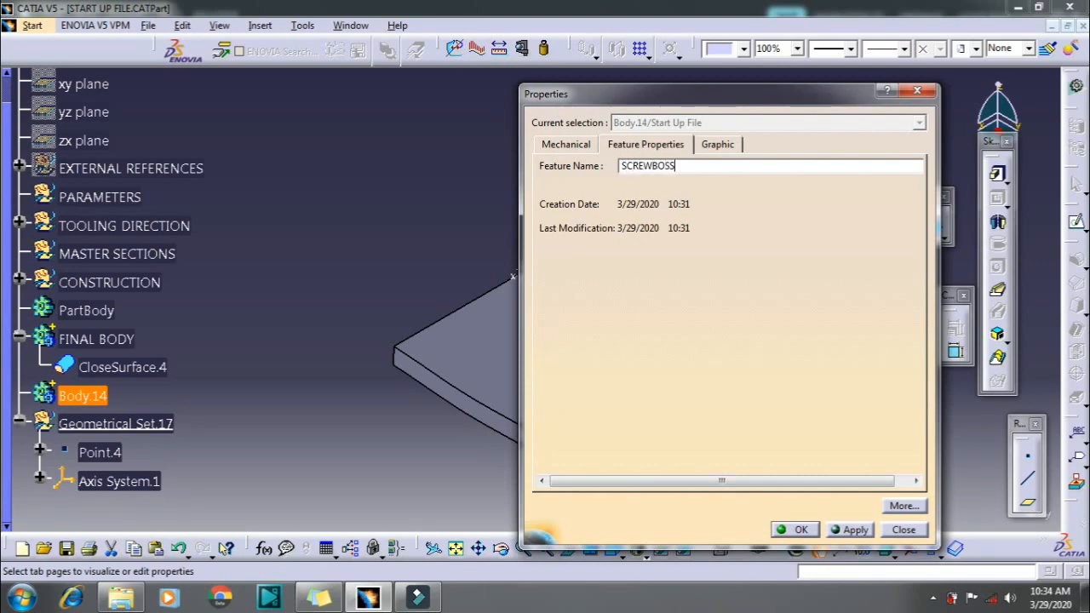
key("Return")
- Rename Geometrical Set.17 as CONSTRUCTION
right_click(115, 423)
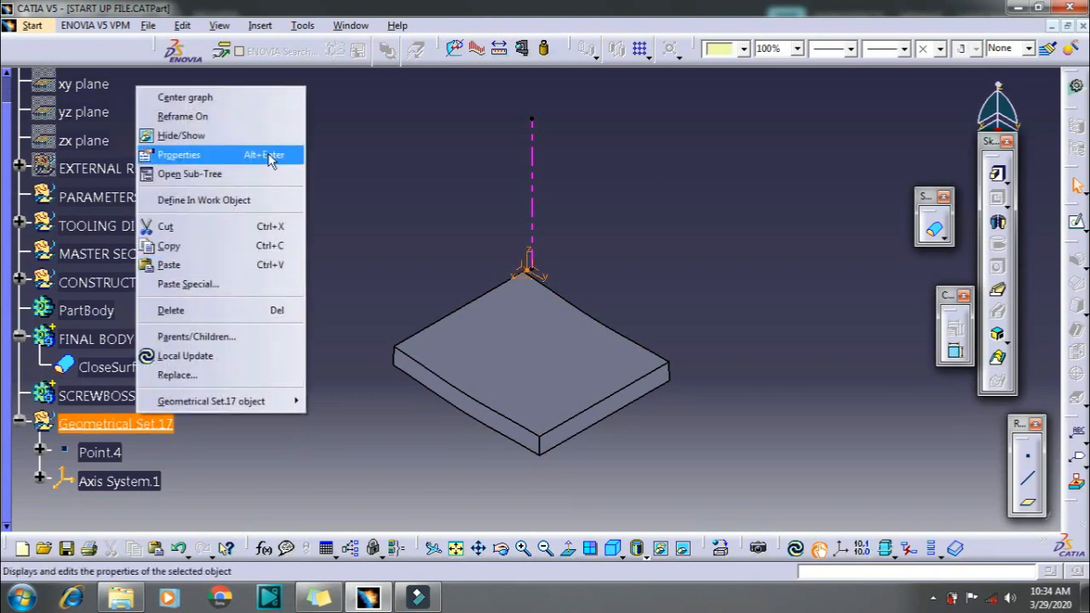
left_click(269, 158)
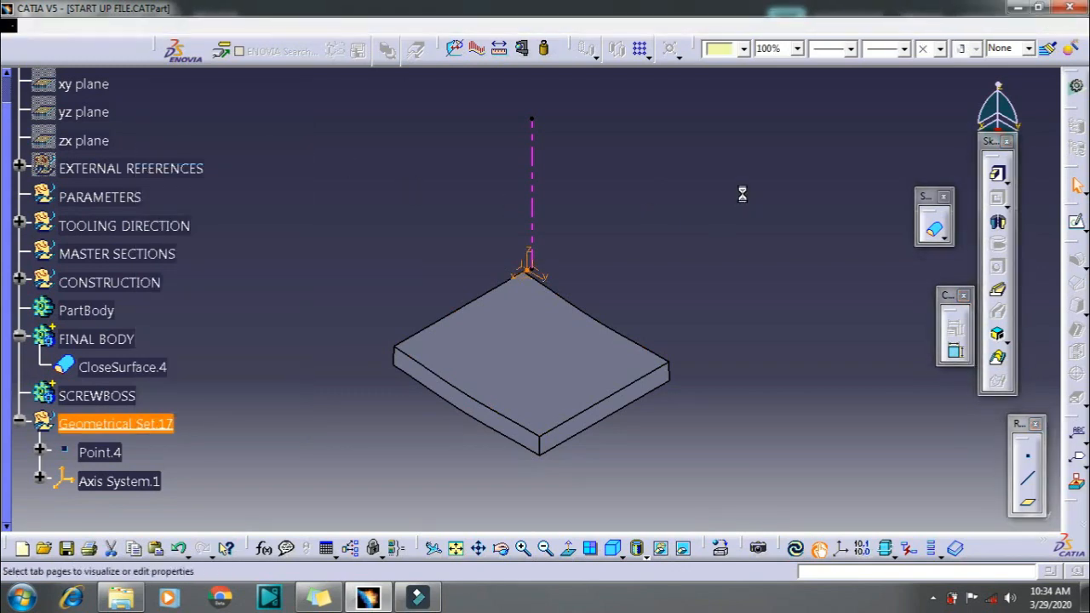
type("CON")
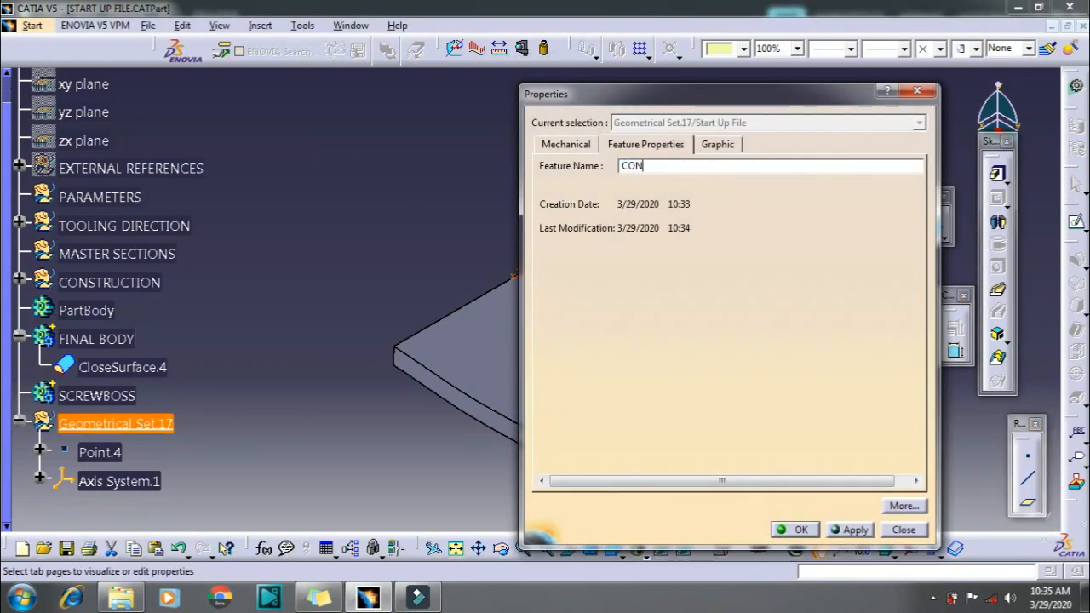
type("STRUCTION")
key("Return")
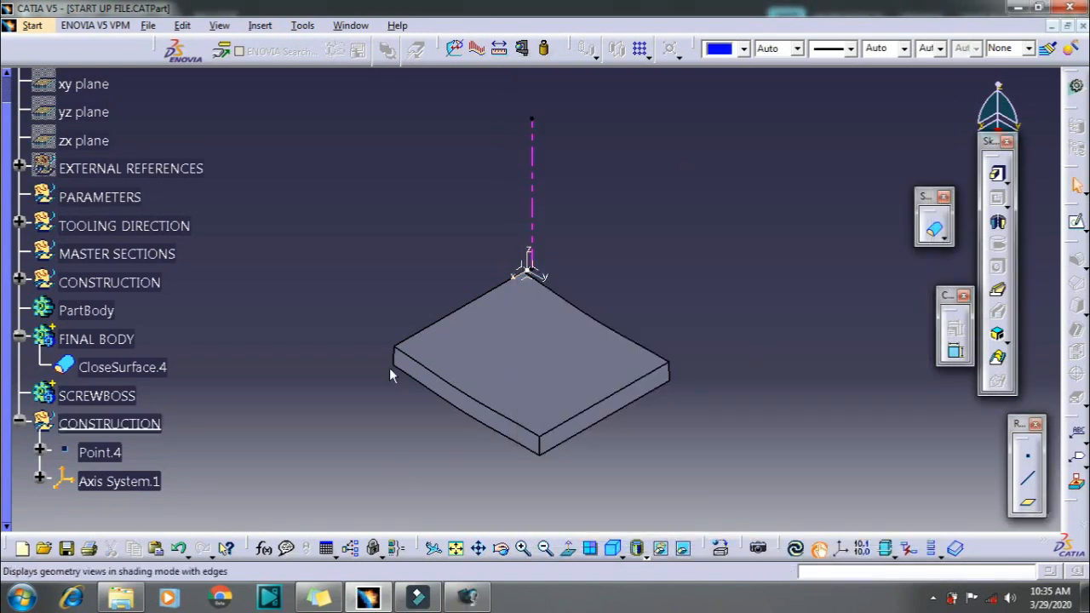
- Move the CONSTRUCTION set holding Point.4 and Axis System.1 into the SCREWBOSS body and update the part
right_click(156, 424)
mouse_move(255, 408)
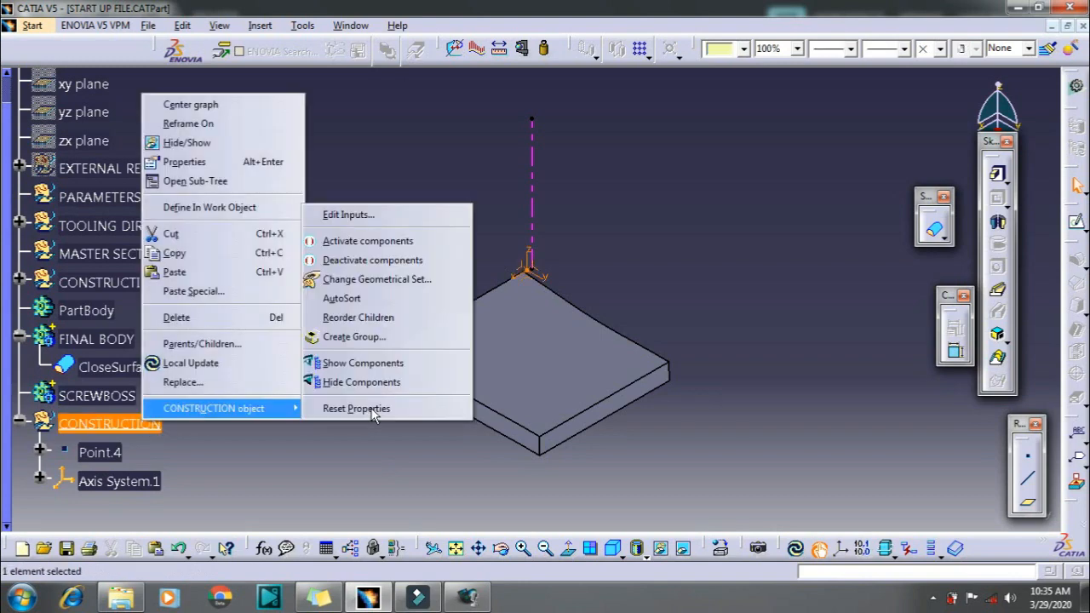
left_click(400, 280)
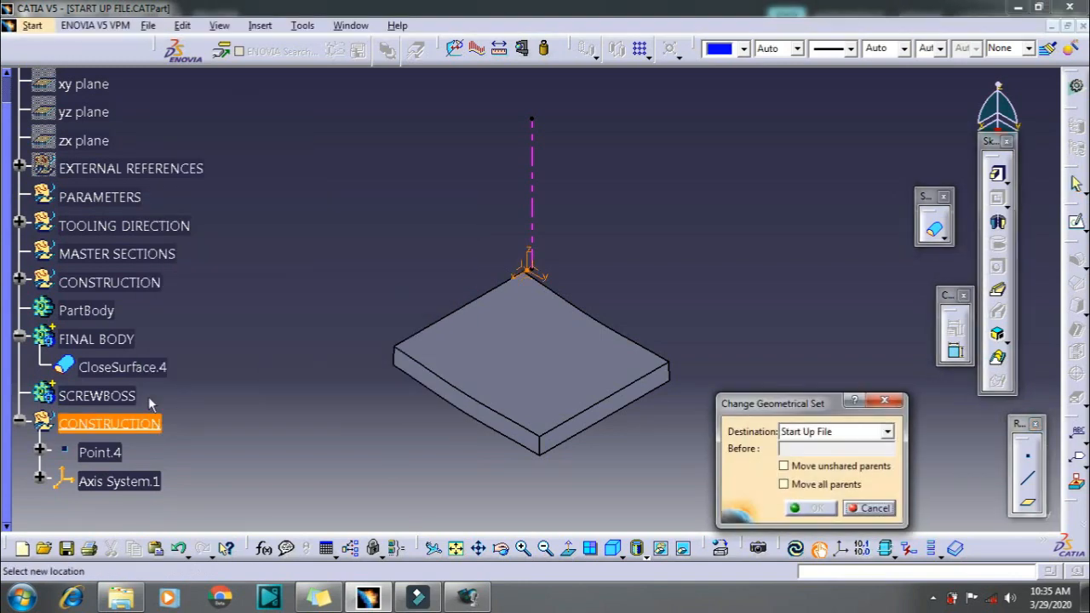
left_click(97, 396)
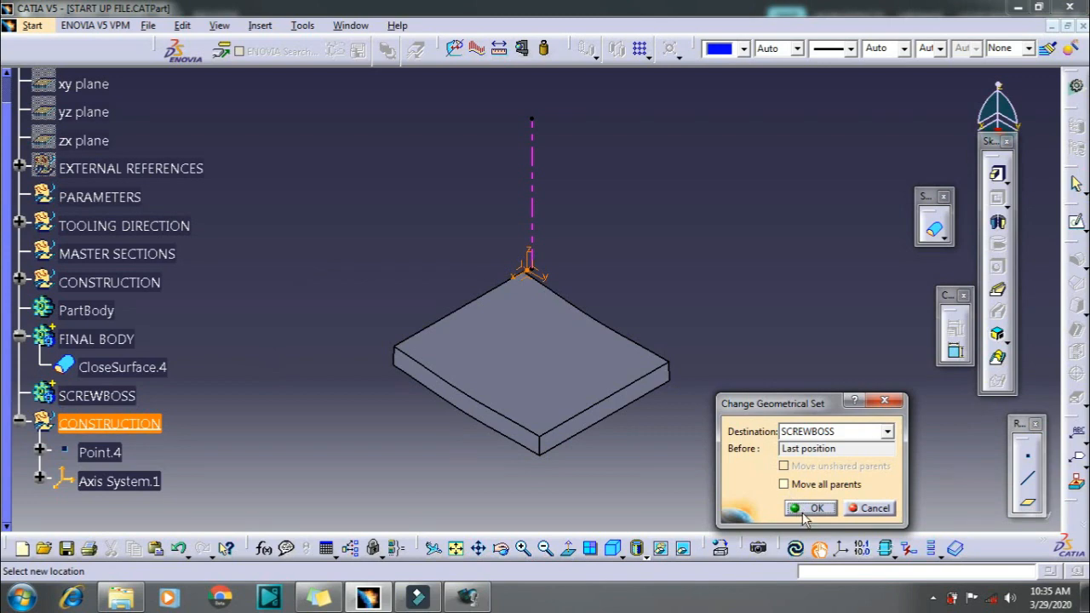
left_click(805, 511)
left_click(20, 395)
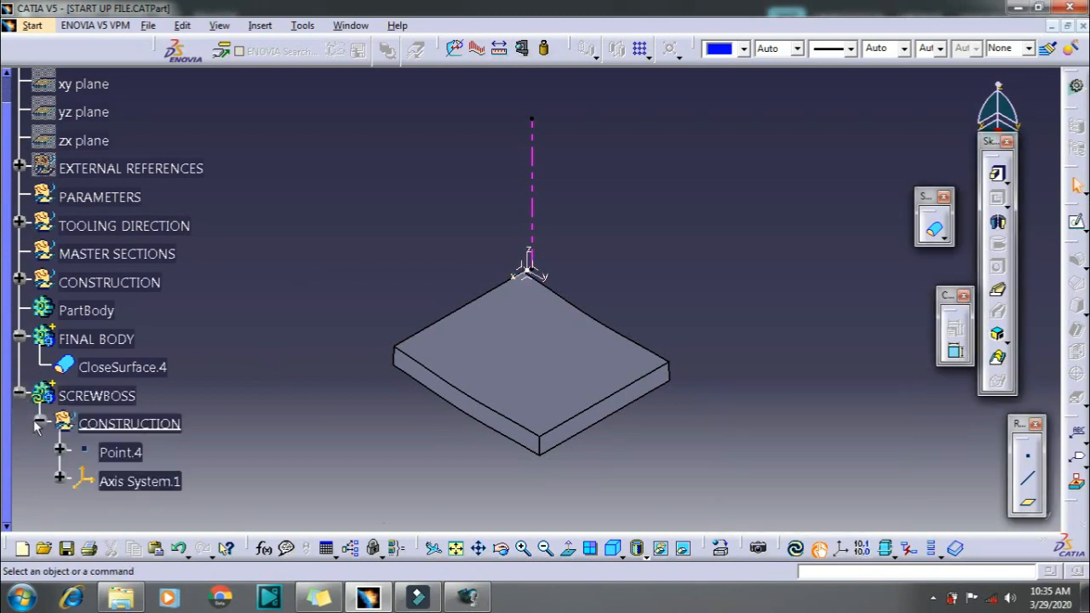
left_click(799, 552)
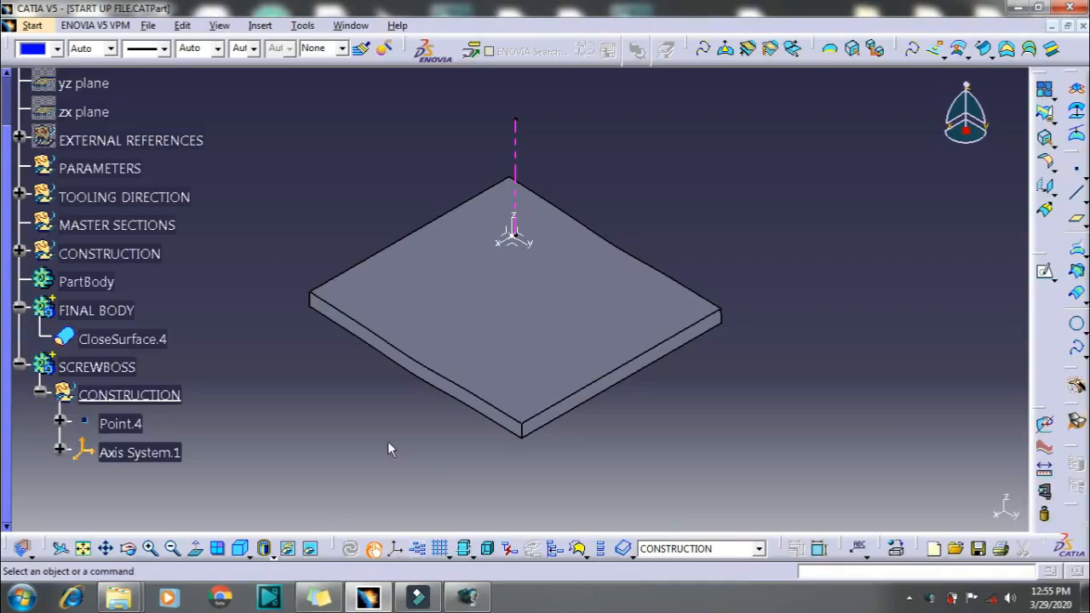
- Change the colour of the FINAL BODY to tan
left_click(96, 310)
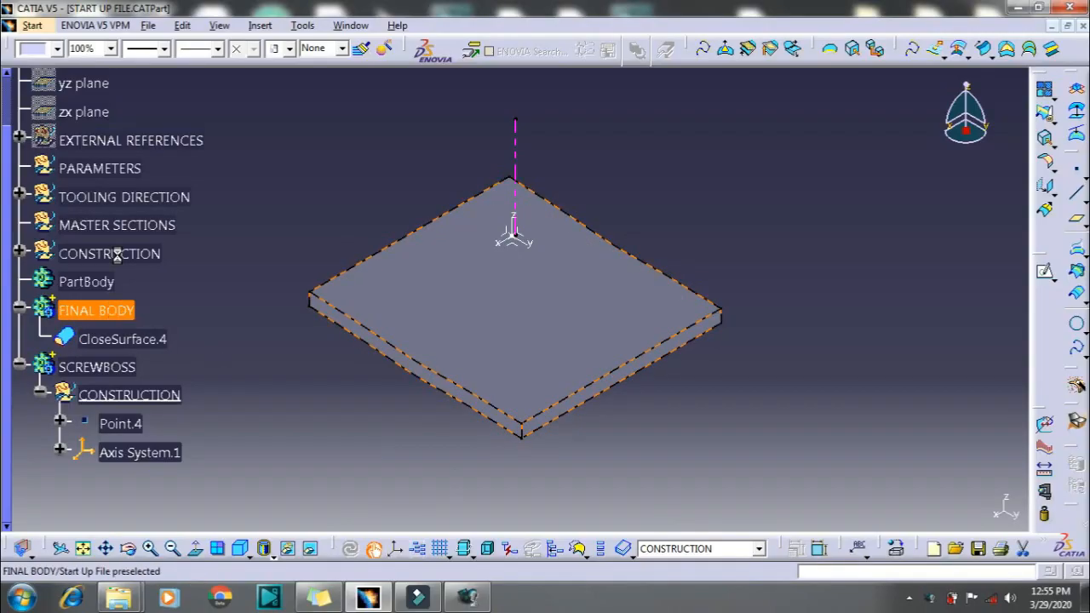
left_click(56, 49)
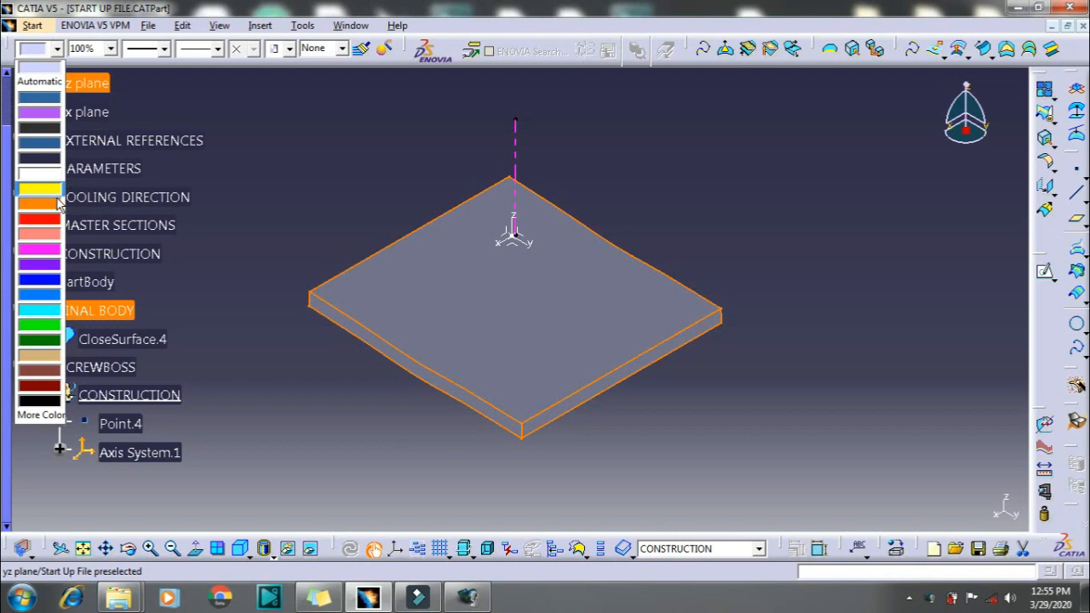
left_click(49, 356)
left_click(278, 397)
- Make SCREWBOSS the work object and insert a new body after it
right_click(128, 367)
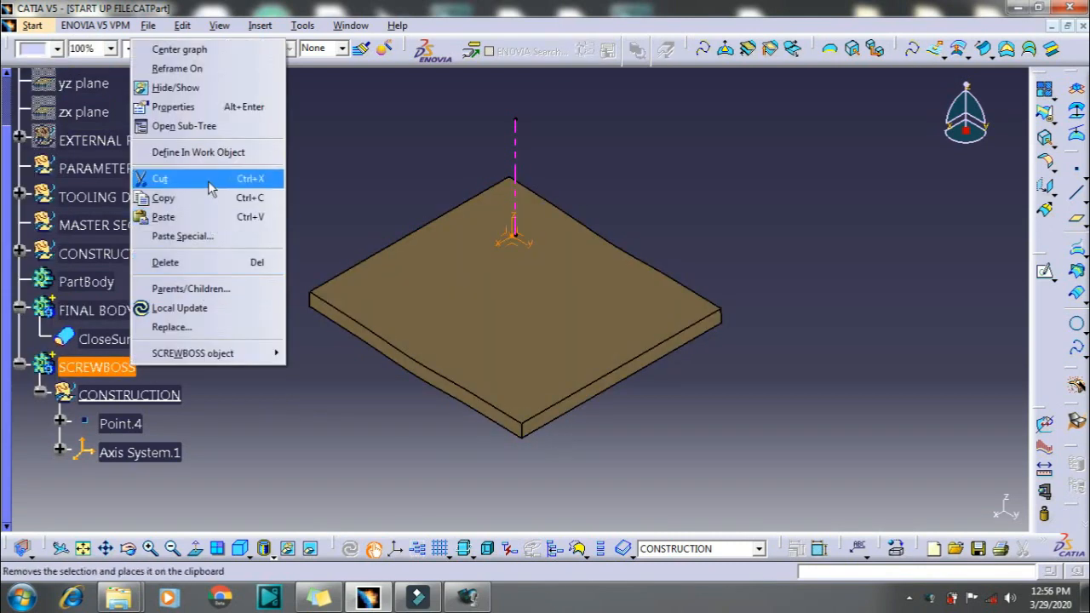
left_click(204, 153)
left_click(260, 25)
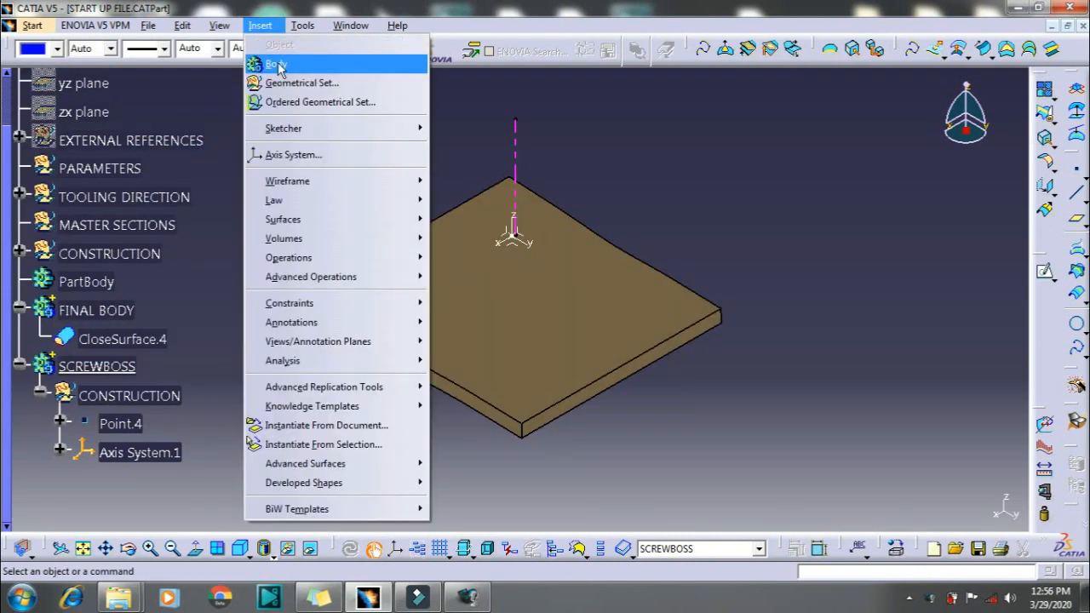
left_click(280, 68)
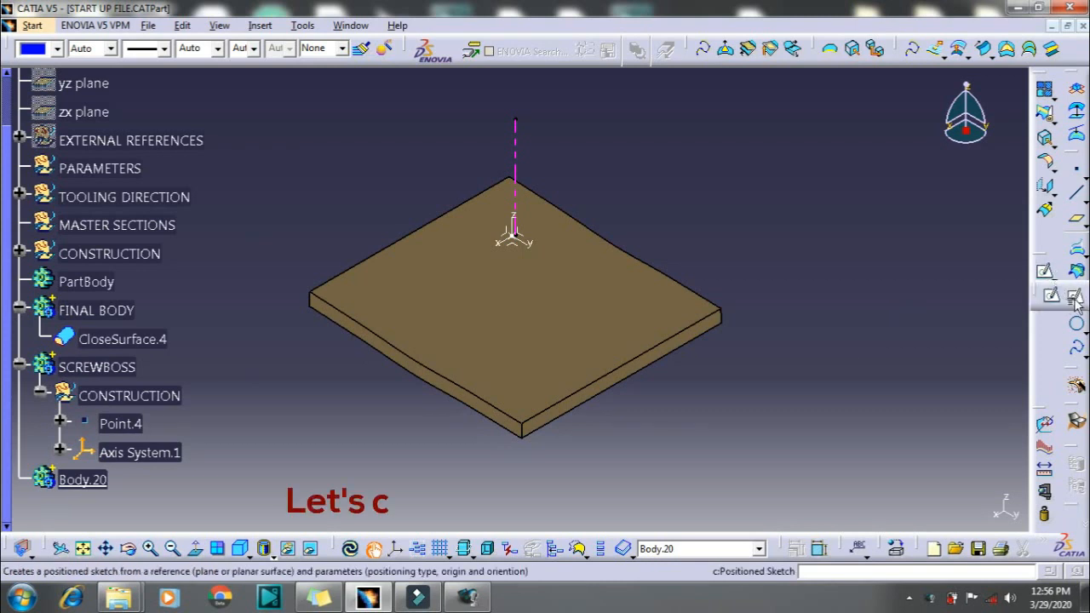
- Start a positioned sketch on the XY plane of Axis System.1 with its origin as a projection point on Point.4
left_click(1044, 271)
left_click(514, 240)
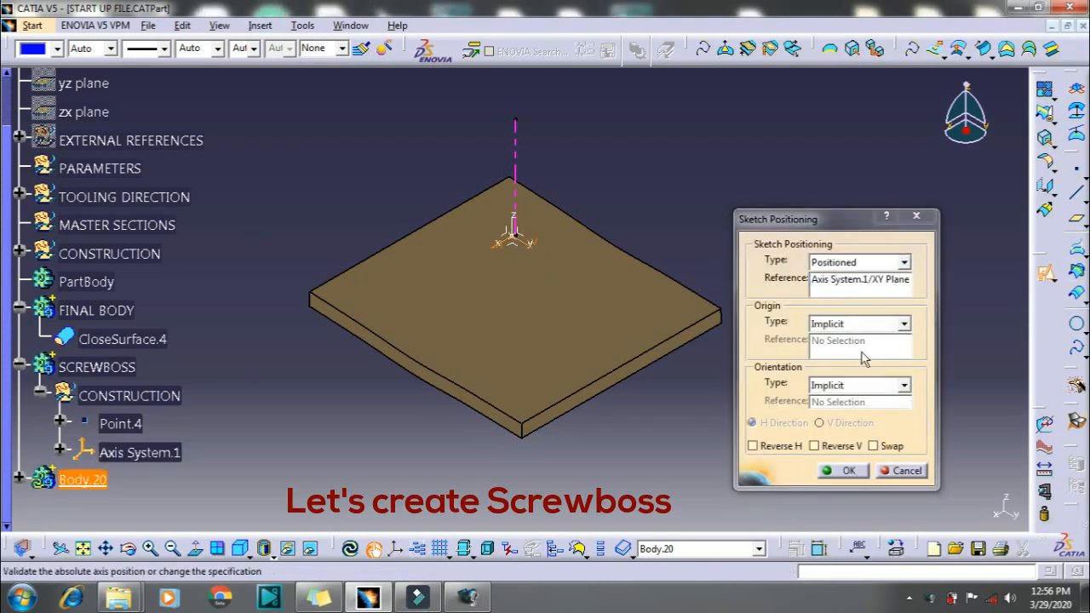
left_click(857, 328)
left_click(844, 365)
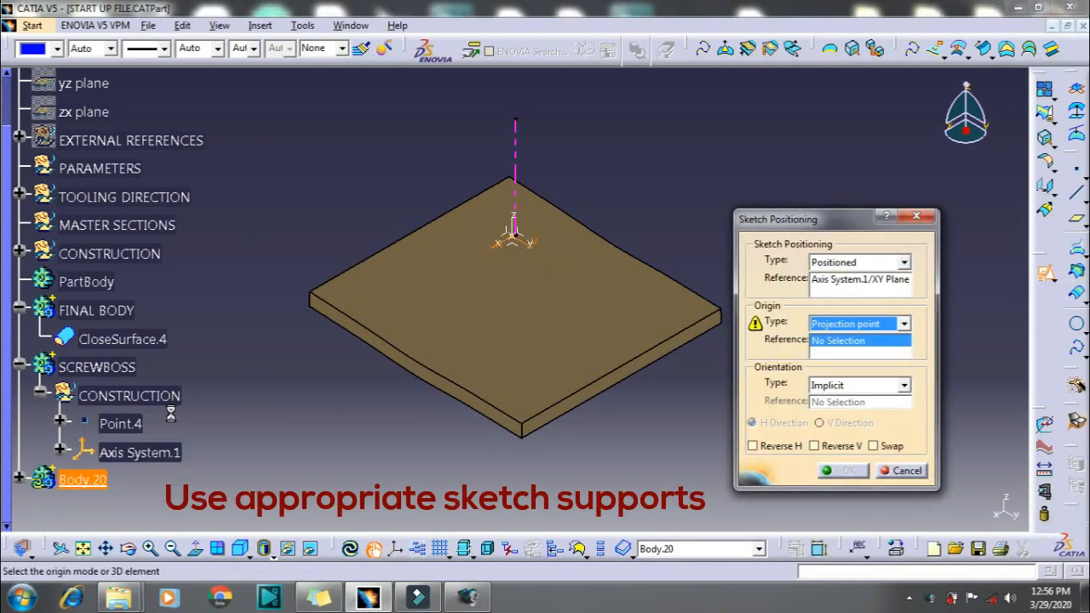
left_click(128, 424)
- Orient the sketch's H direction parallel to the Y axis of Axis System.1 and accept the sketch positioning
left_click(904, 385)
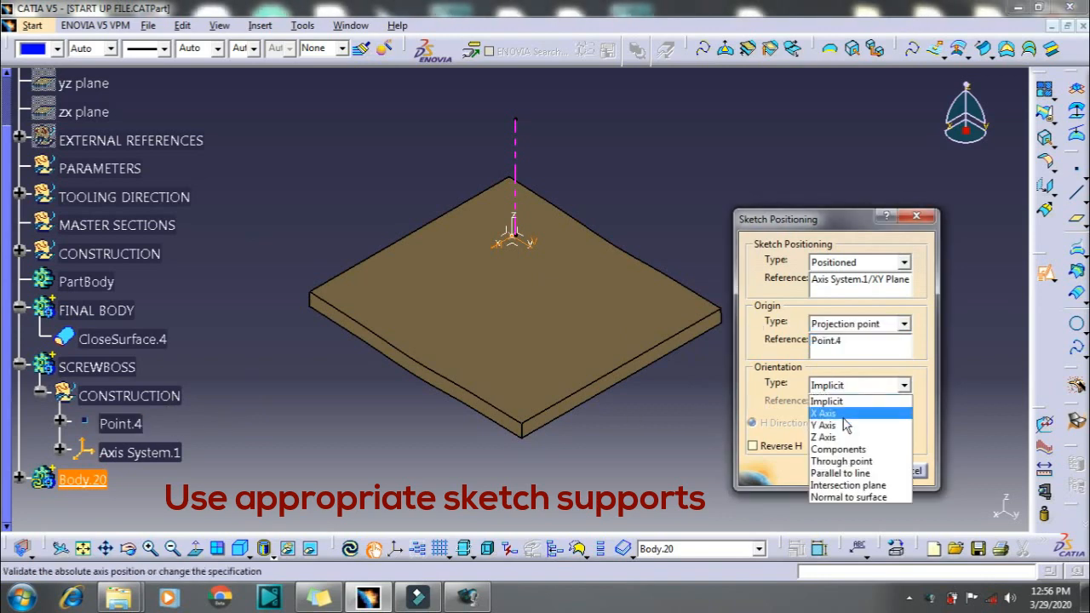
left_click(848, 475)
middle_click(531, 243)
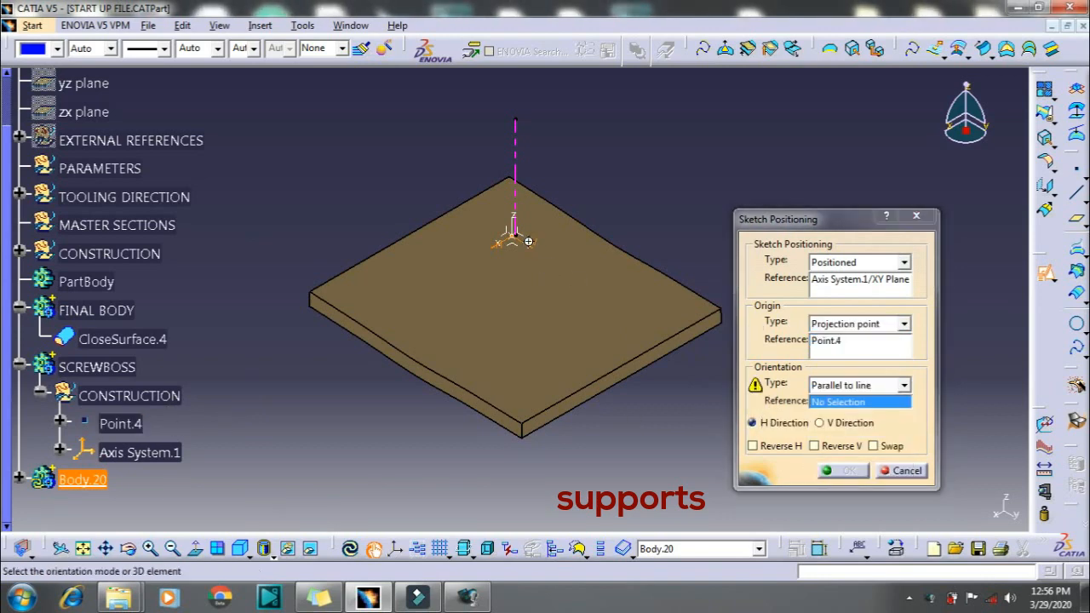
middle_click_drag(531, 243, 596, 34, "ctrl")
left_click(468, 264)
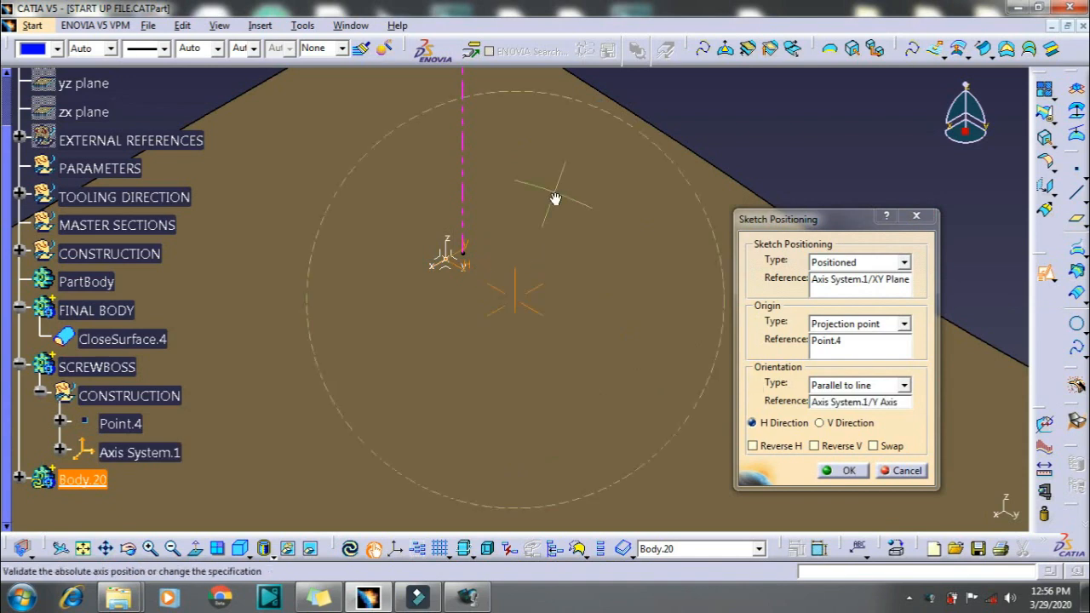
middle_click_drag(555, 200, 588, 357, "ctrl")
left_click(840, 474)
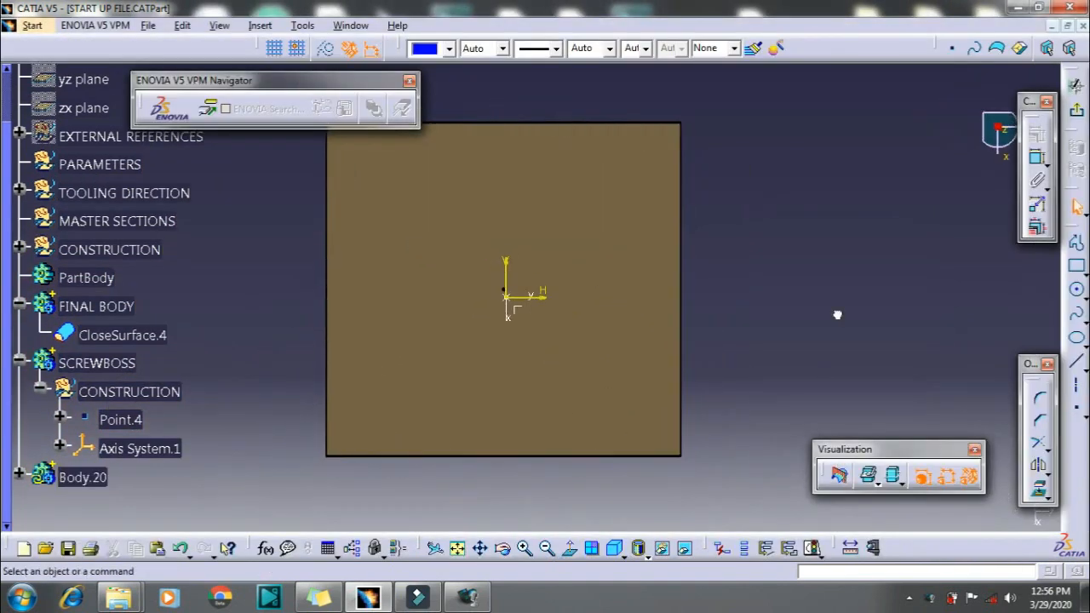
- Sketch a circle of about 7.3 mm radius centred on the sketch origin and exit the sketch
left_click(1079, 291)
left_click(507, 297)
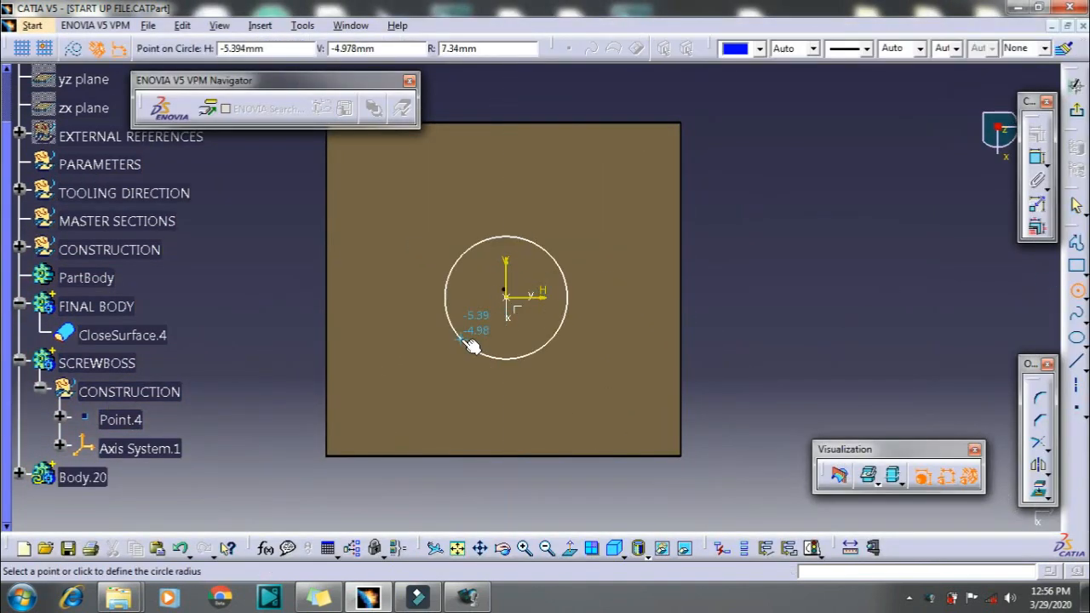
left_click(474, 345)
left_click(1078, 111)
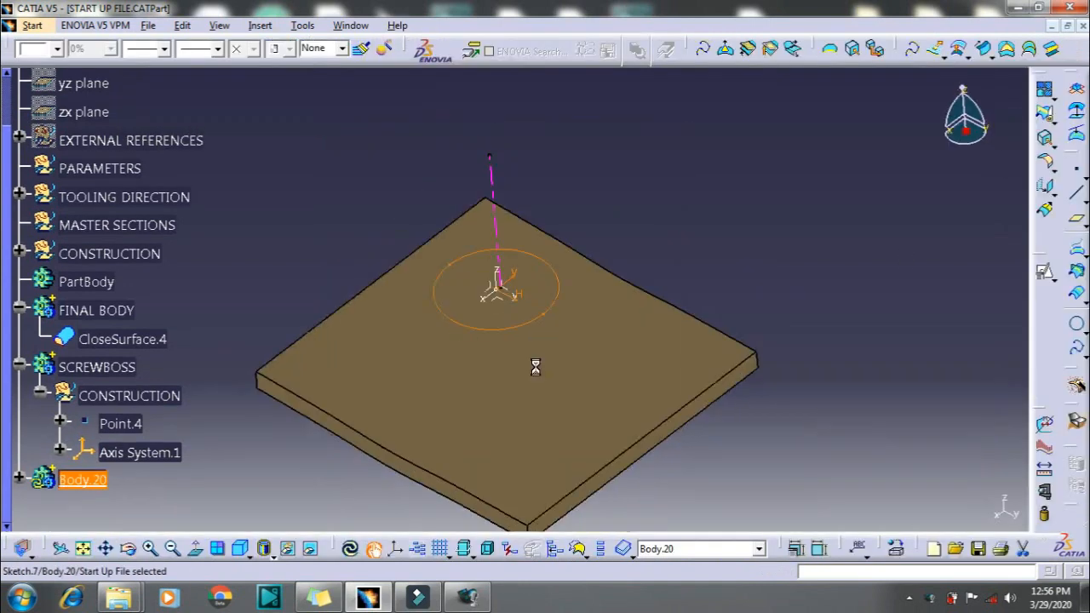
- Switch to the Part Design workbench and pad the circle sketch with a length of 20 mm
left_click(32, 25)
mouse_move(81, 66)
left_click(260, 67)
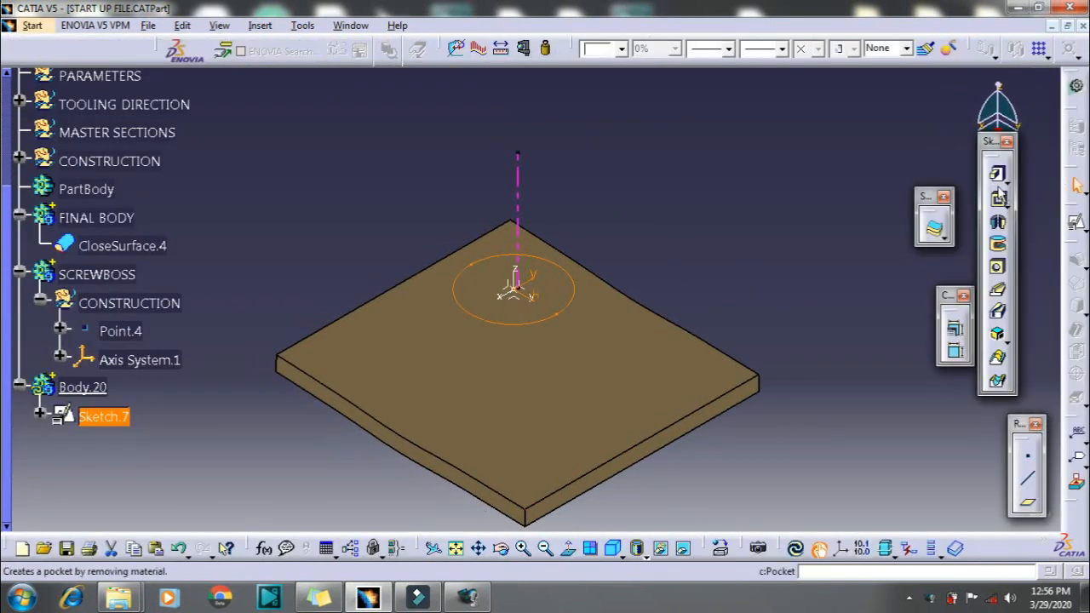
left_click(997, 174)
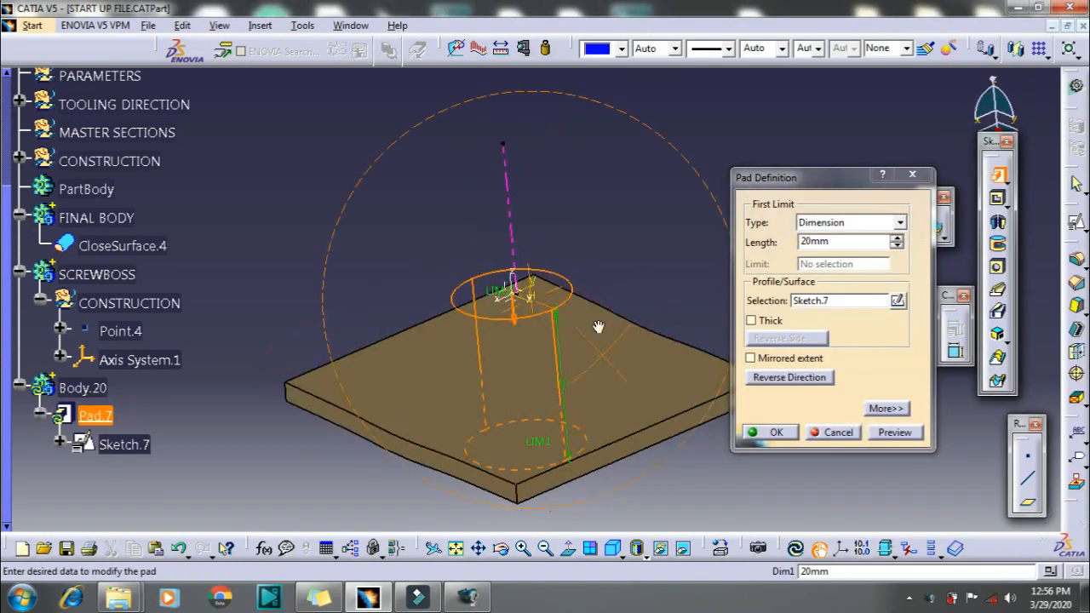
middle_click_drag(598, 327, 724, 385)
left_click(776, 435)
middle_click_drag(566, 336, 588, 426)
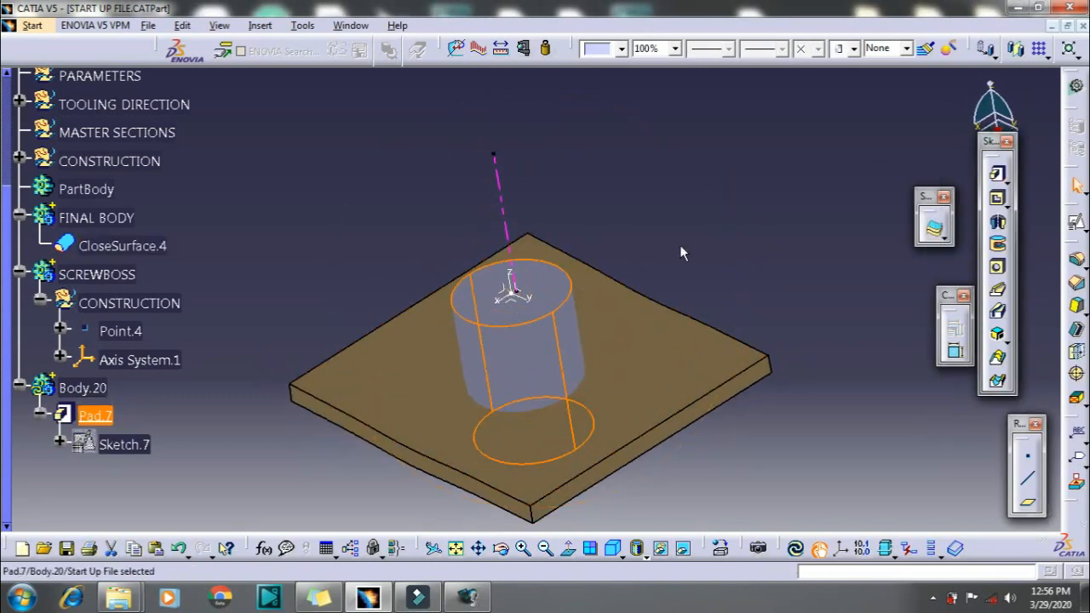
left_click(684, 250)
middle_click_drag(528, 362, 519, 324)
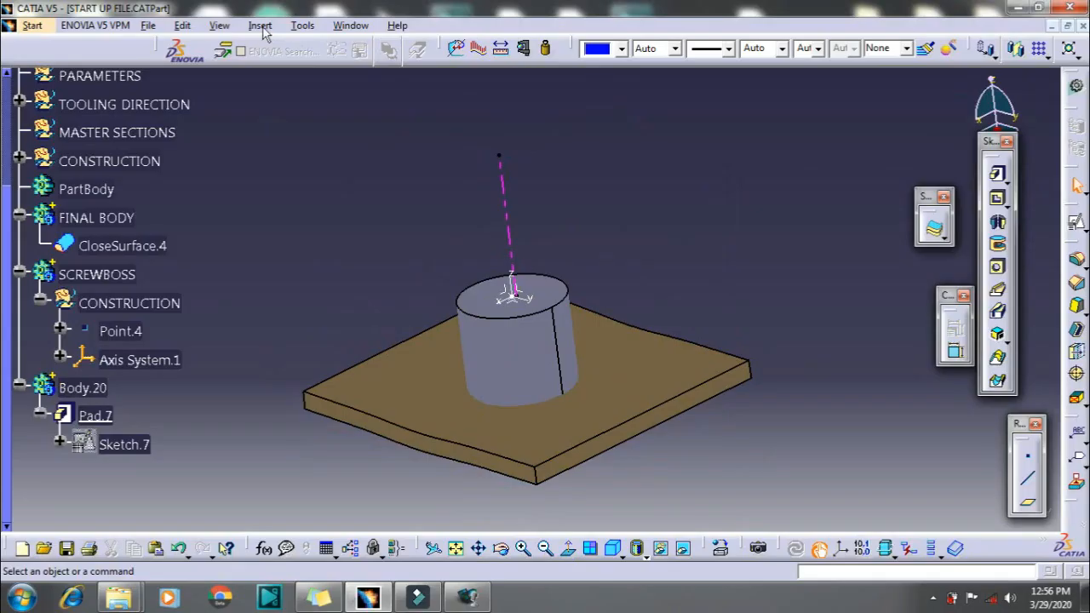
- Insert another new body after the one containing the cylindrical pad
left_click(260, 25)
left_click(300, 70)
middle_click_drag(315, 329, 427, 281)
- Start a positioned sketch in the new body on Axis System.1's XY plane, with Point.4 as the projection point origin
left_click(1077, 221)
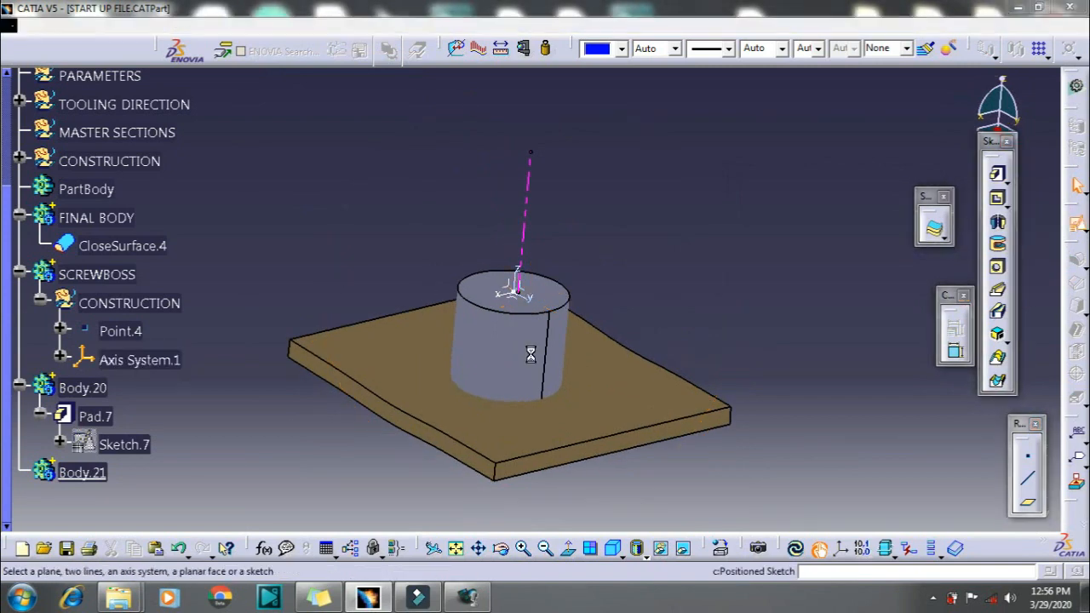
middle_click_drag(424, 302, 466, 350)
left_click(828, 281)
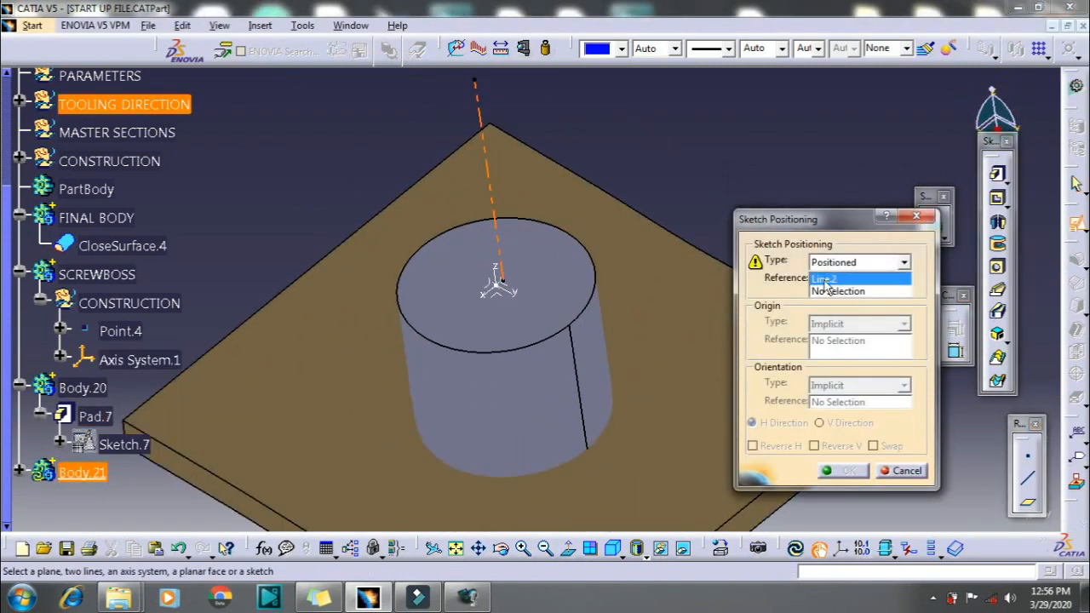
left_click(510, 294)
left_click(904, 323)
left_click(839, 358)
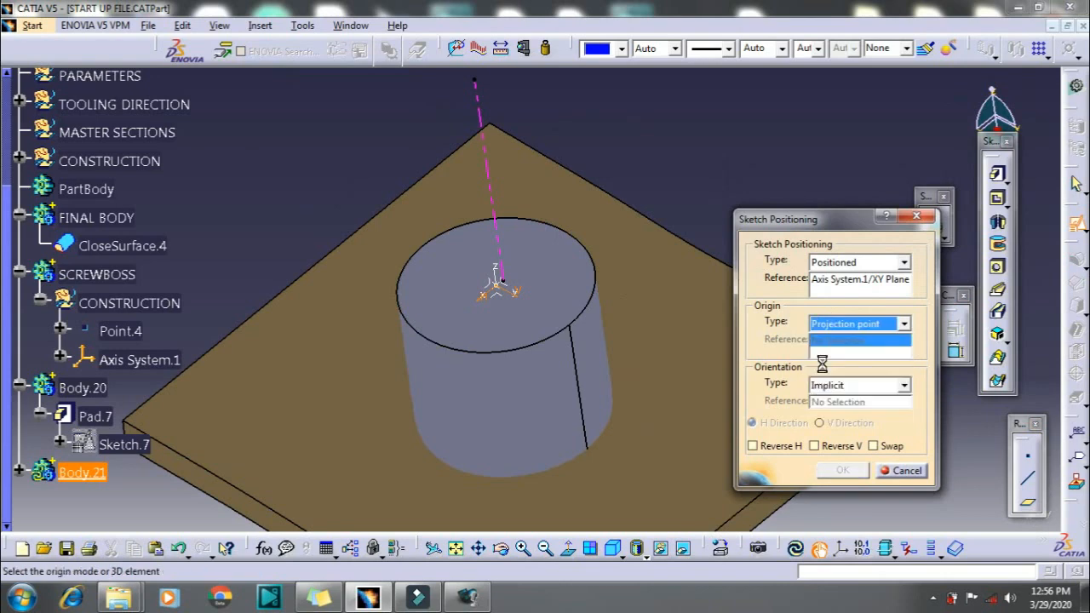
left_click(120, 331)
- Orient the positioned sketch parallel to Axis System.1's Y axis as the H direction and enter the sketch
left_click(889, 389)
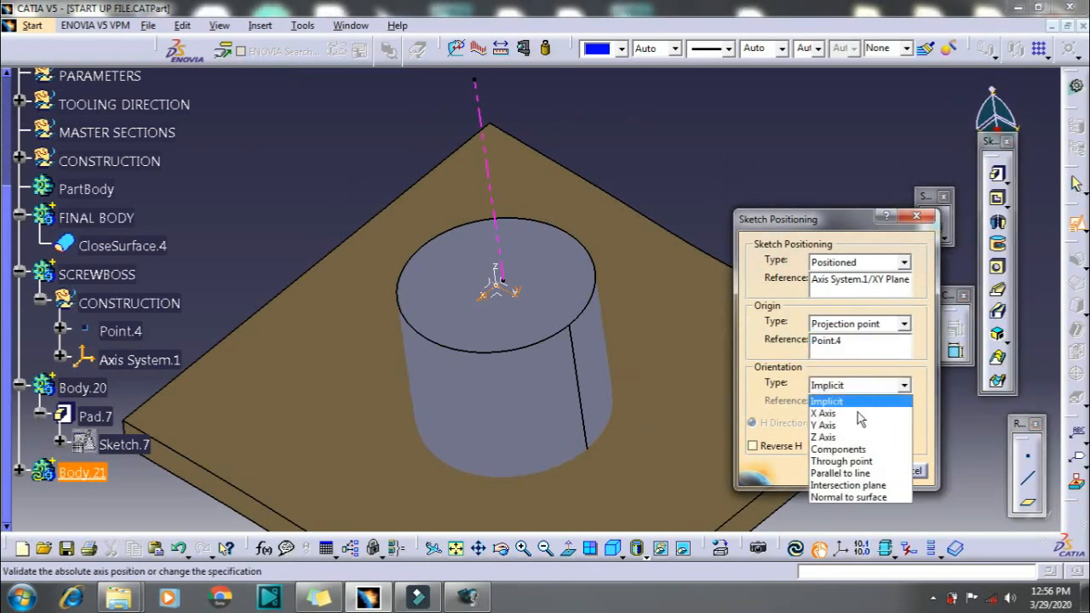
left_click(839, 477)
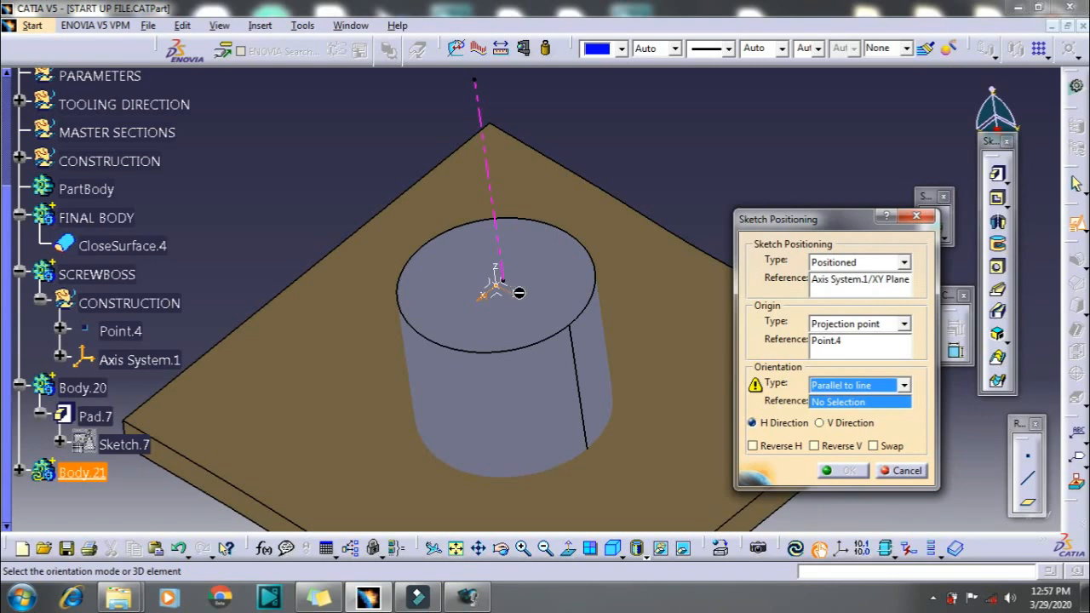
middle_click_drag(513, 289, 460, 268)
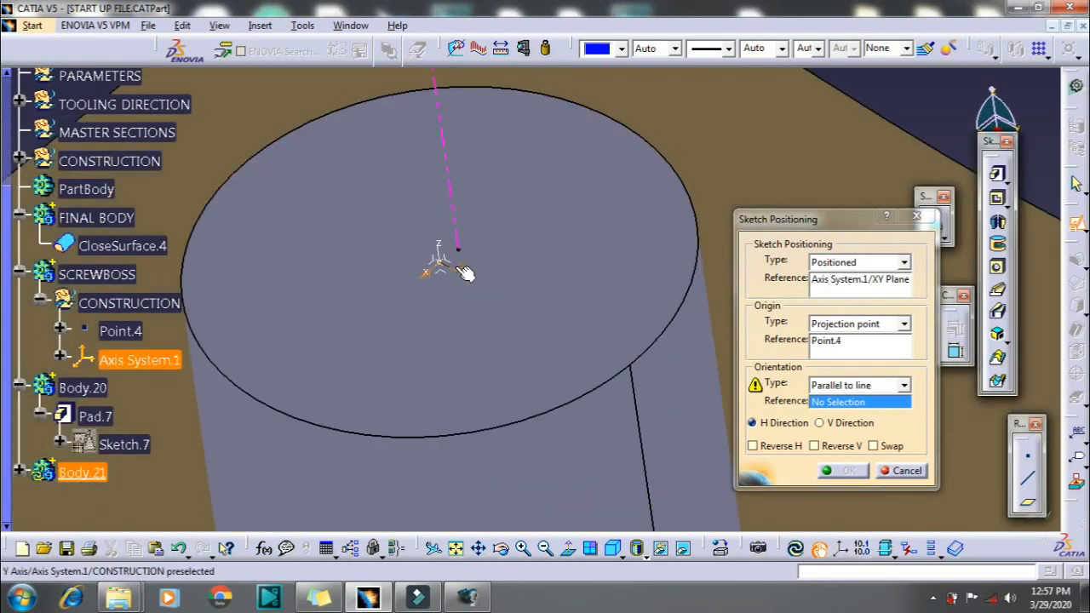
left_click(467, 269)
left_click(842, 471)
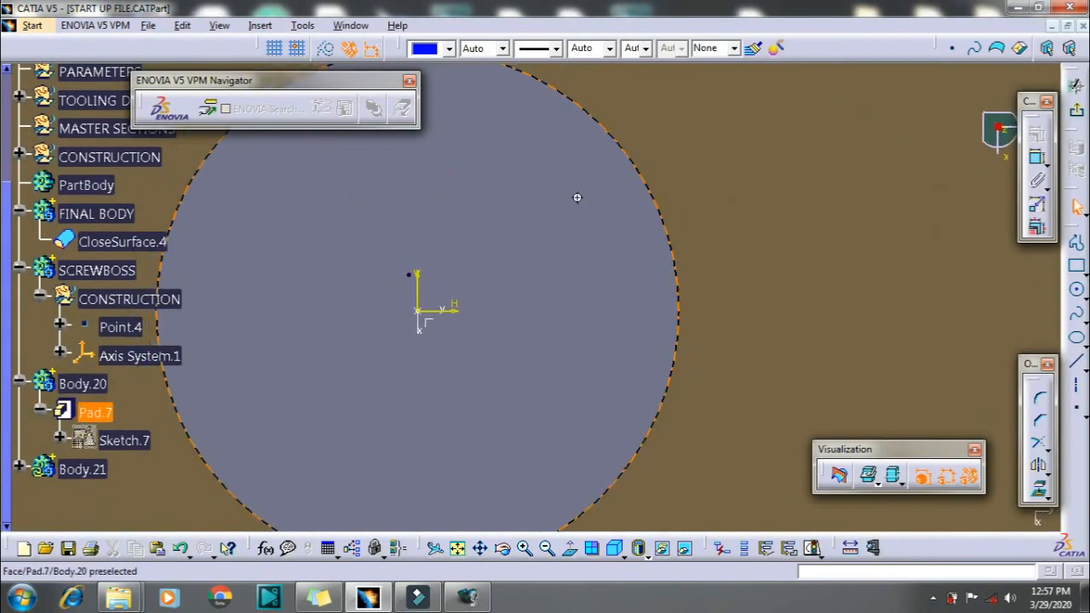
- Sketch a circle centred on the sketch origin, smaller than the existing cylinder's outline
mouse_move(576, 197)
middle_mouse_down()
mouse_move(587, 309)
mouse_move(646, 311)
middle_mouse_up()
left_click(1078, 291)
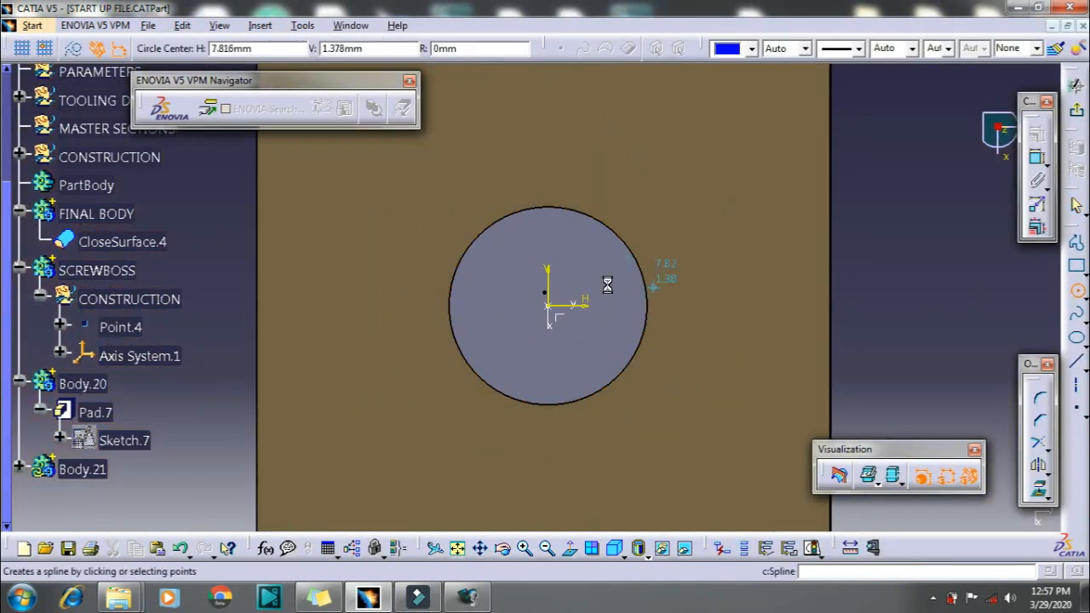
left_click(548, 305)
left_click(527, 364)
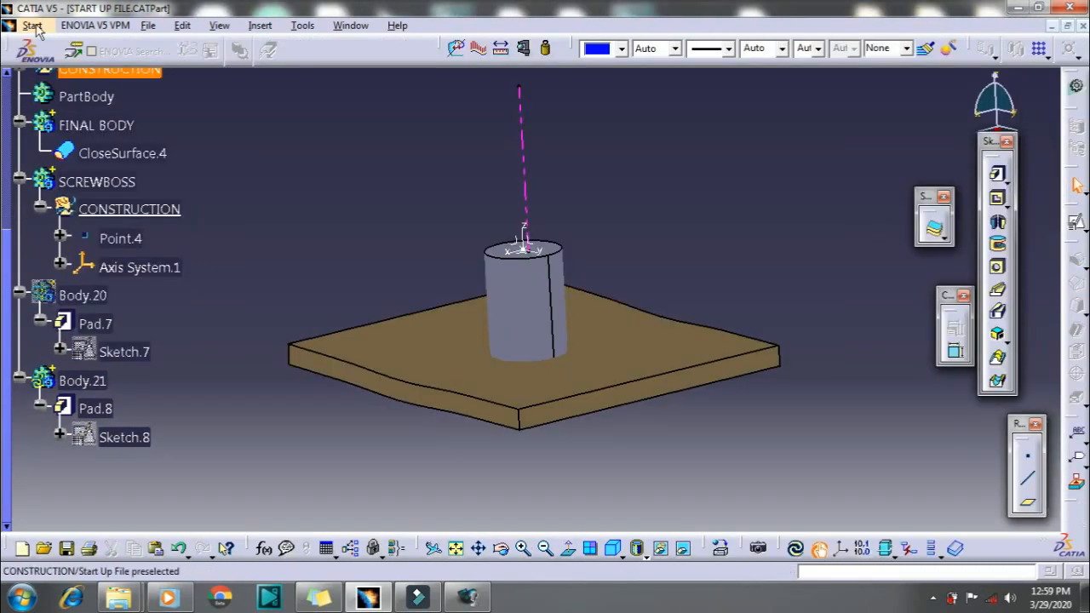
- Switch to the Generative Shape Design workbench and define SCREWBOSS's CONSTRUCTION set as the in-work object
left_click(31, 24)
mouse_move(85, 83)
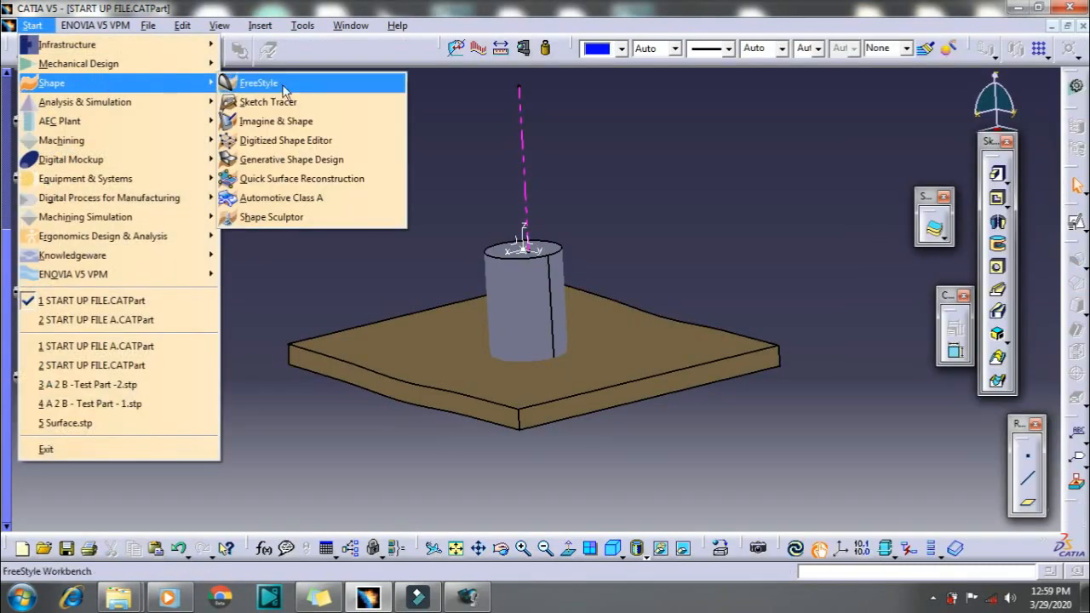
left_click(308, 160)
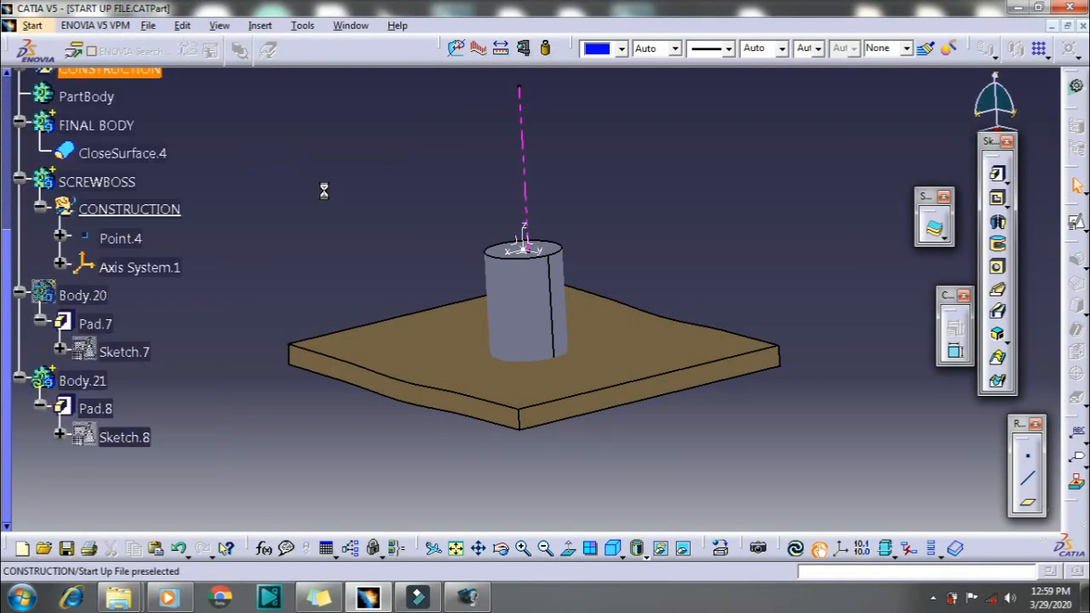
right_click(176, 211)
left_click(251, 329)
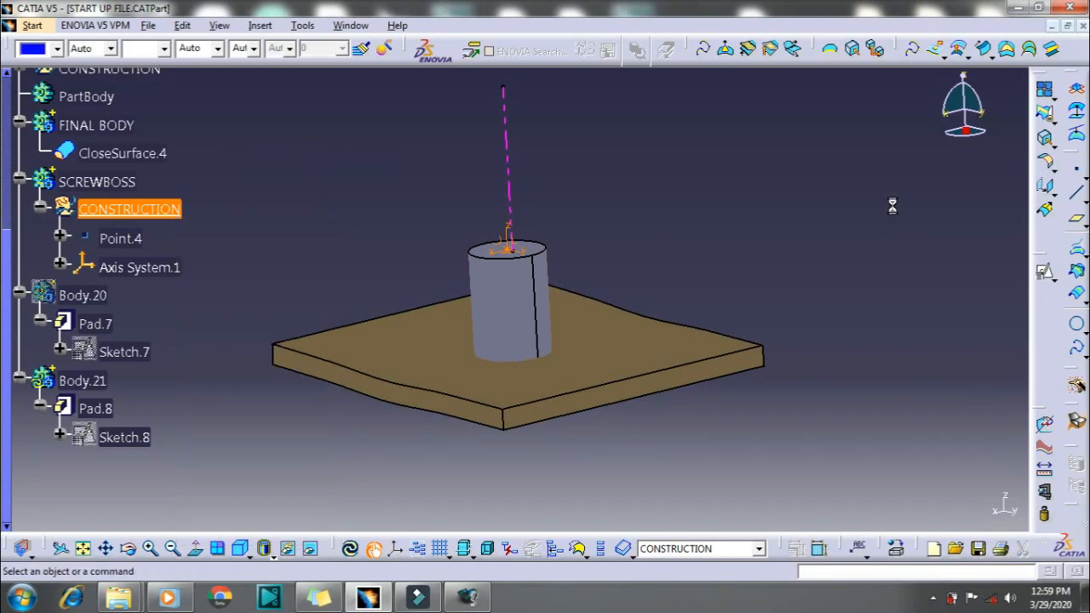
- Extract the underside face of the curved plate
left_click(1046, 138)
middle_click_drag(530, 380, 626, 416)
left_click(590, 382)
left_click(839, 551)
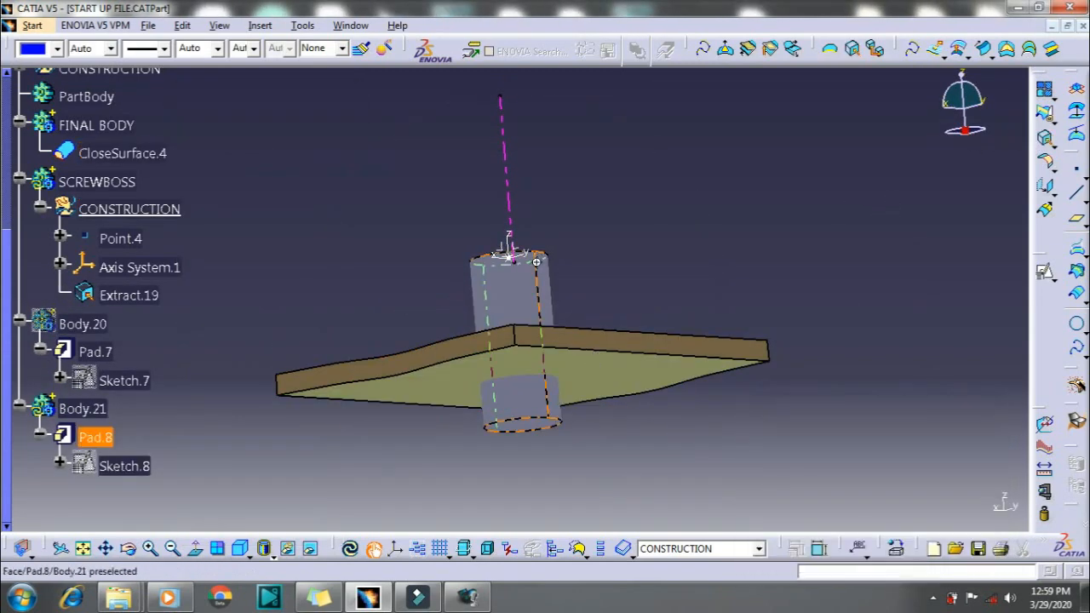
- Offset the extracted plate surface by 1.75 mm
left_click(960, 53)
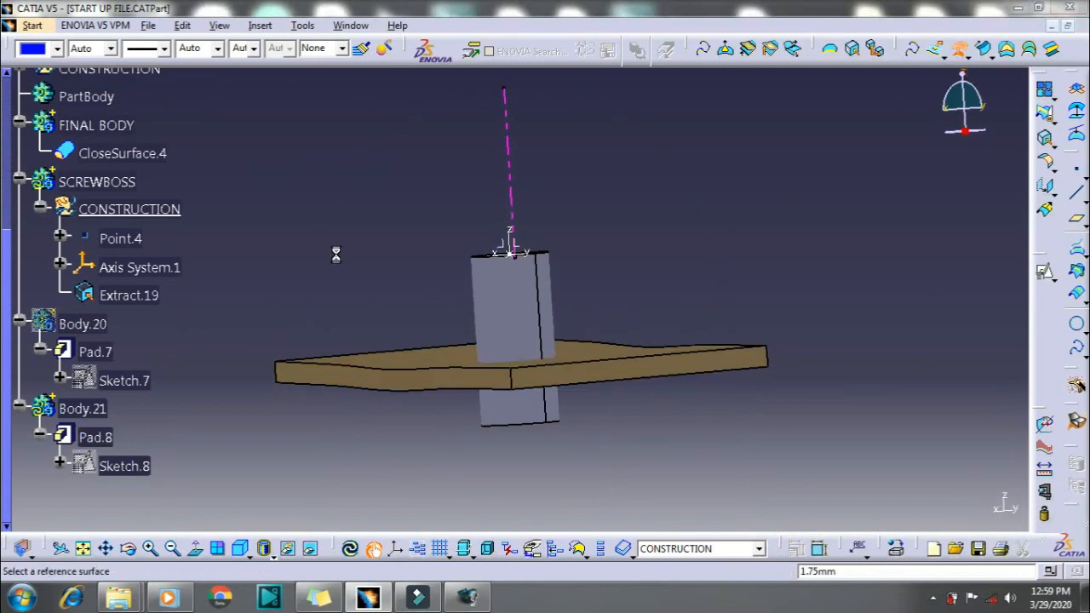
left_click(128, 295)
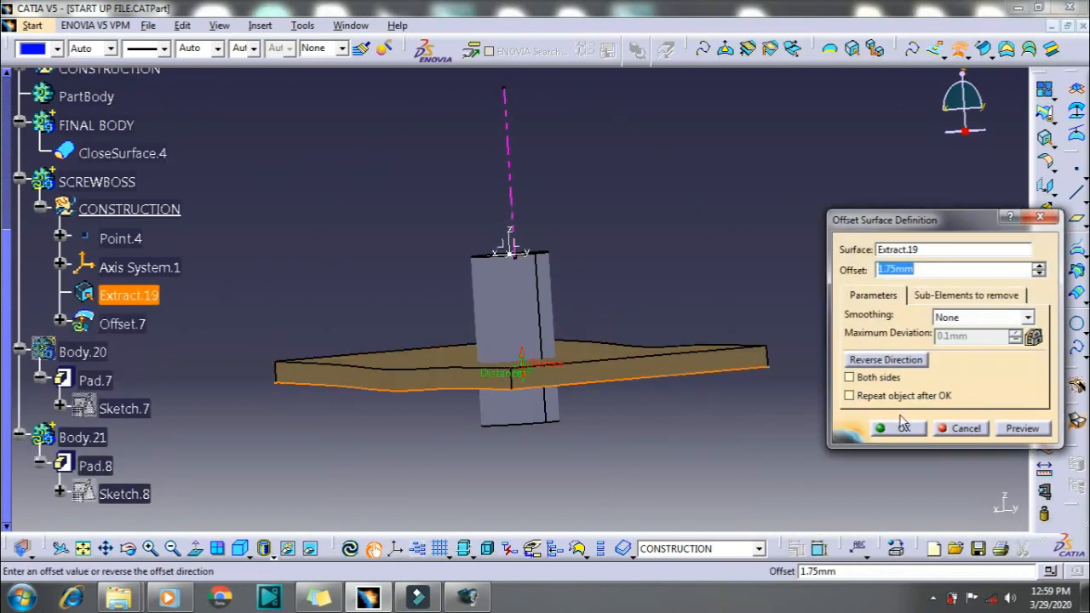
left_click(903, 427)
- Hide FINAL BODY and the extracted surface, leaving the offset surface shown
middle_click_drag(654, 433, 634, 421)
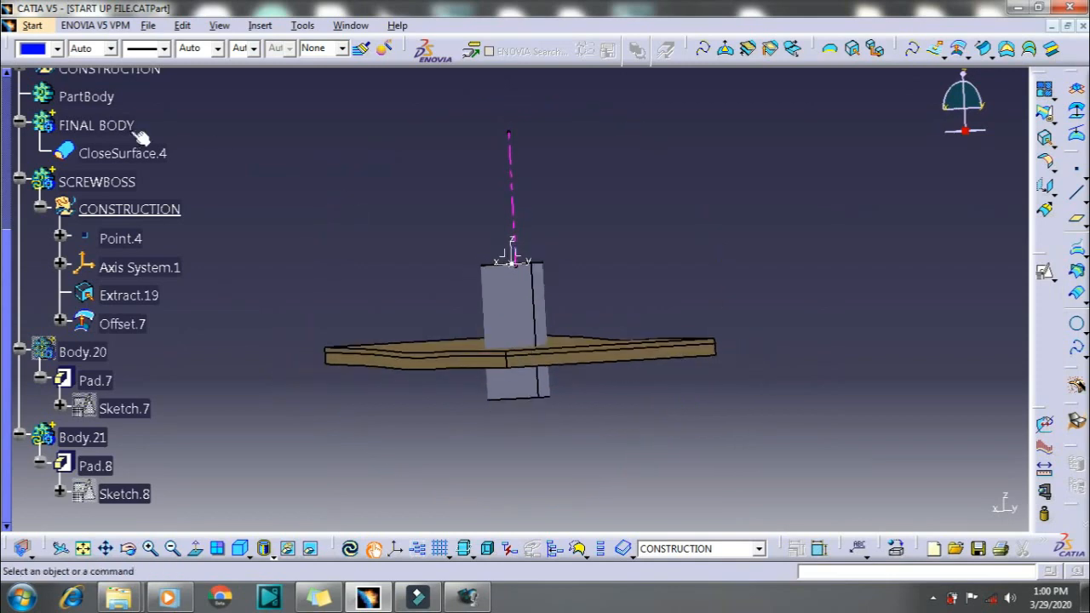
right_click(96, 126)
left_click(171, 179)
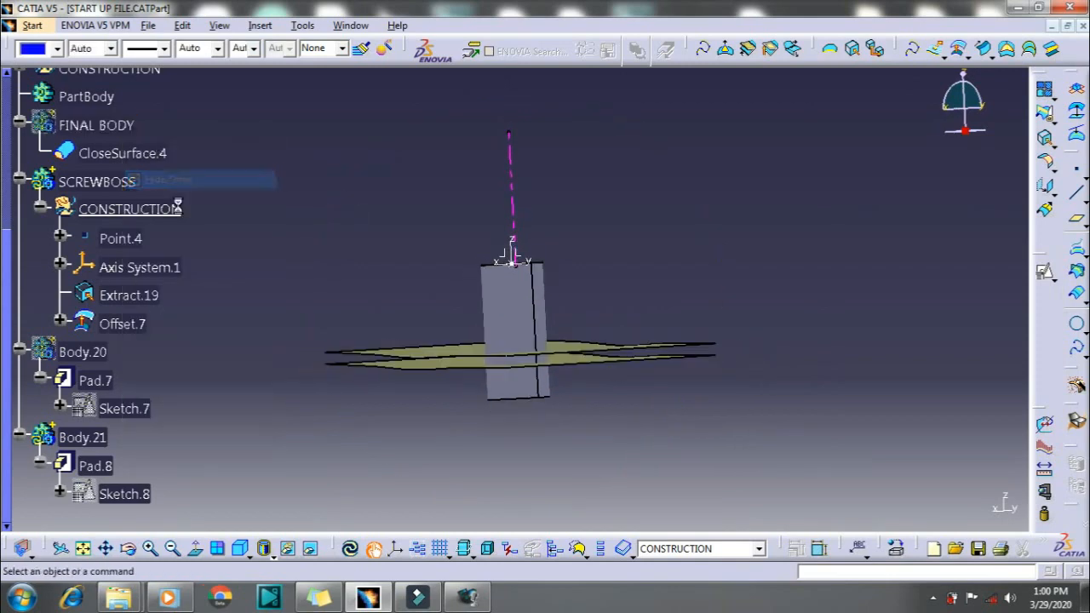
right_click(136, 296)
left_click(196, 302)
- Define Body.21 as the in-work object and update the part
middle_click_drag(361, 324, 545, 364)
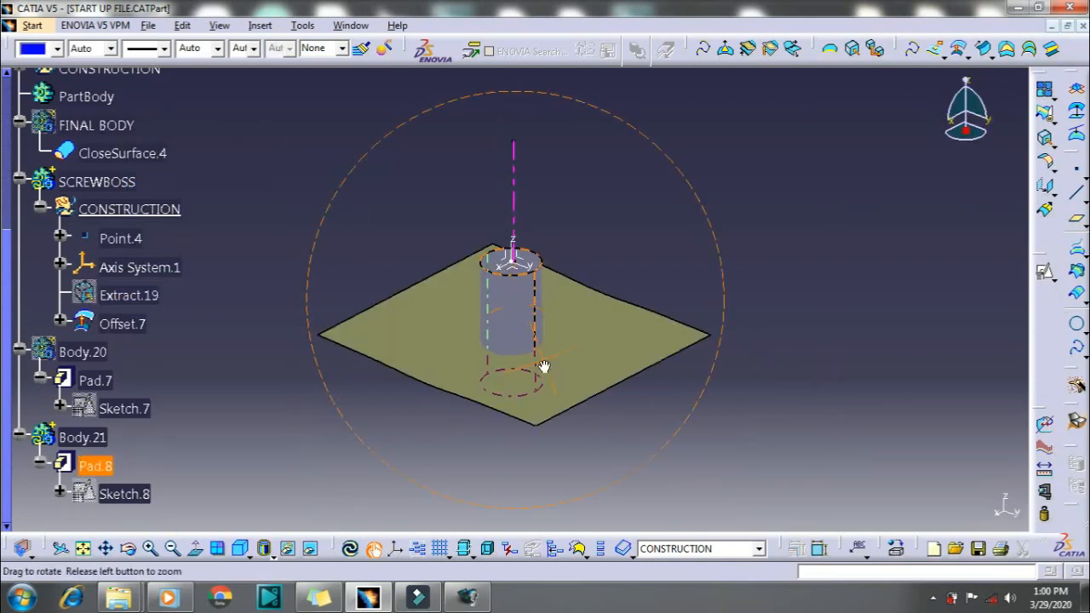
right_click(102, 340)
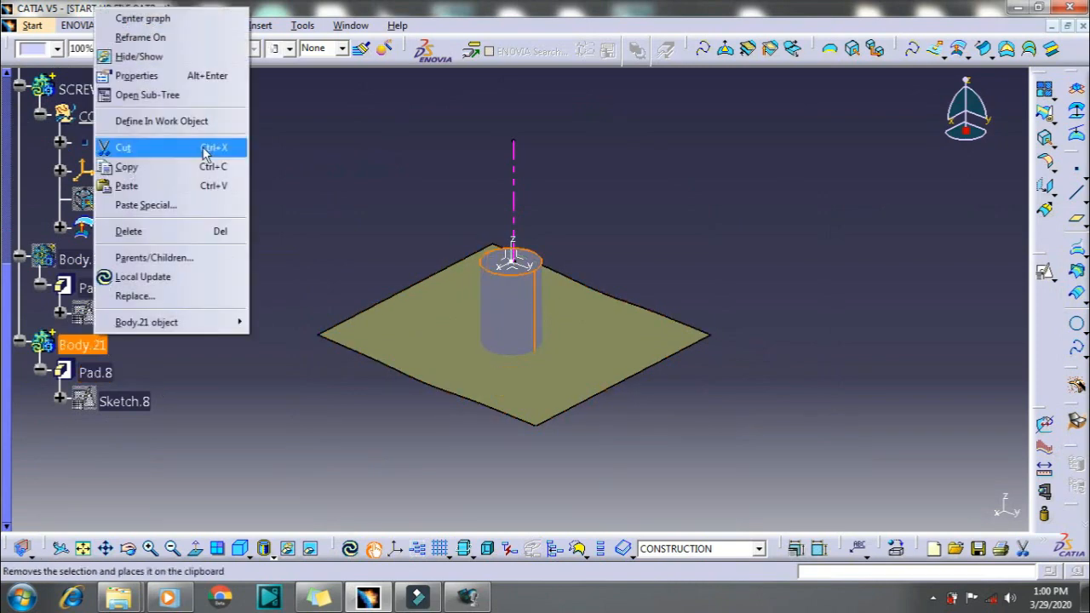
left_click(202, 124)
left_click(351, 550)
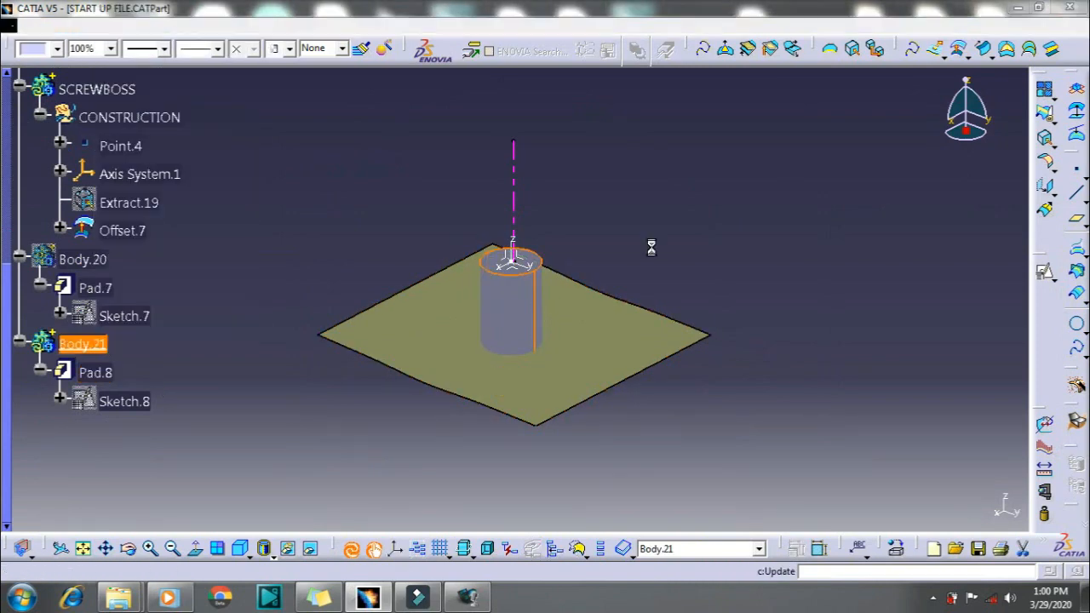
- Switch to the Part Design workbench and split Body.21 with the offset surface, keeping the portion above it
left_click(34, 25)
mouse_move(94, 64)
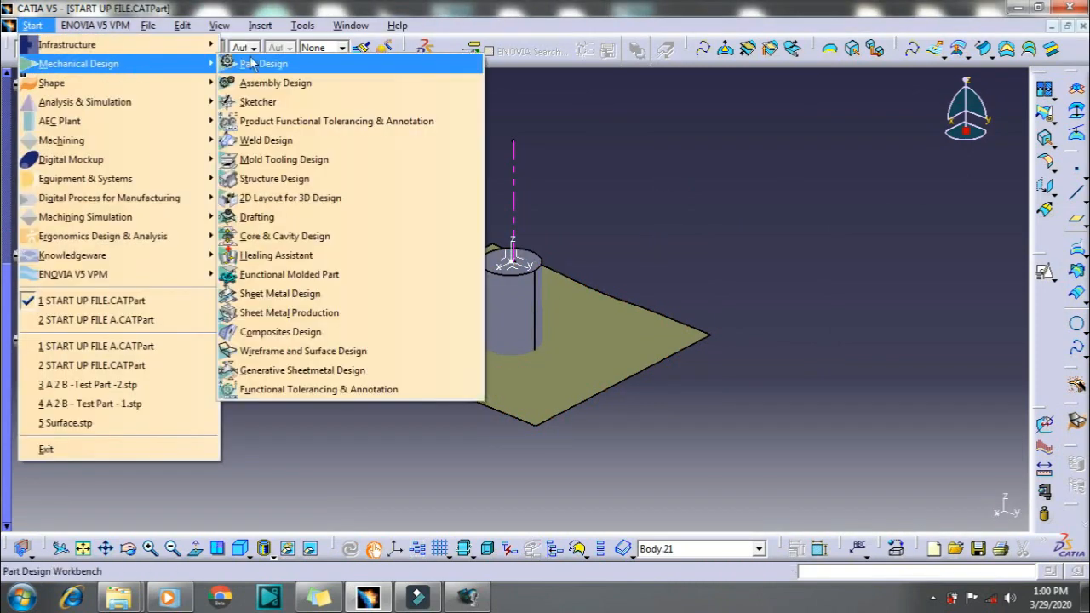
left_click(259, 64)
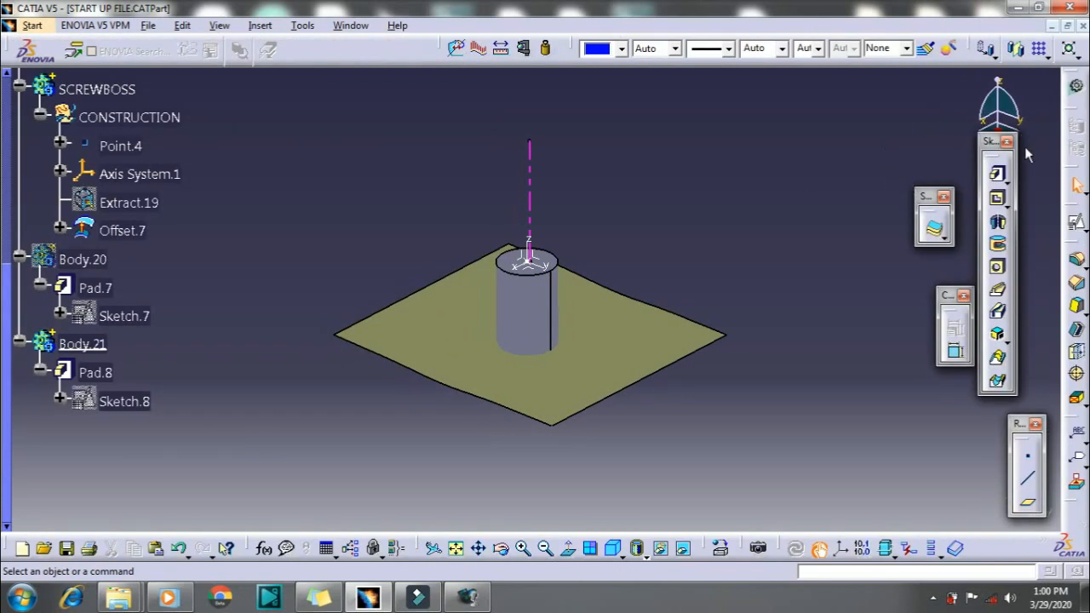
left_click(943, 238)
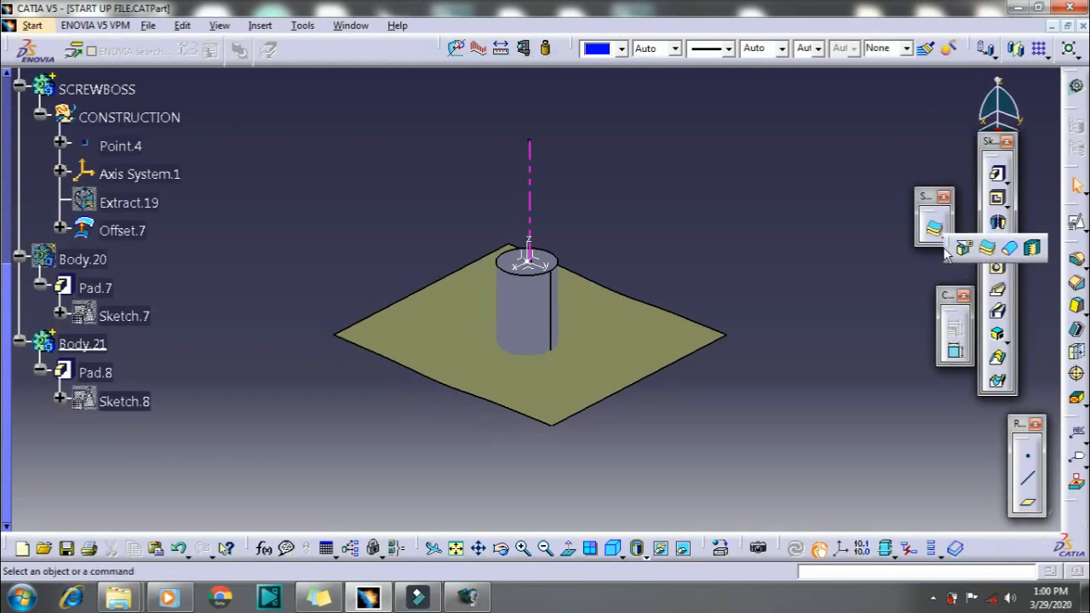
left_click(964, 252)
left_click(631, 339)
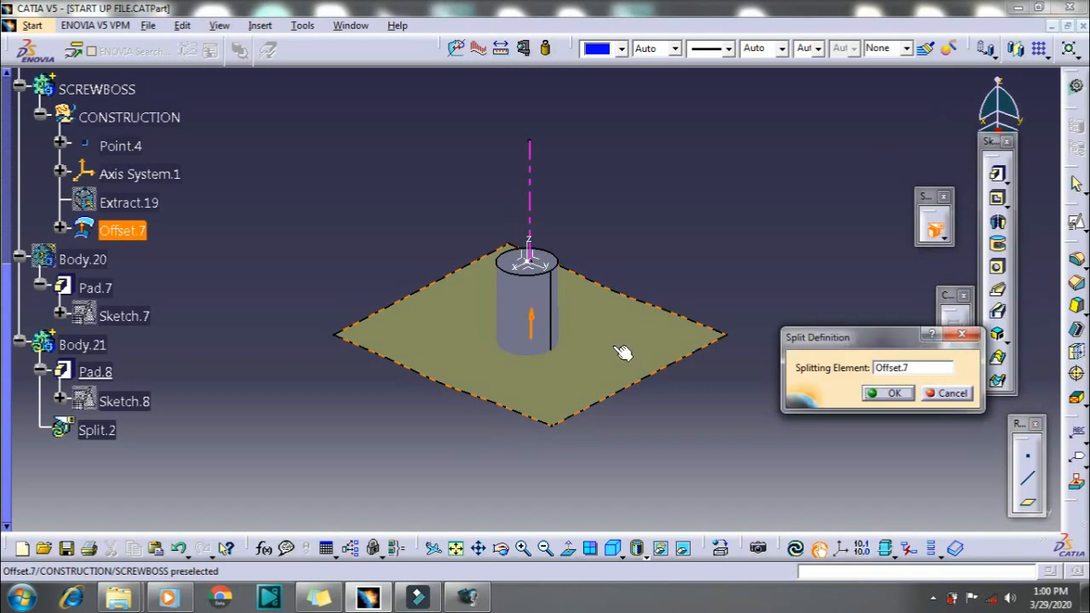
left_click(894, 393)
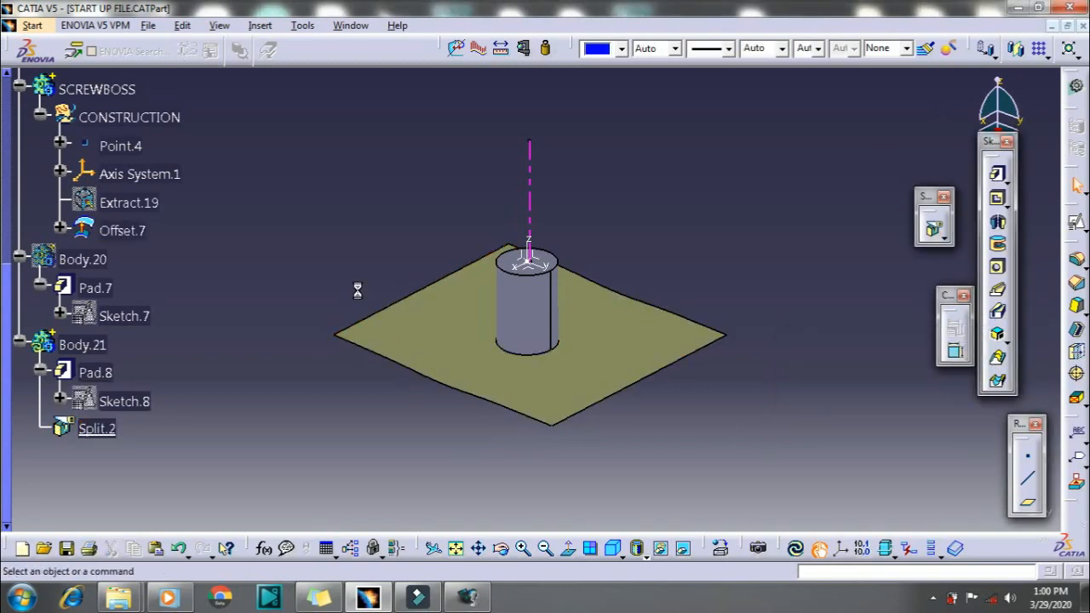
- Hide the offset surface and show Body.20 and FINAL BODY again
right_click(132, 234)
left_click(178, 285)
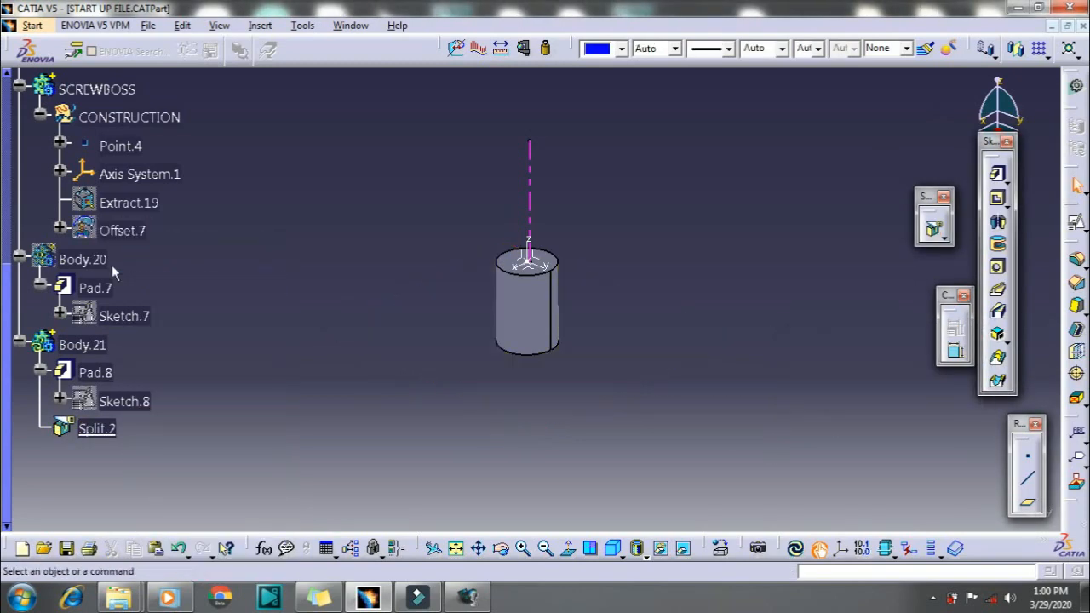
right_click(104, 256)
left_click(166, 305)
scroll(219, 260, "up", 5)
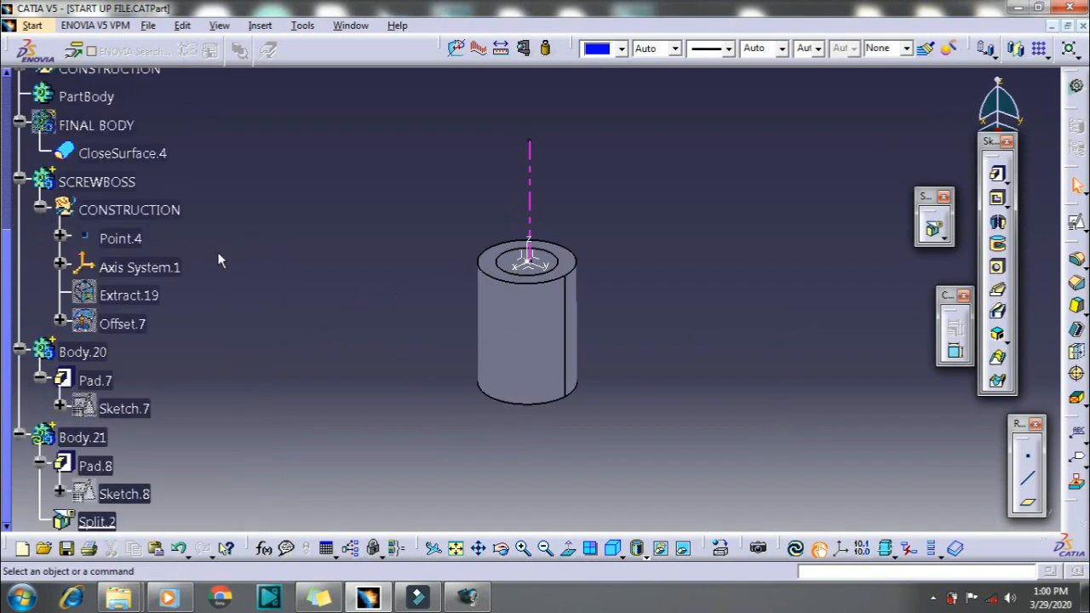
right_click(120, 219)
left_click(180, 271)
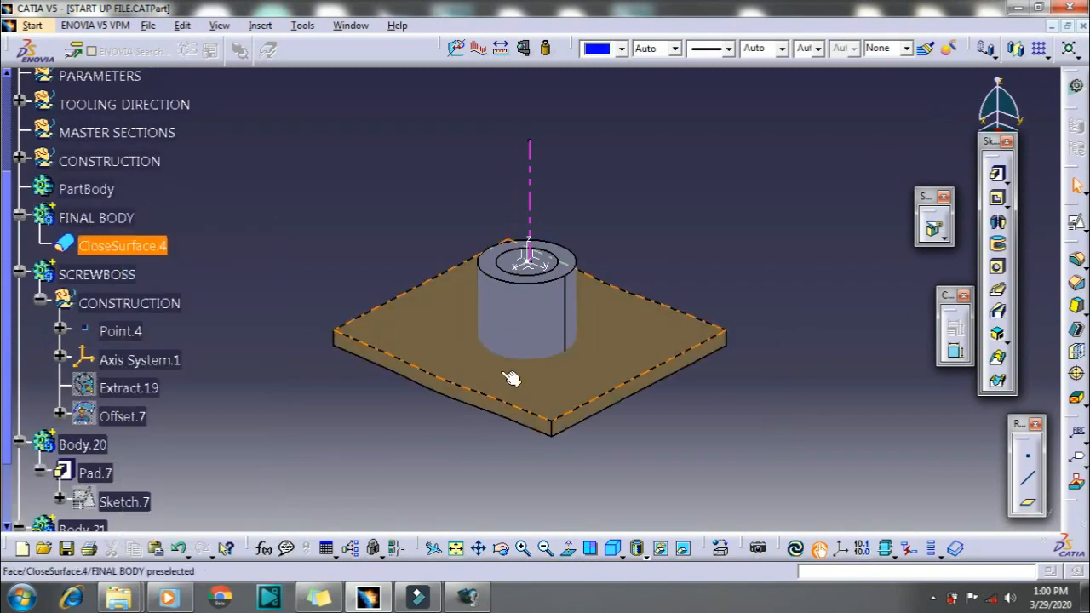
- Define Body.21 as the in-work object and insert a new body after it
left_click(511, 377)
middle_click_drag(533, 333, 552, 242)
left_click(659, 395)
scroll(430, 385, "down", 8)
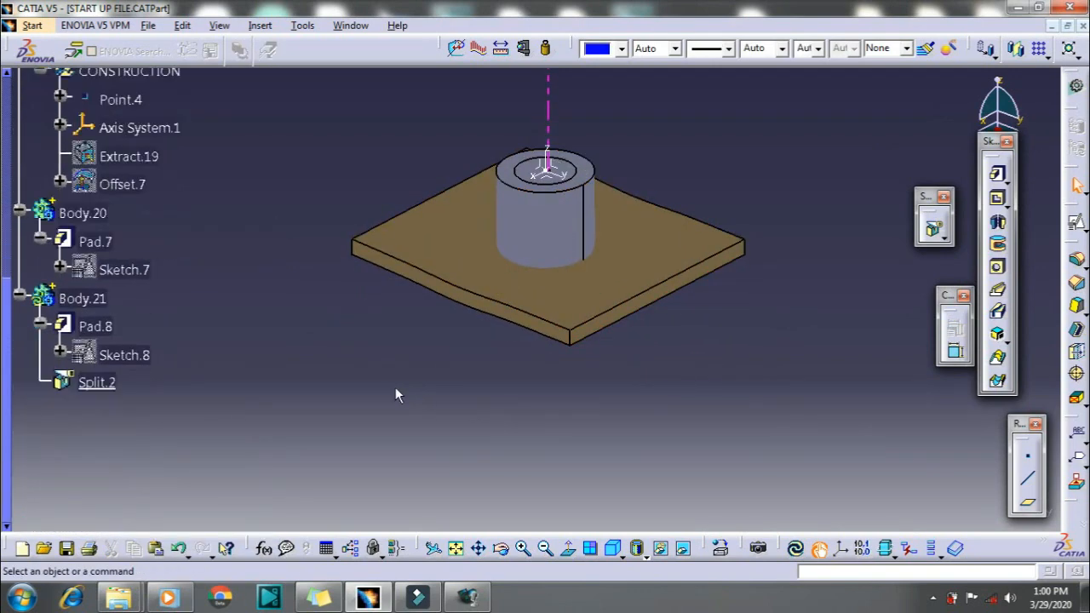
left_click(82, 298)
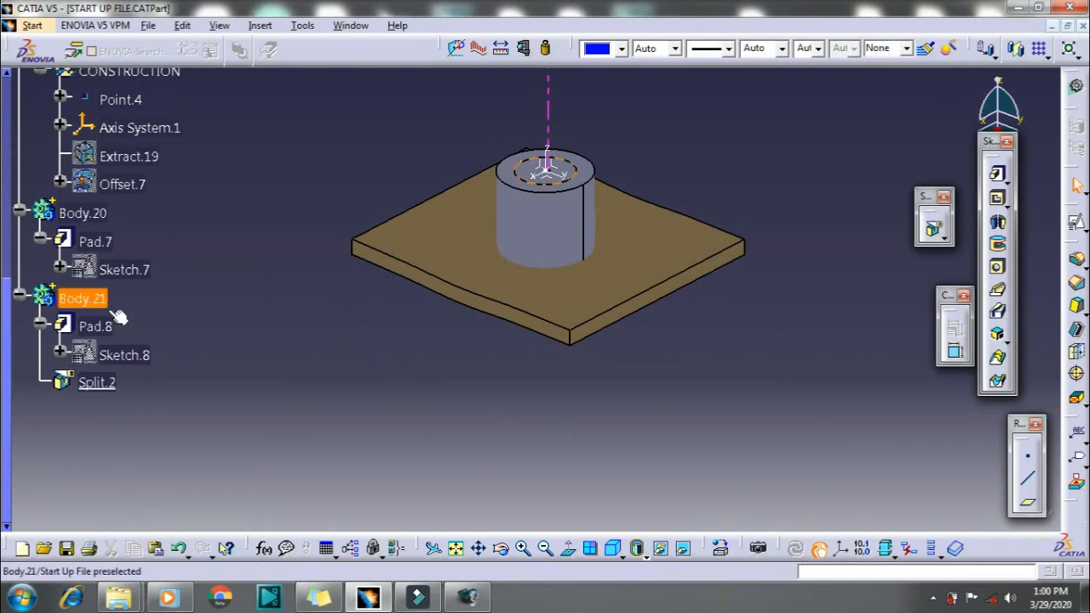
right_click(96, 305)
left_click(159, 368)
middle_click_drag(340, 360, 366, 434)
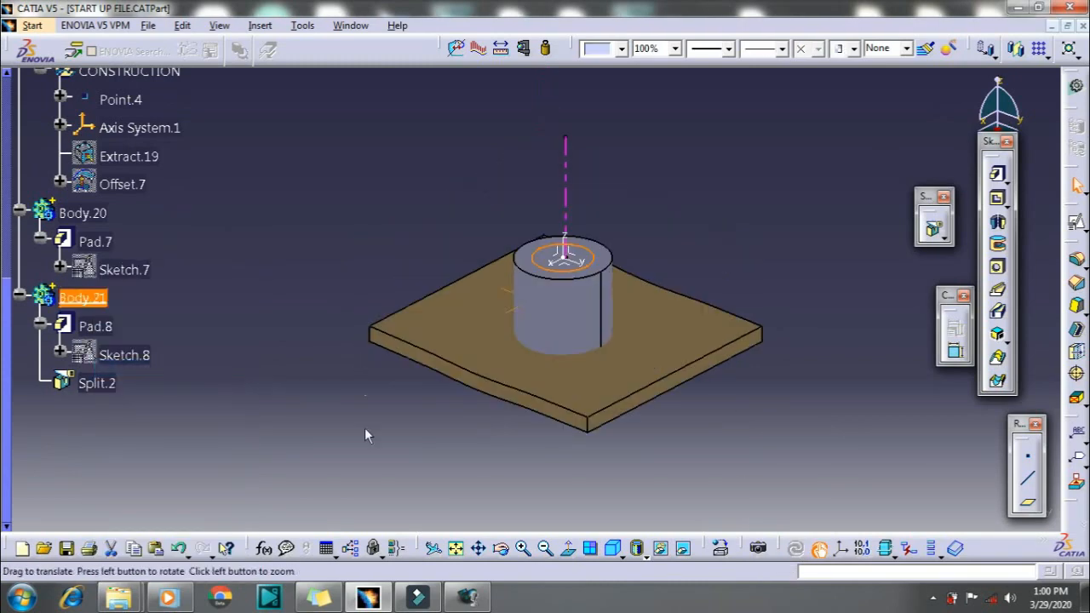
left_click(260, 24)
left_click(277, 63)
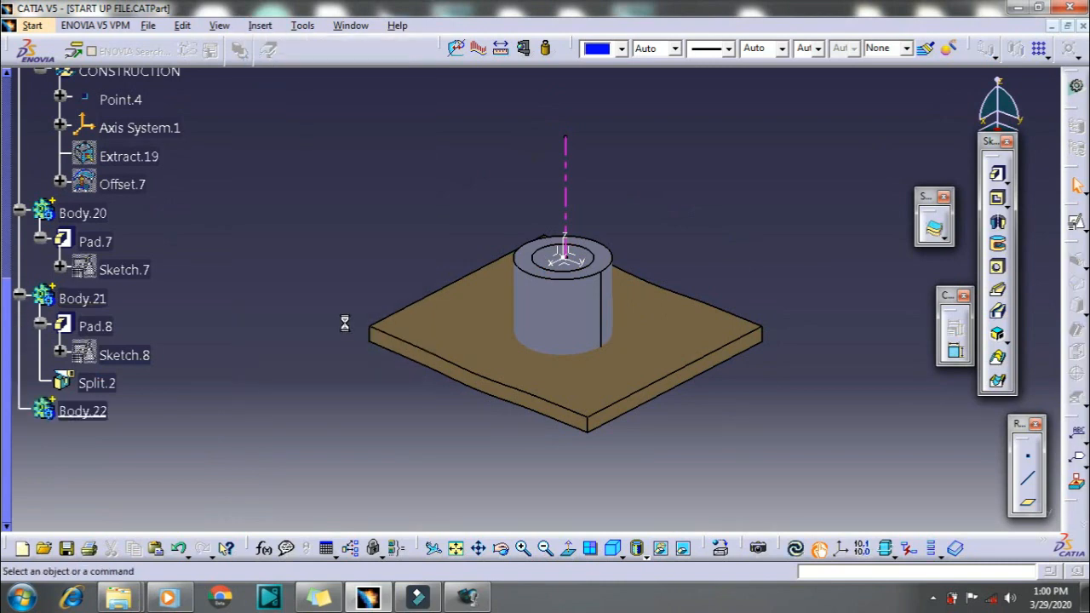
- Start a positioned sketch in the new body on Axis System.1's YZ plane, with Point.4 as the projection point origin
left_click(97, 414)
left_click(844, 227)
left_click(1076, 229)
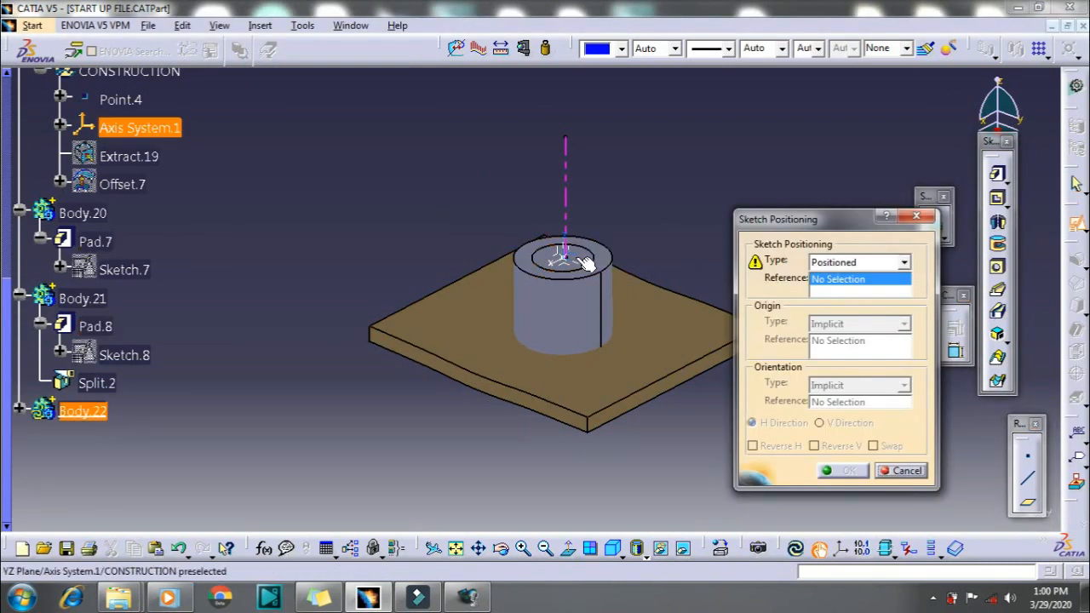
left_click(588, 260)
left_click(840, 327)
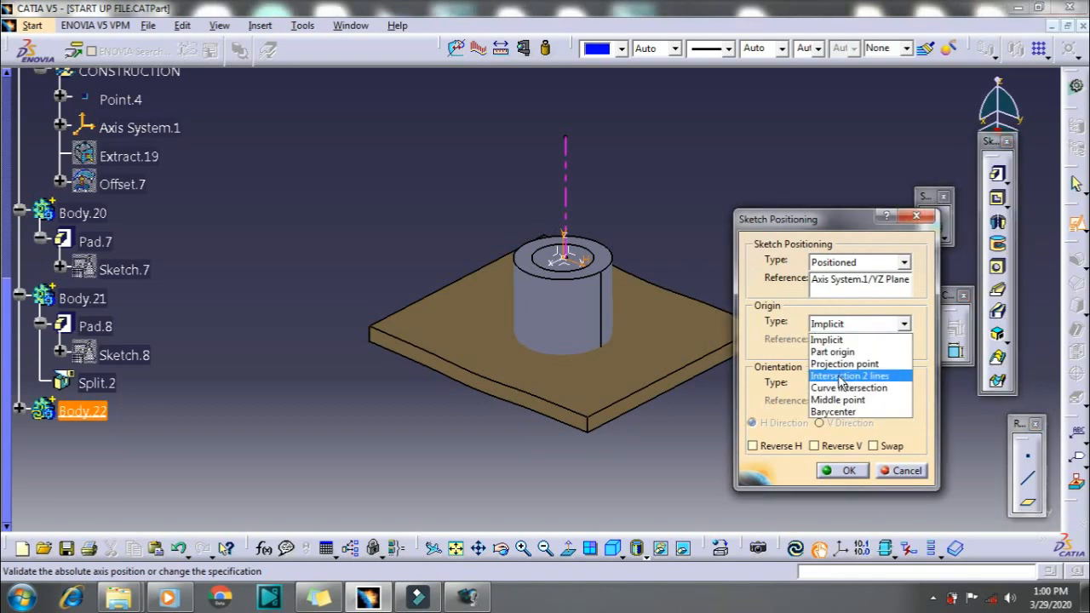
left_click(841, 369)
scroll(225, 256, "up", 2)
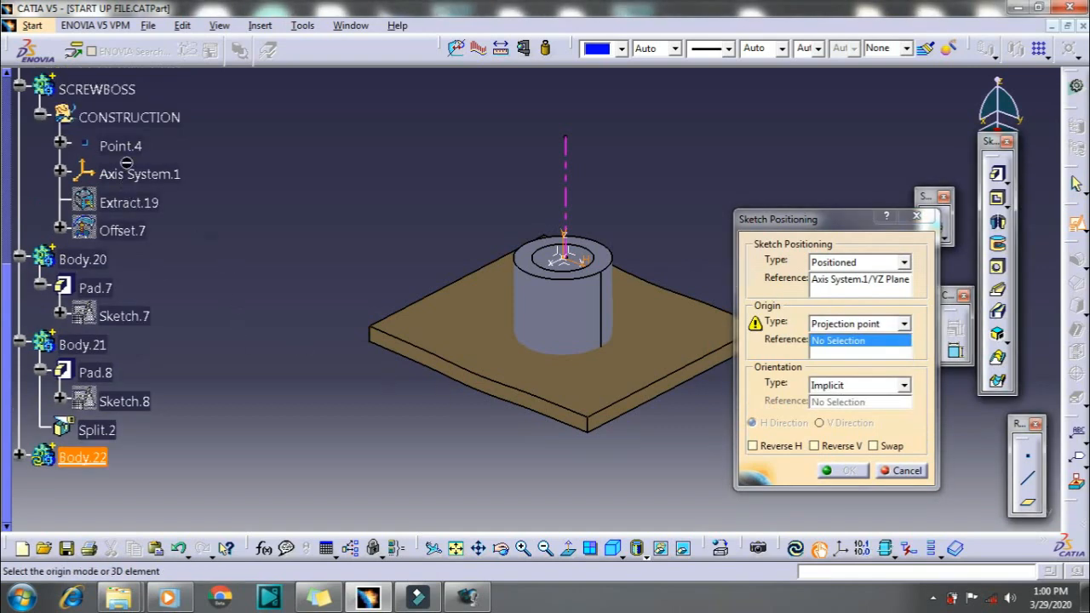
left_click(120, 147)
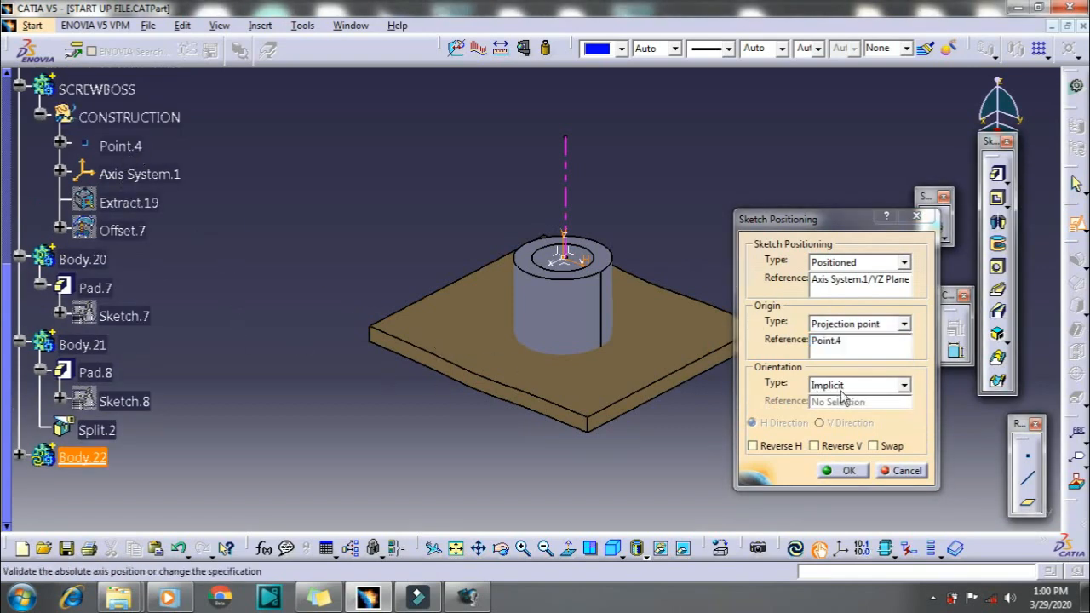
left_click(831, 474)
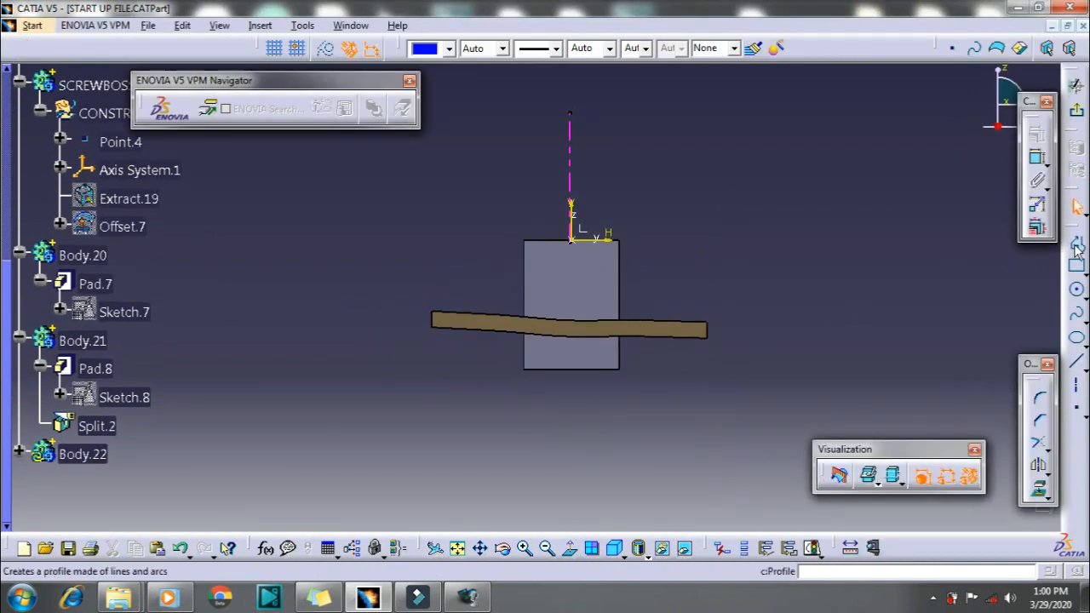
mouse_move(563, 358)
middle_mouse_down()
mouse_move(653, 250)
mouse_move(676, 247)
middle_mouse_up()
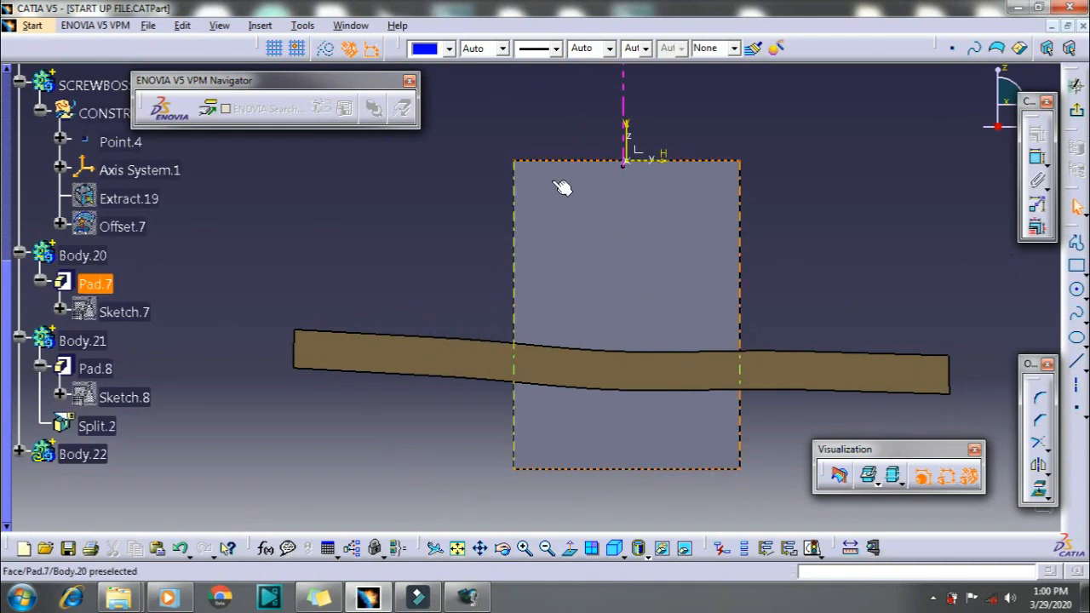
- Sketch a closed four-sided rib profile beside the boss axis, about 6.4 mm wide on top and 13.3 mm high, with a slanted outer edge, and leave the sketch
middle_click_drag(562, 188, 574, 238)
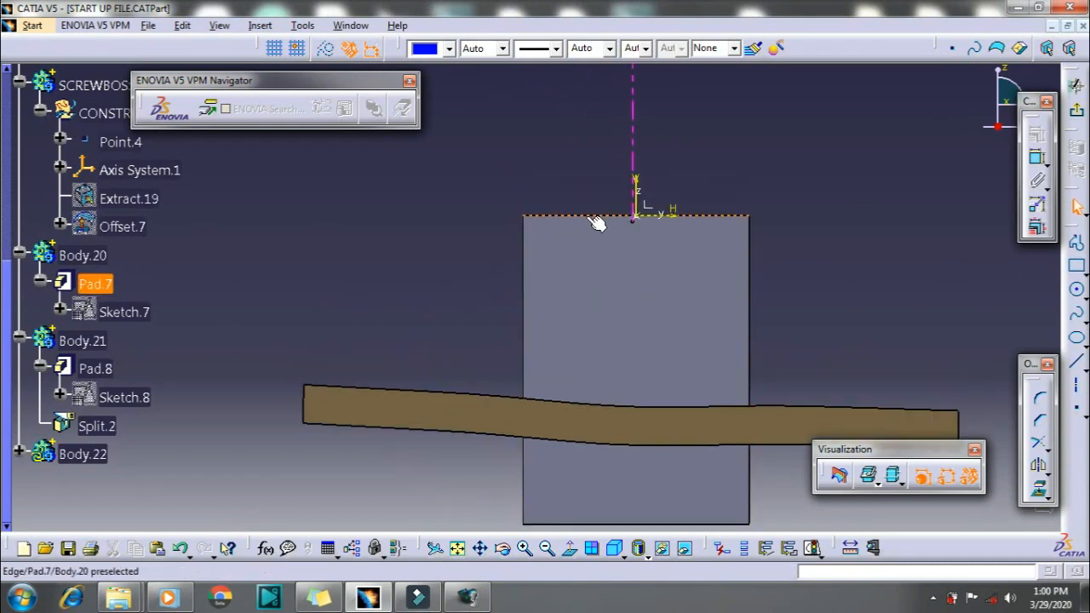
left_click(1078, 244)
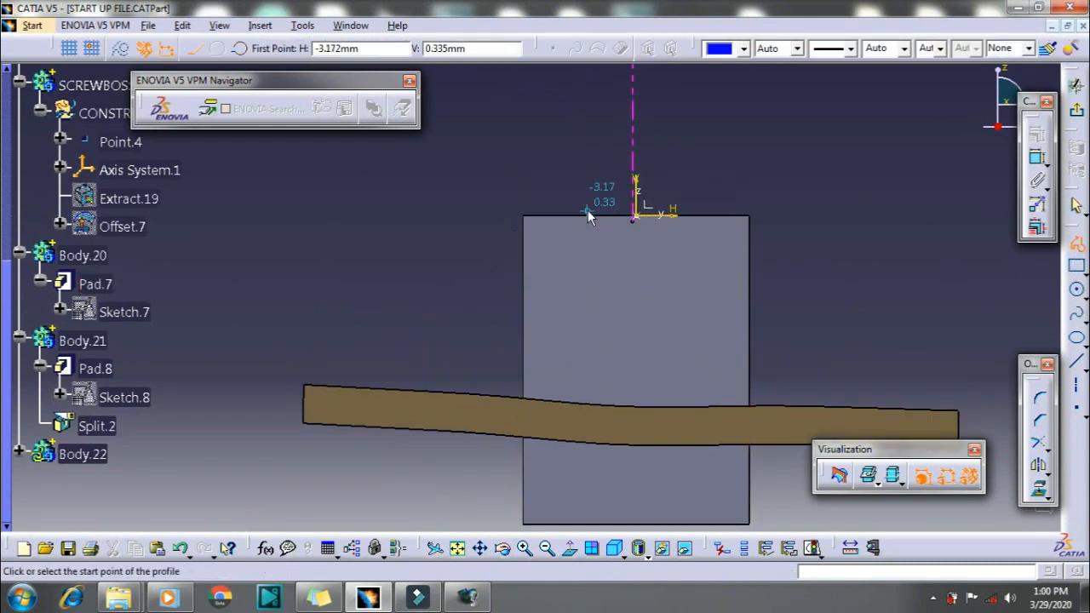
left_click(565, 215)
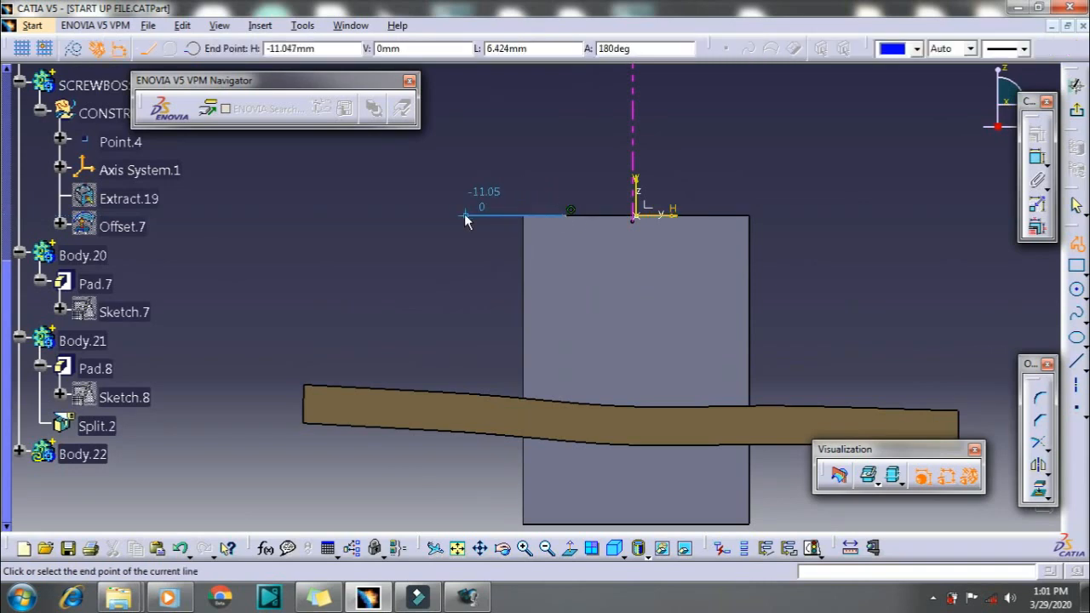
left_click(465, 215)
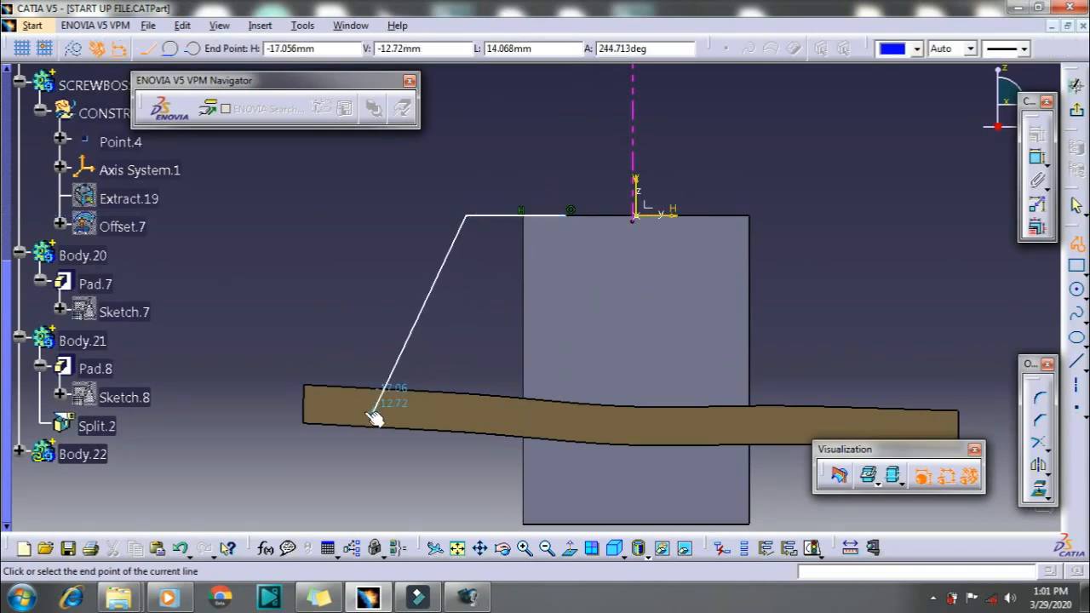
left_click(565, 421)
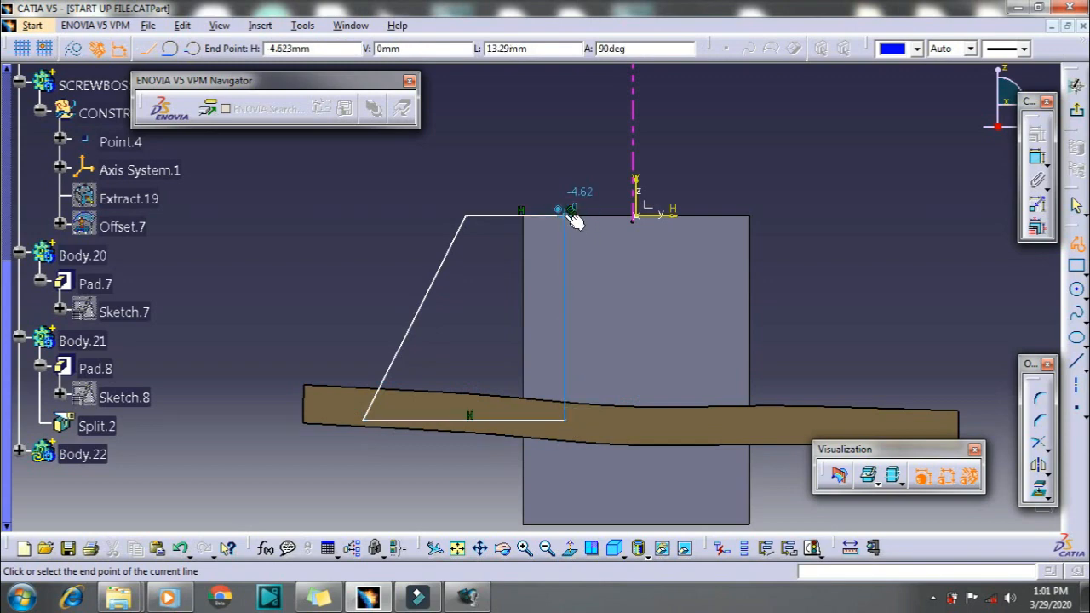
double_click(568, 215)
left_click(962, 511)
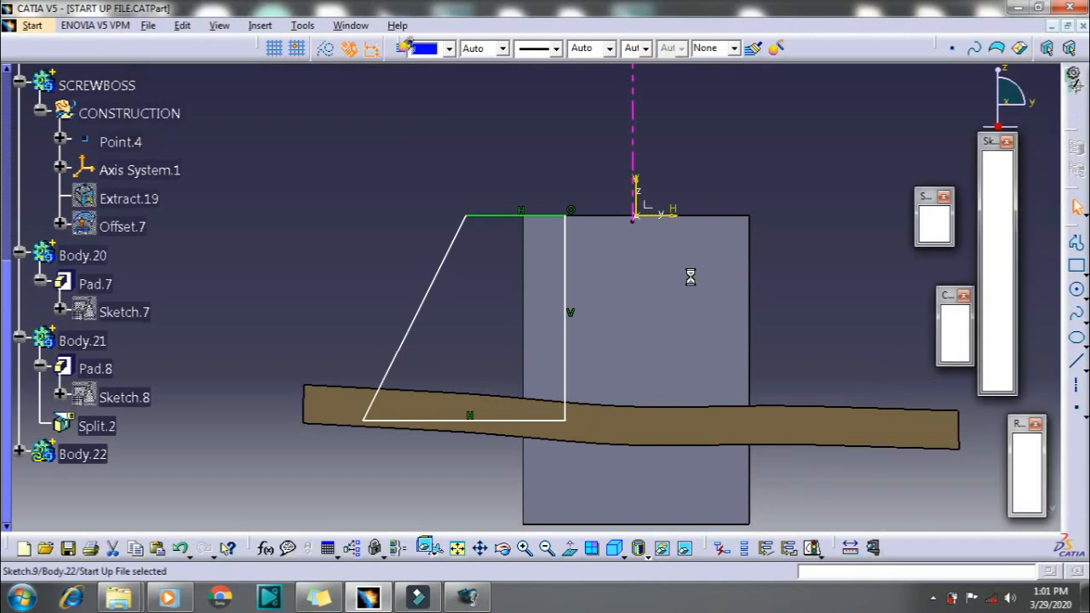
- Pad the rib profile in Body.22 by 0.75 mm with mirrored extent
left_click(21, 458)
mouse_move(416, 315)
middle_mouse_down()
mouse_move(423, 383)
mouse_move(405, 434)
middle_mouse_up()
scroll(363, 356, "down", 2)
middle_click_drag(408, 363, 430, 362)
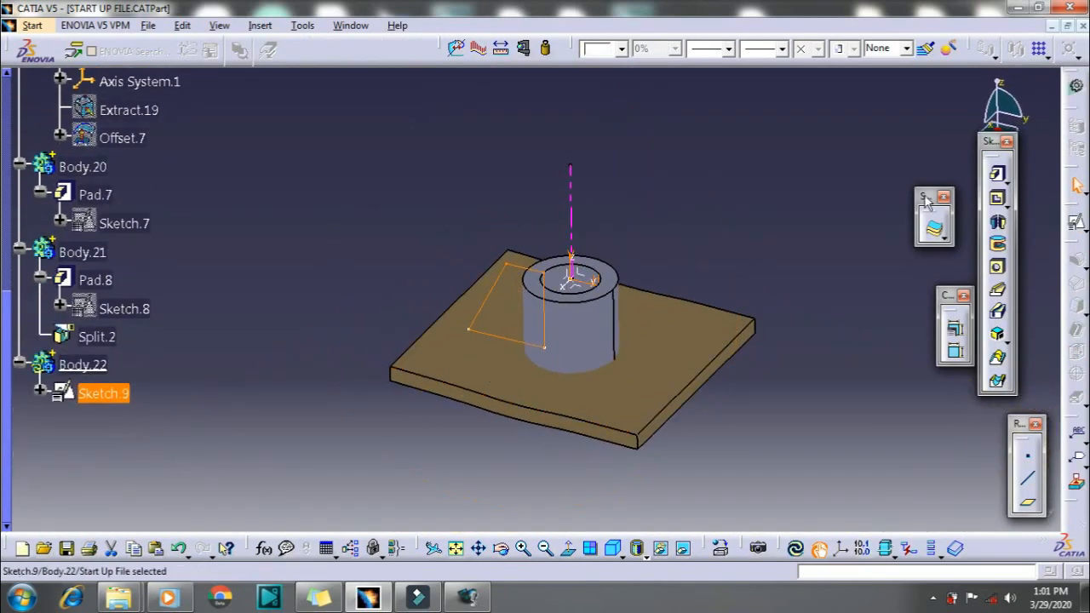
left_click(998, 177)
mouse_move(521, 347)
middle_mouse_down()
mouse_move(477, 377)
mouse_move(511, 392)
middle_mouse_up()
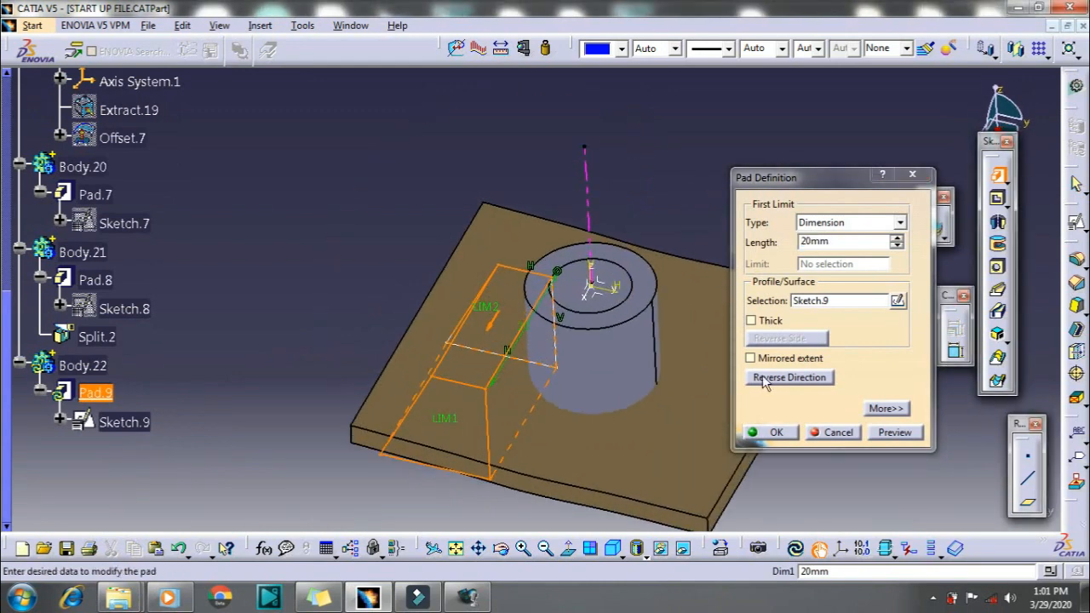
left_click(751, 358)
left_click(884, 408)
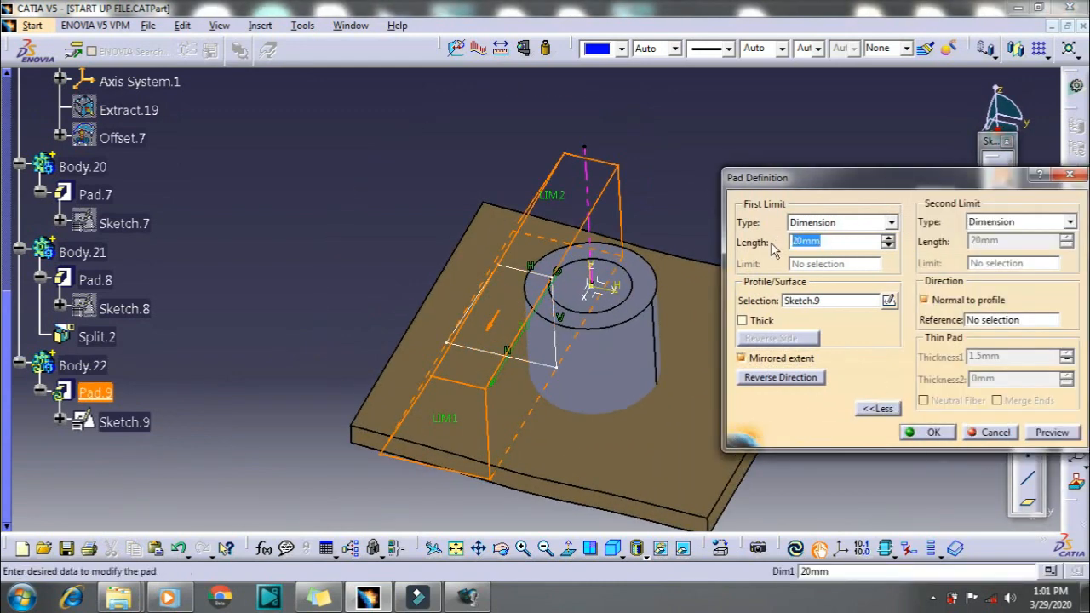
type("0.75")
key("Return")
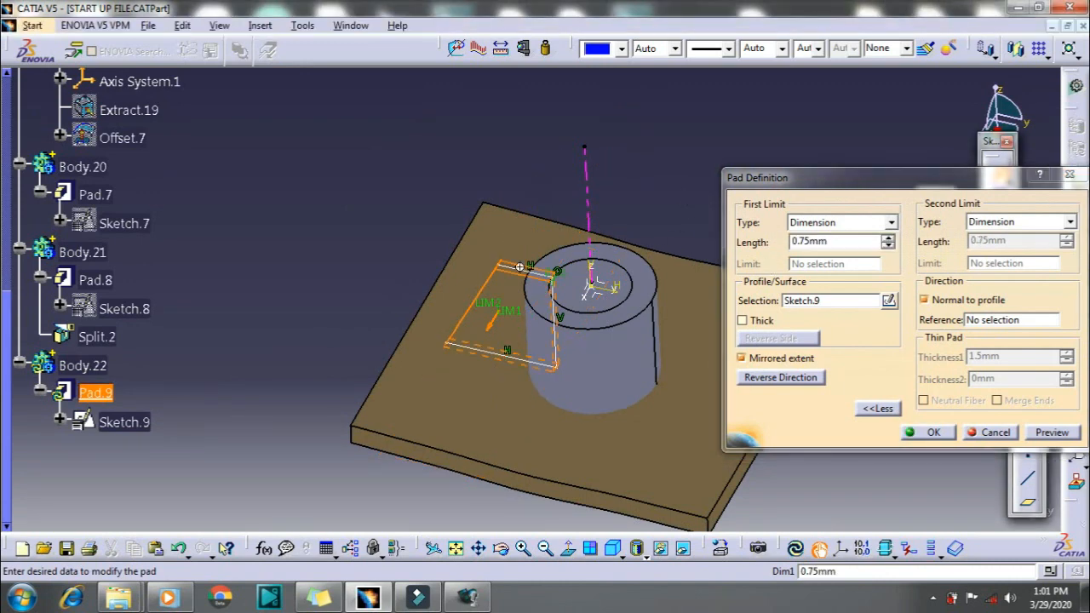
left_click(929, 433)
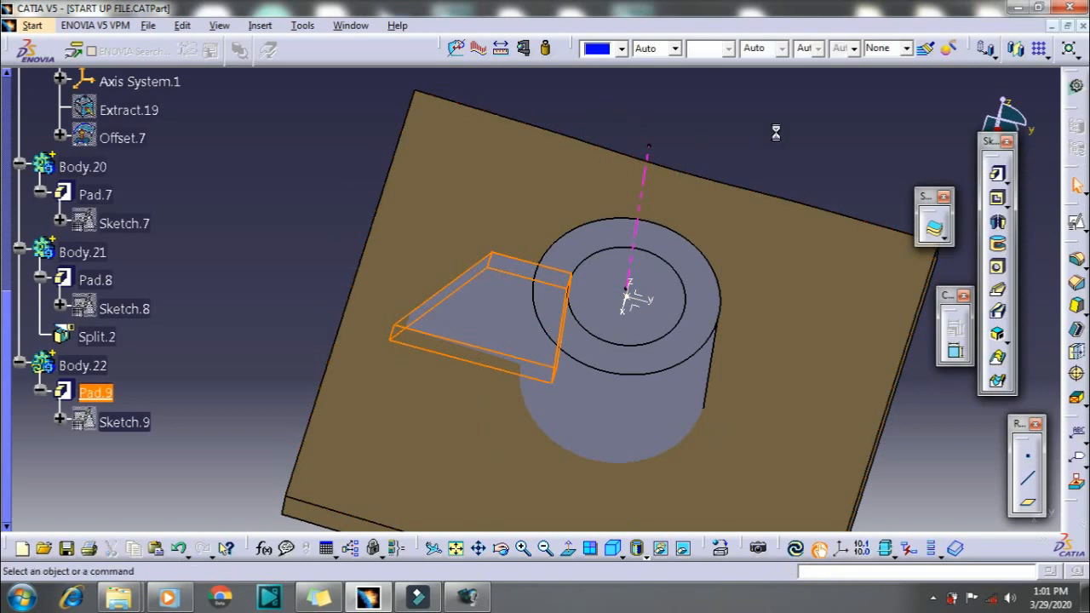
- Measure the distance between the rib's two side faces without keeping the measurement
left_click(513, 313)
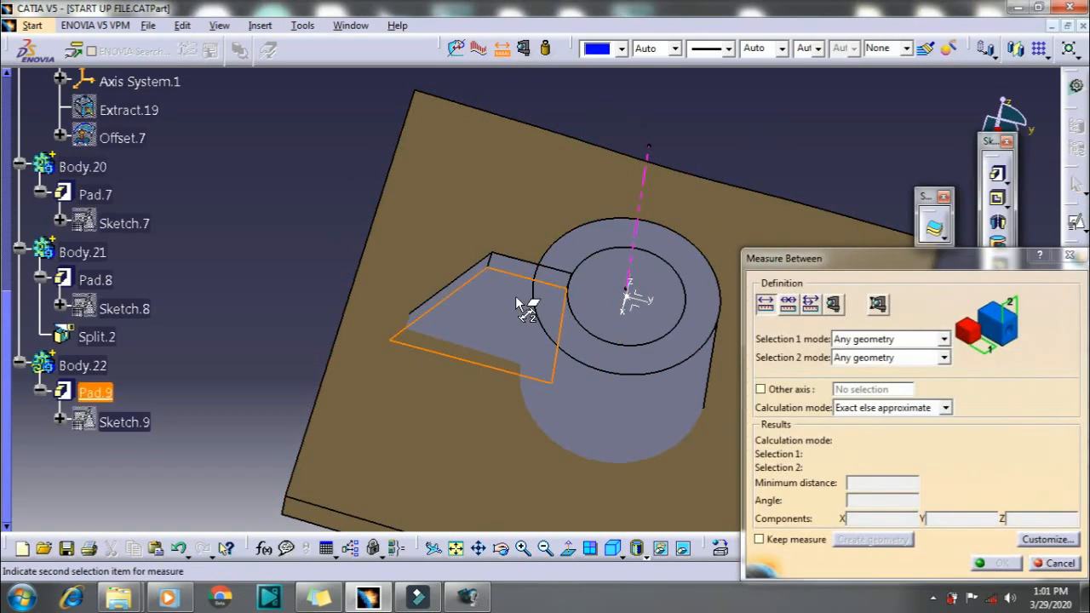
mouse_move(515, 298)
middle_mouse_down()
mouse_move(499, 341)
mouse_move(512, 312)
middle_mouse_up()
left_click(513, 315)
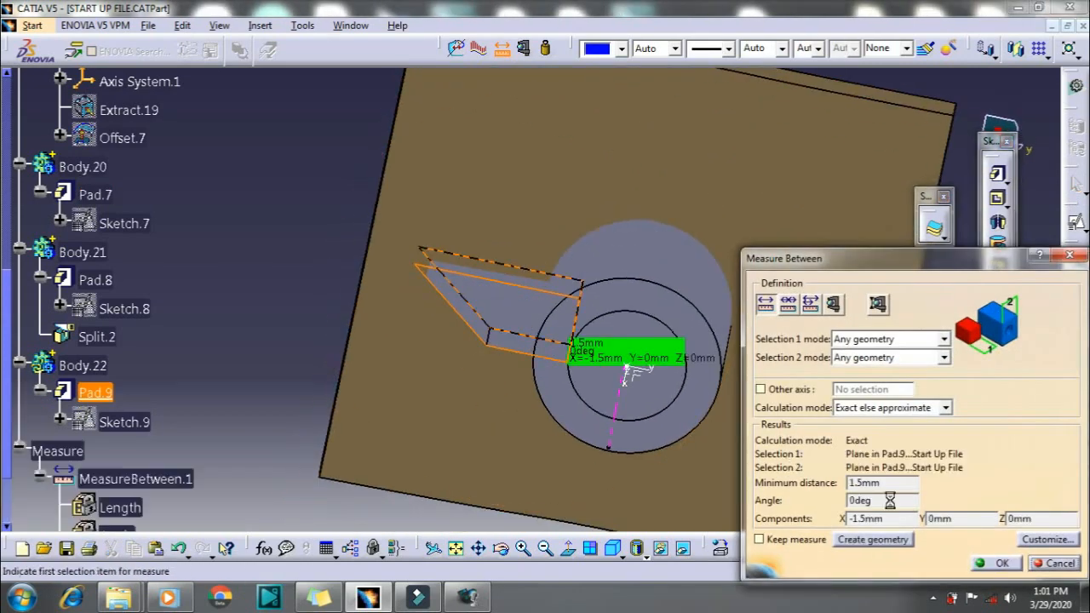
left_click(1045, 563)
- Define the CONSTRUCTION set under SCREWBOSS as the in-work object and switch to the Generative Shape Design workbench
middle_click_drag(485, 401, 498, 341)
scroll(641, 521, "up", 1)
scroll(170, 296, "up", 1)
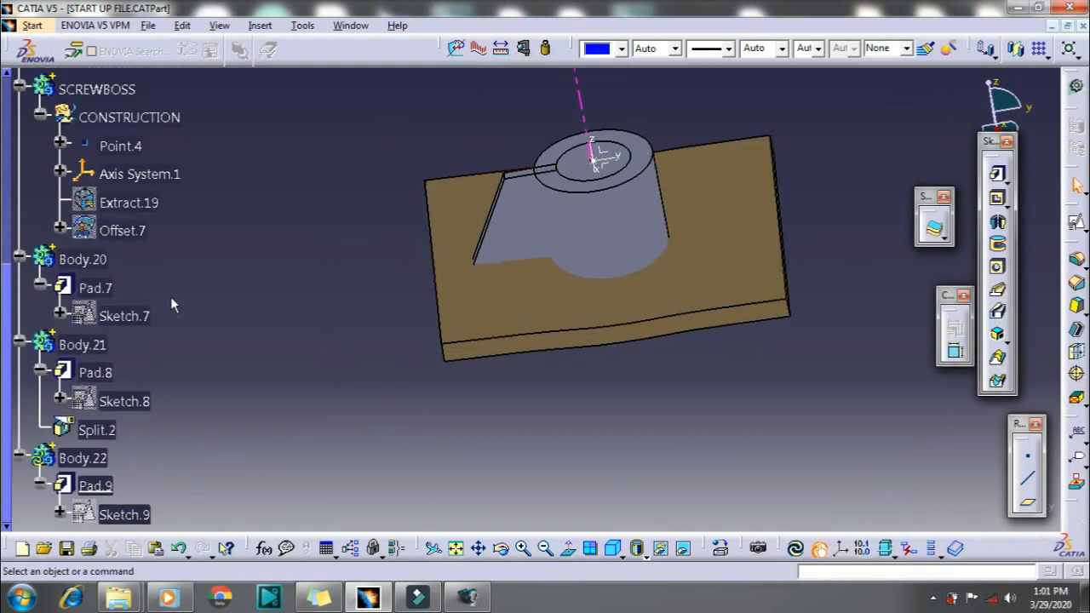
right_click(138, 231)
left_click(201, 339)
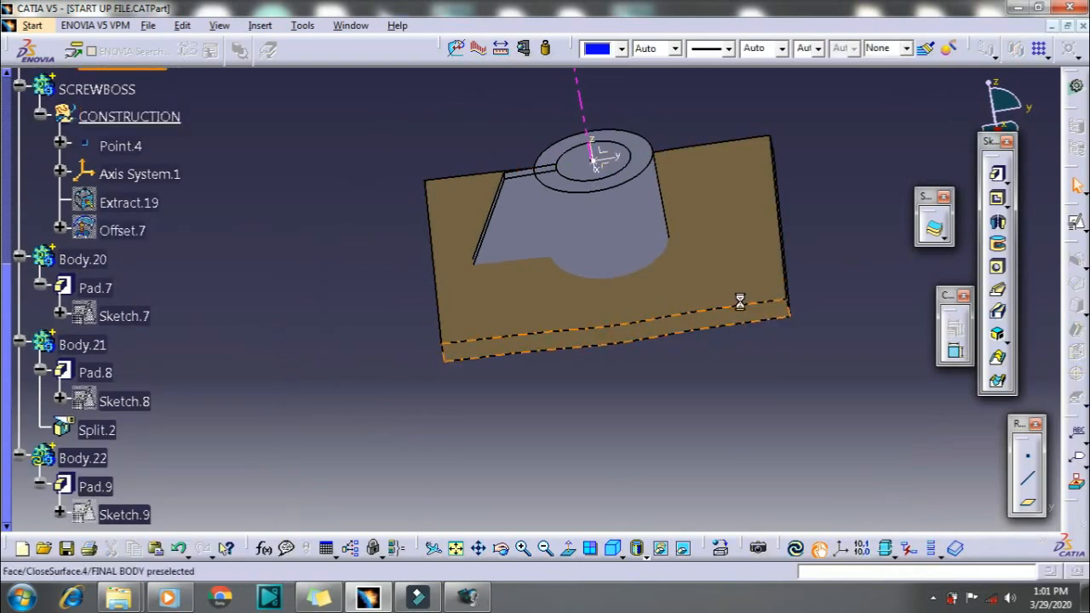
left_click(31, 26)
mouse_move(51, 86)
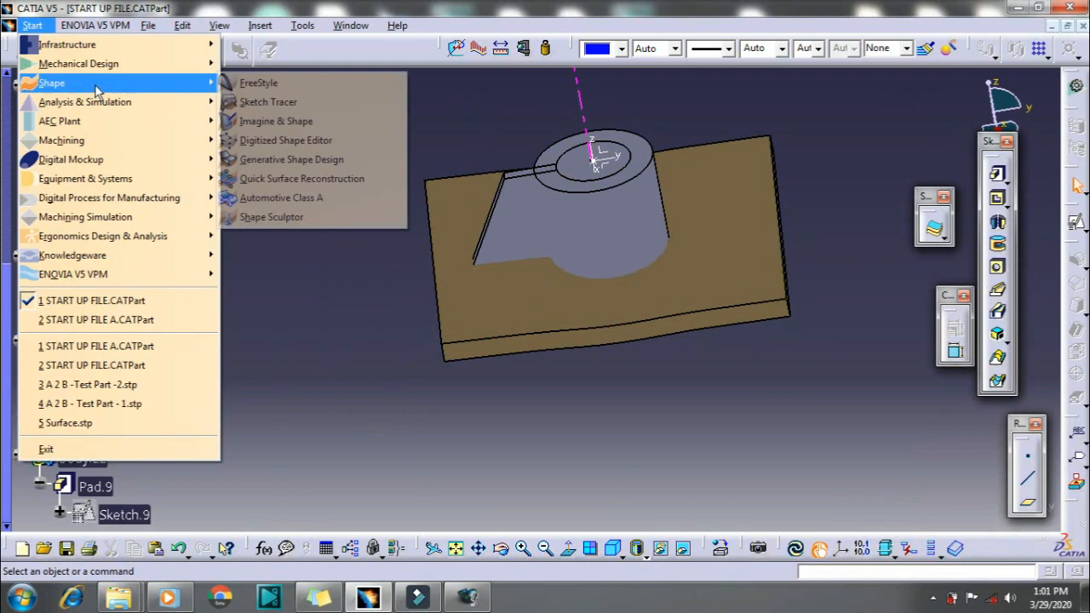
left_click(326, 162)
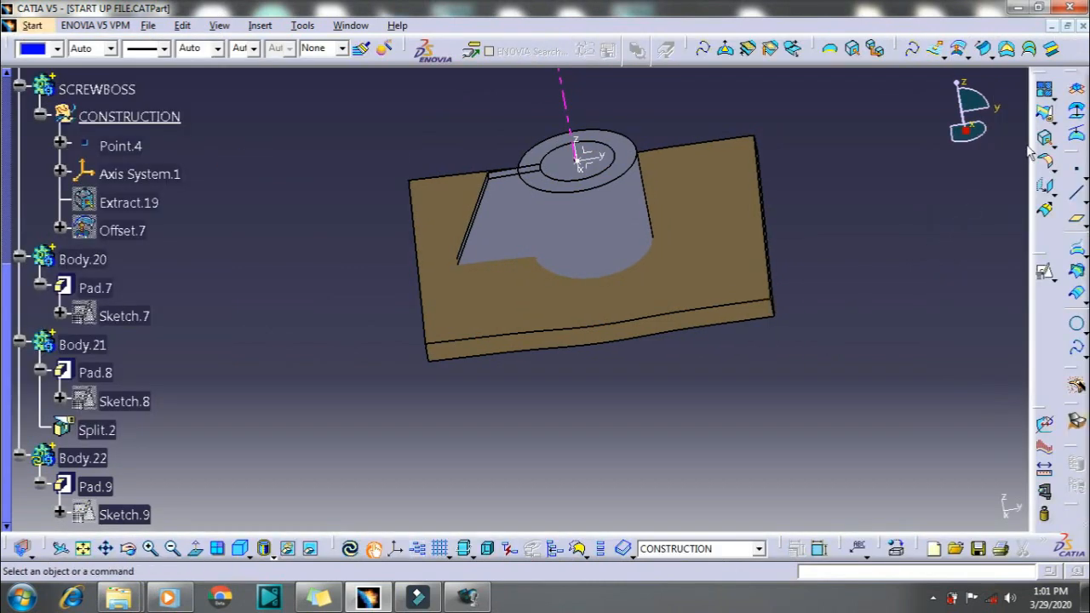
- Extract the plate's upper face without propagation, hide the extracted surface and collapse the CONSTRUCTION set
left_click(1043, 159)
left_click(587, 328)
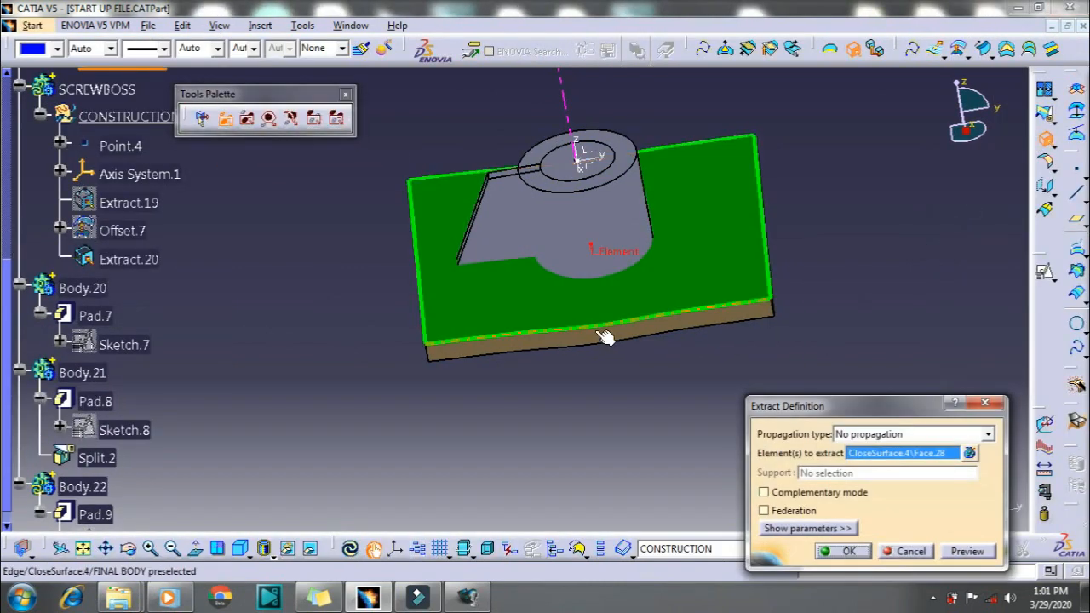
left_click(839, 552)
middle_click_drag(332, 407, 385, 421)
middle_click_drag(609, 418, 627, 450)
scroll(221, 305, "down", 1)
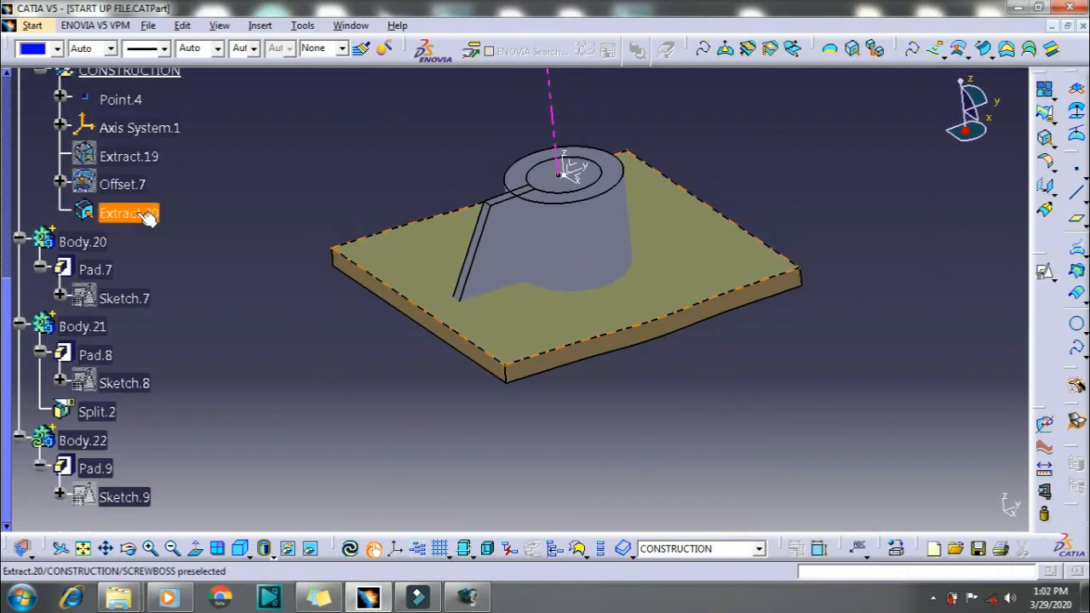
right_click(147, 214)
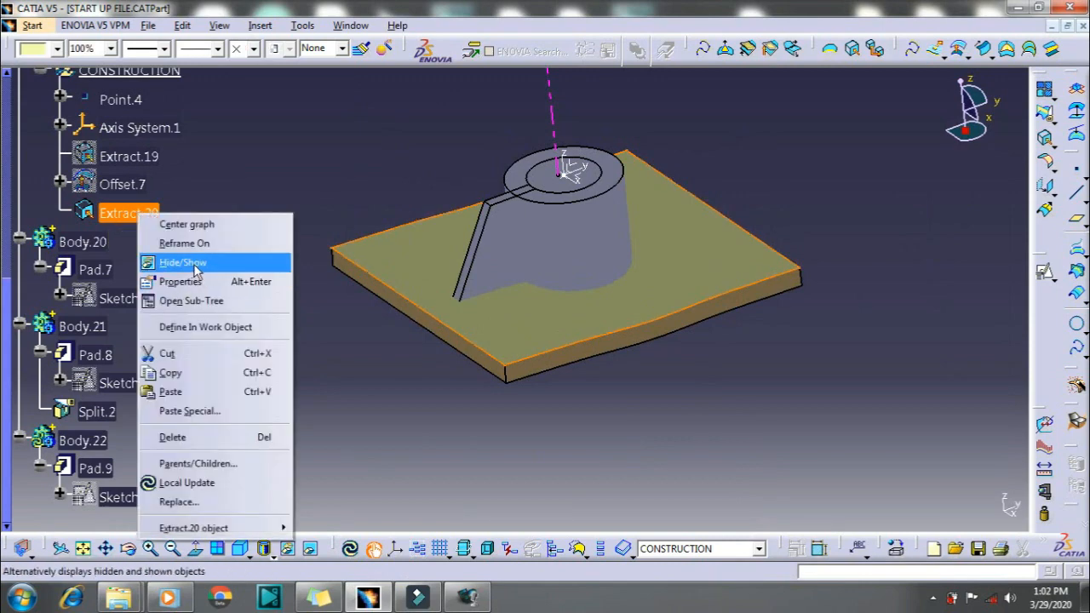
left_click(196, 270)
scroll(171, 255, "up", 2)
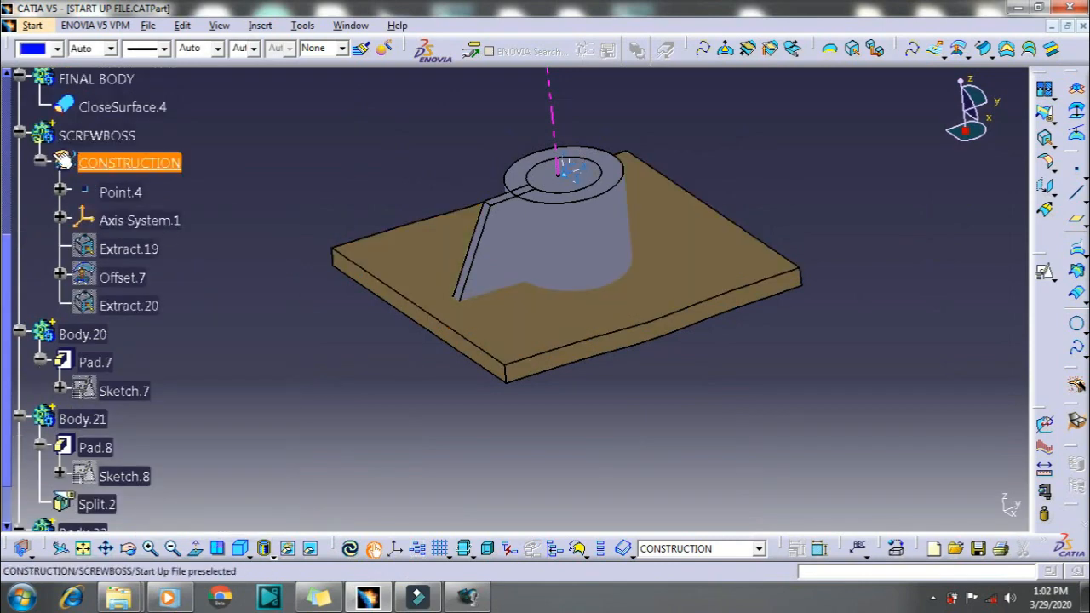
left_click(40, 163)
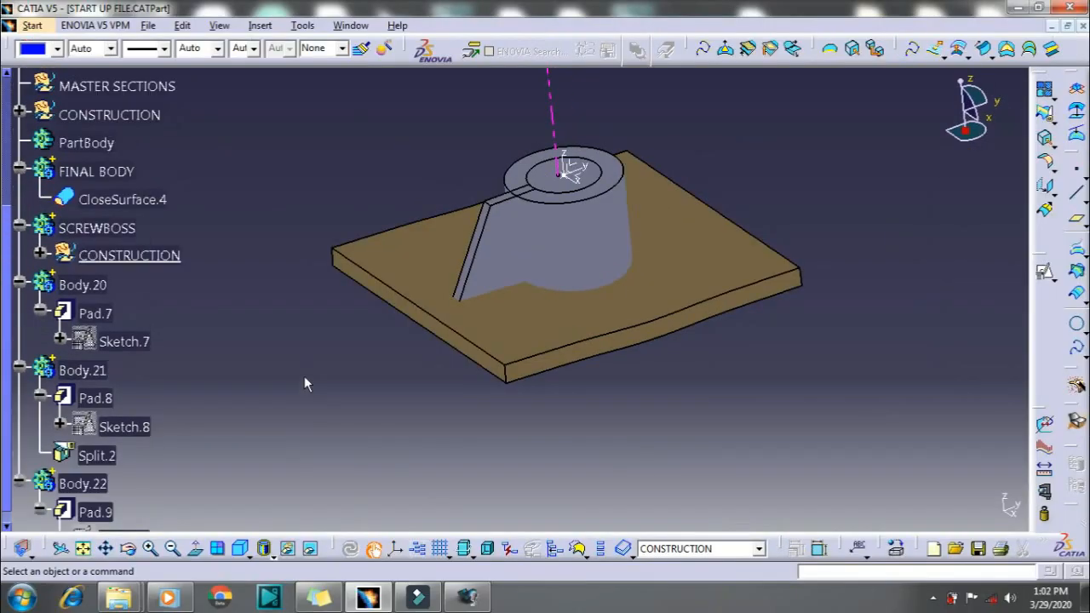
- Define Body.22 as the in-work object and switch to the Part Design workbench
right_click(89, 142)
left_click(175, 258)
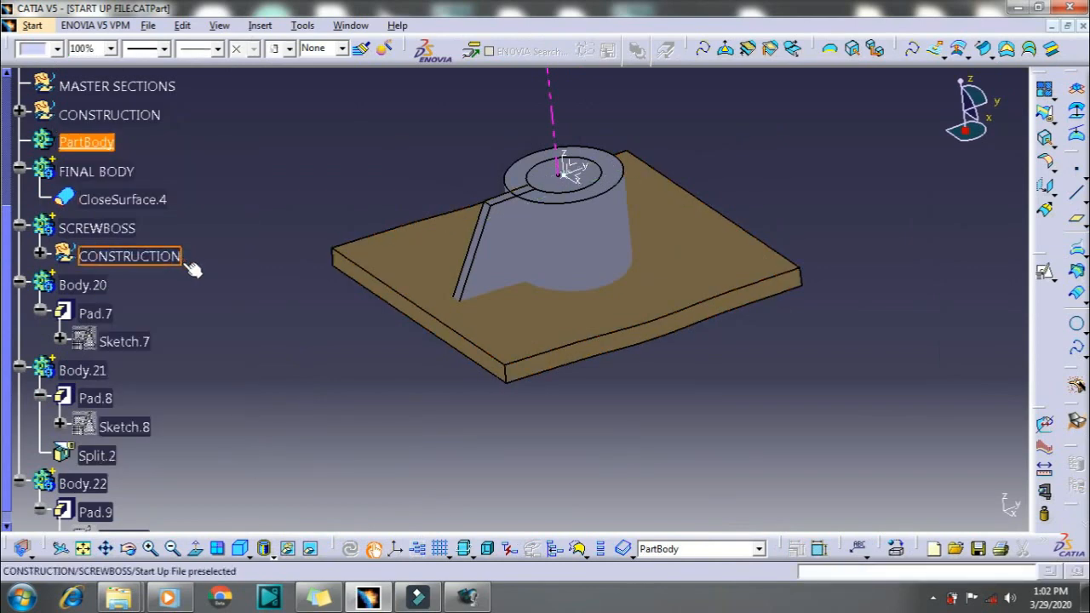
scroll(206, 307, "down", 3)
right_click(98, 390)
left_click(180, 174)
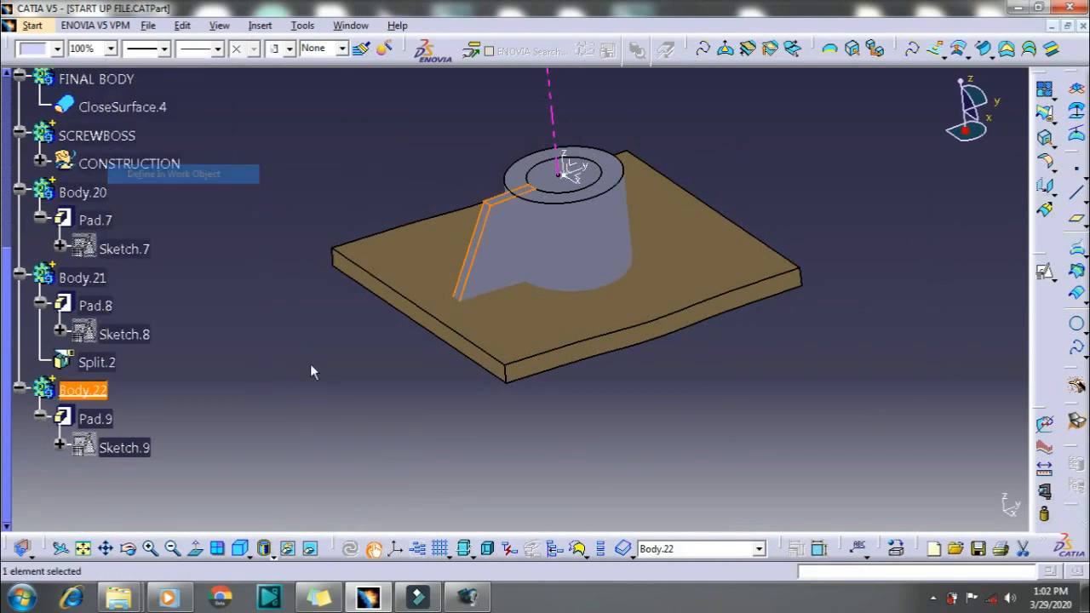
left_click(31, 26)
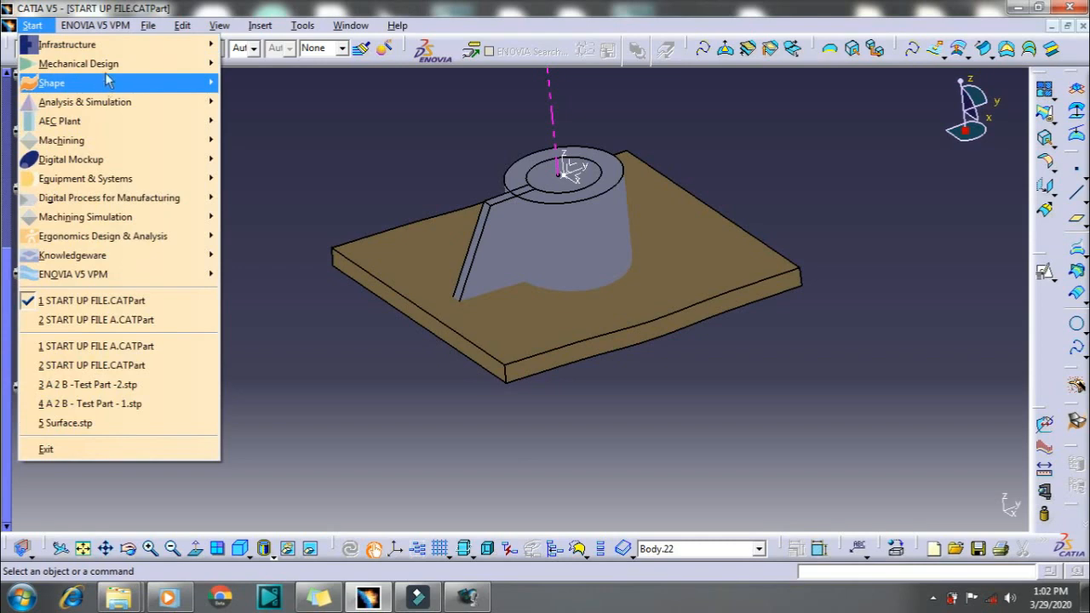
mouse_move(78, 64)
left_click(255, 68)
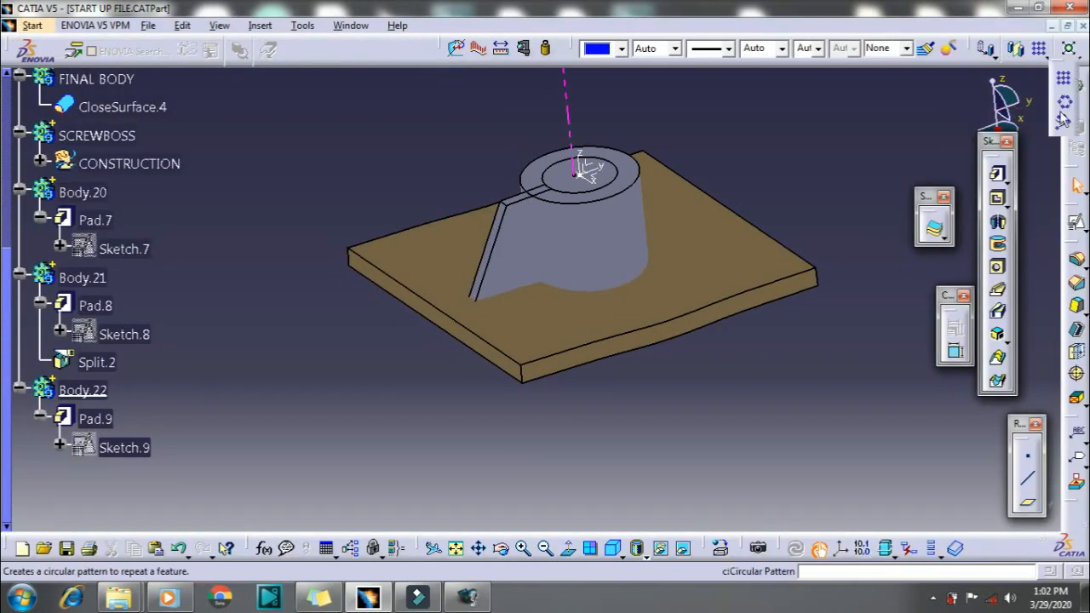
- Circular-pattern the rib body about Axis System.1's Z axis with 3 instances at 120deg angular spacing and update the part
left_click(1063, 116)
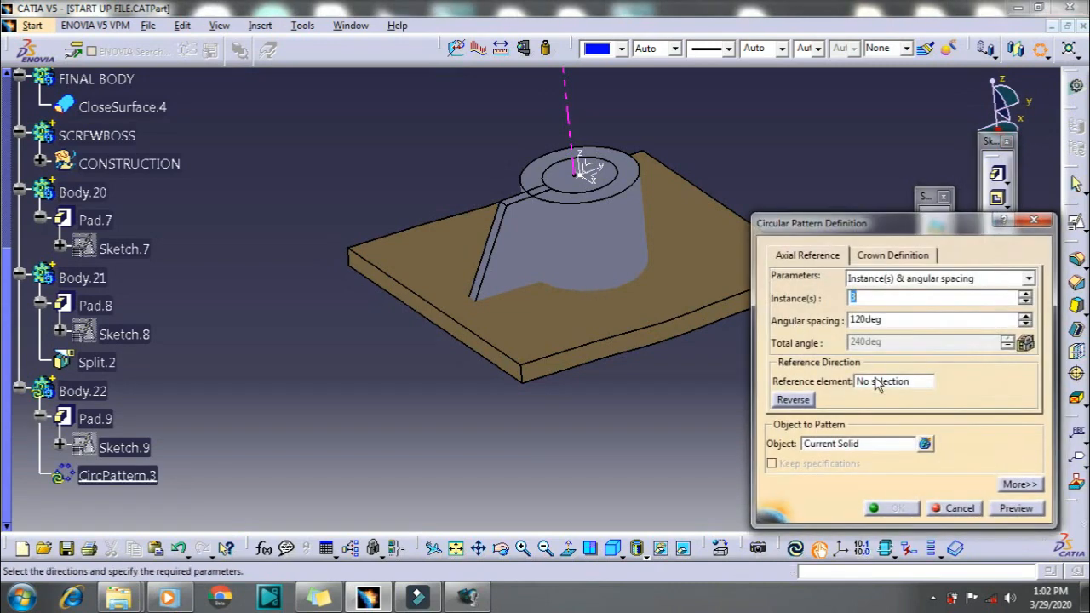
left_click(877, 385)
left_click(588, 161)
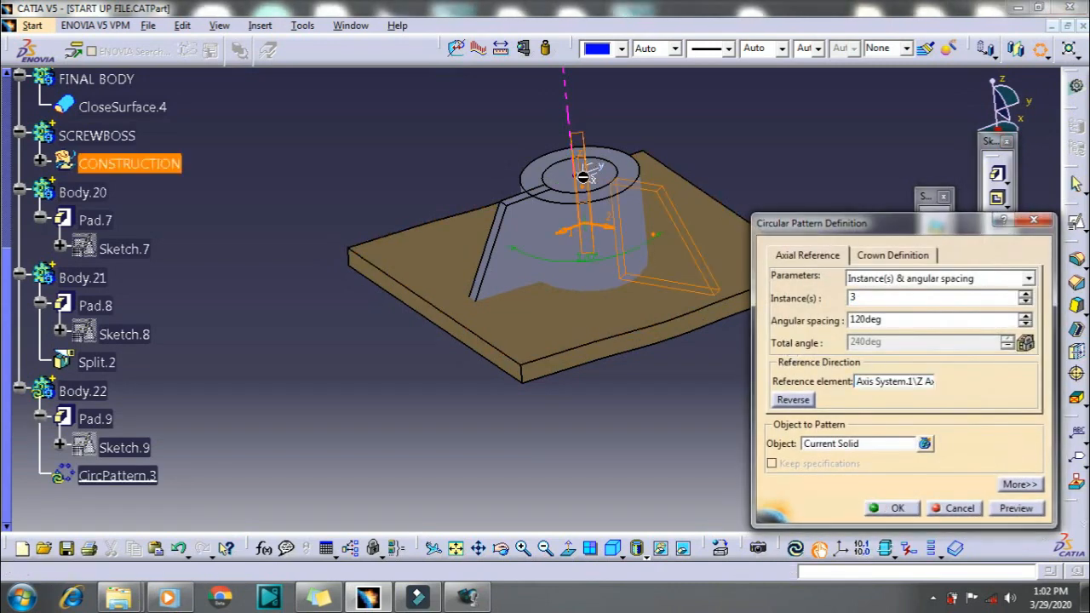
left_click(906, 281)
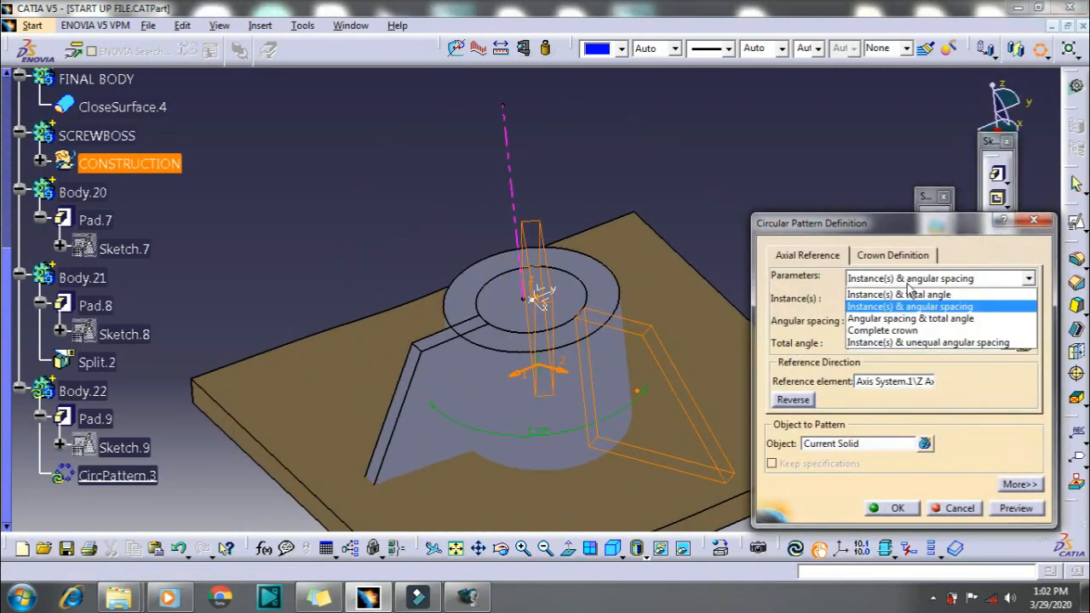
left_click(882, 369)
left_click(888, 507)
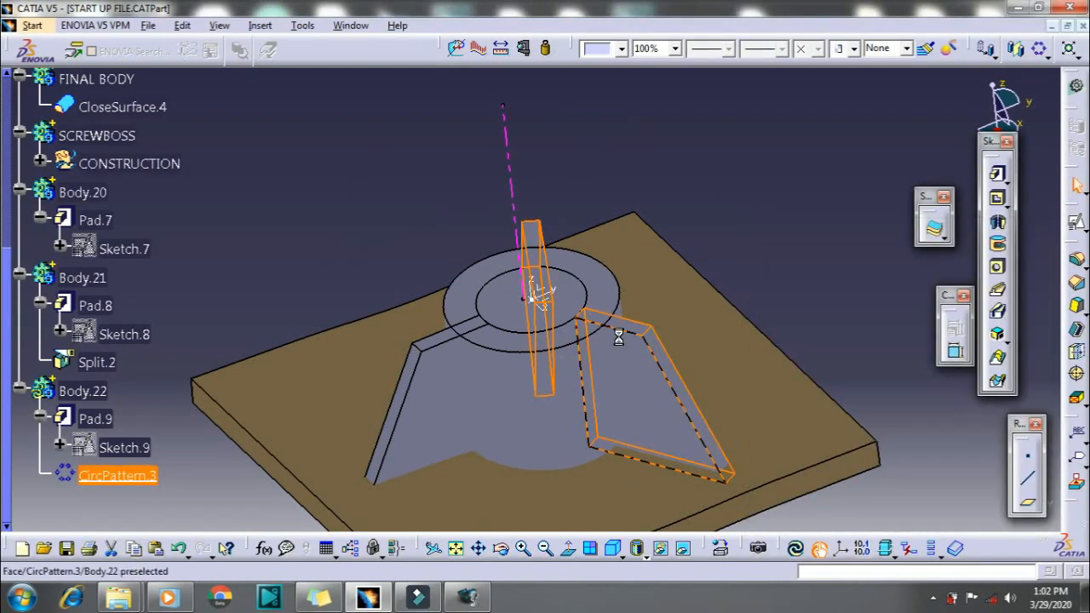
middle_click_drag(809, 149, 816, 204)
left_click(817, 206)
middle_click_drag(609, 345, 477, 426)
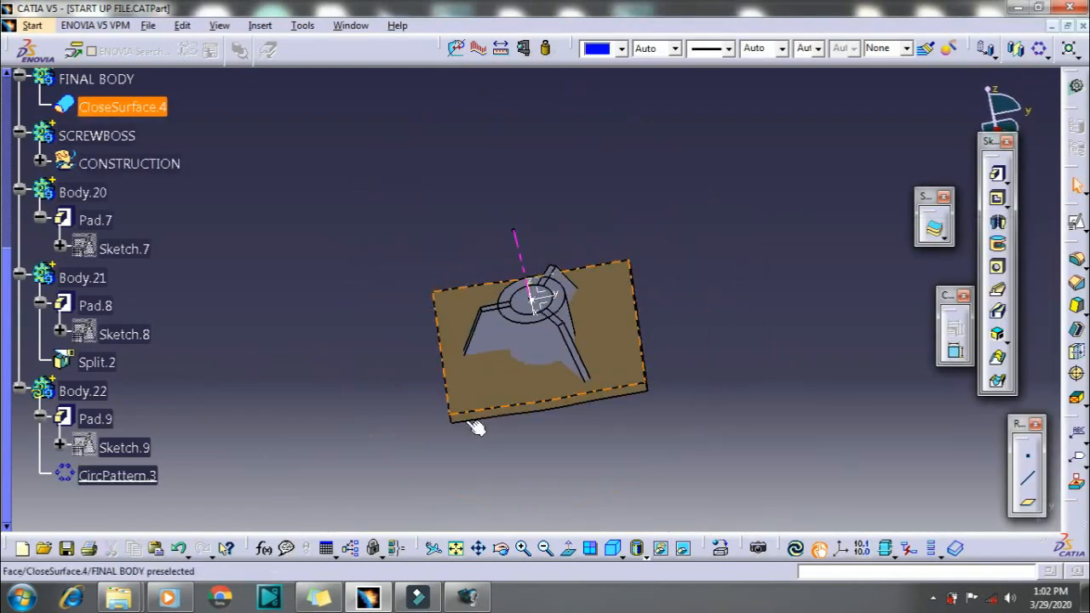
left_click(796, 550)
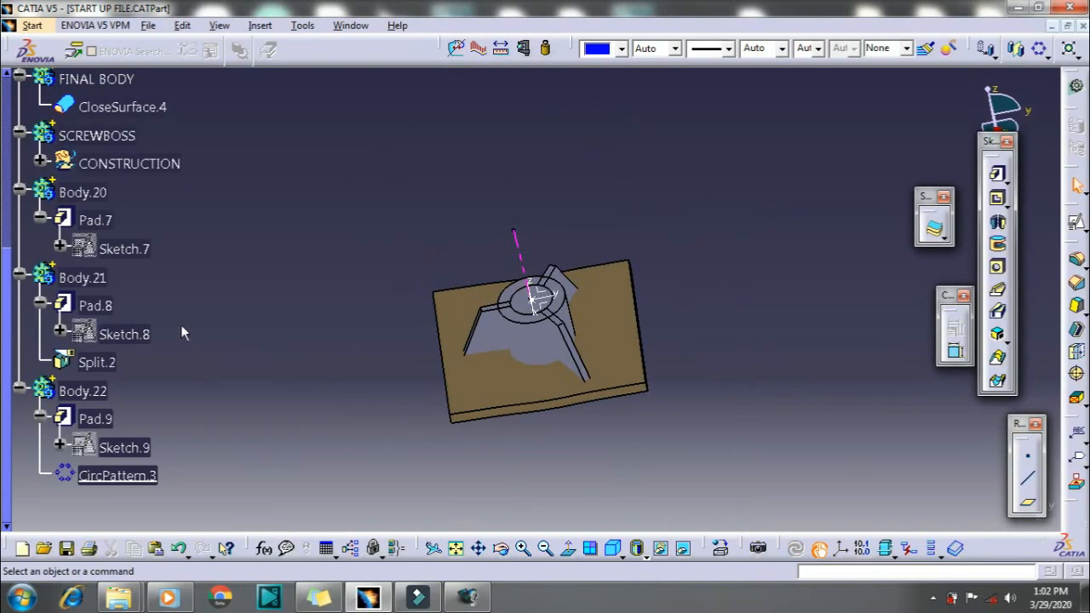
- Hide the CONSTRUCTION set under SCREWBOSS and define PartBody as the in-work object
scroll(182, 332, "up", 3)
right_click(136, 255)
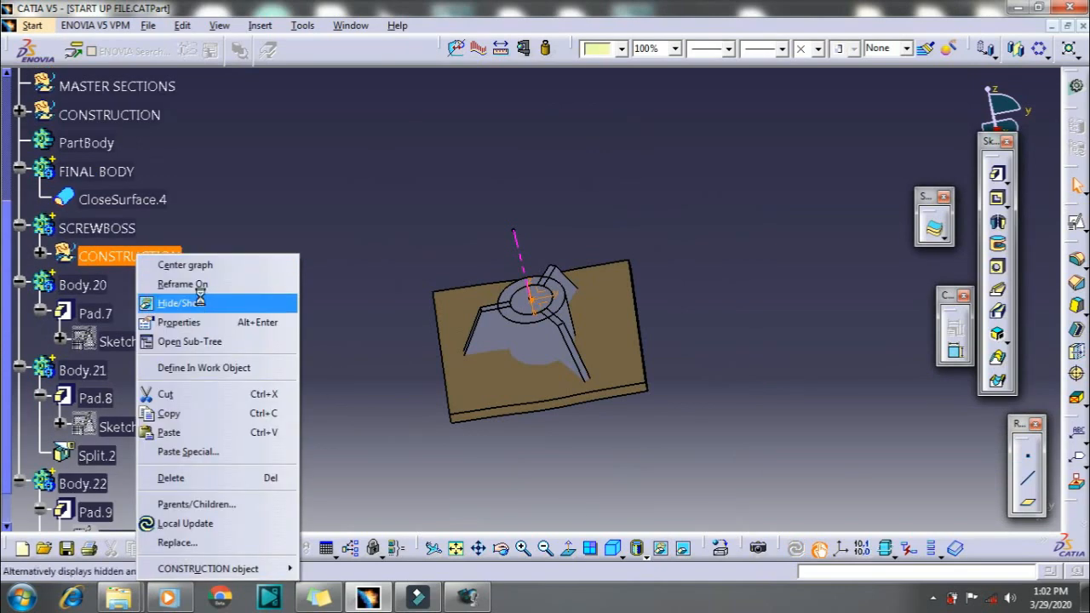
left_click(200, 303)
middle_click_drag(477, 384, 358, 350)
right_click(109, 144)
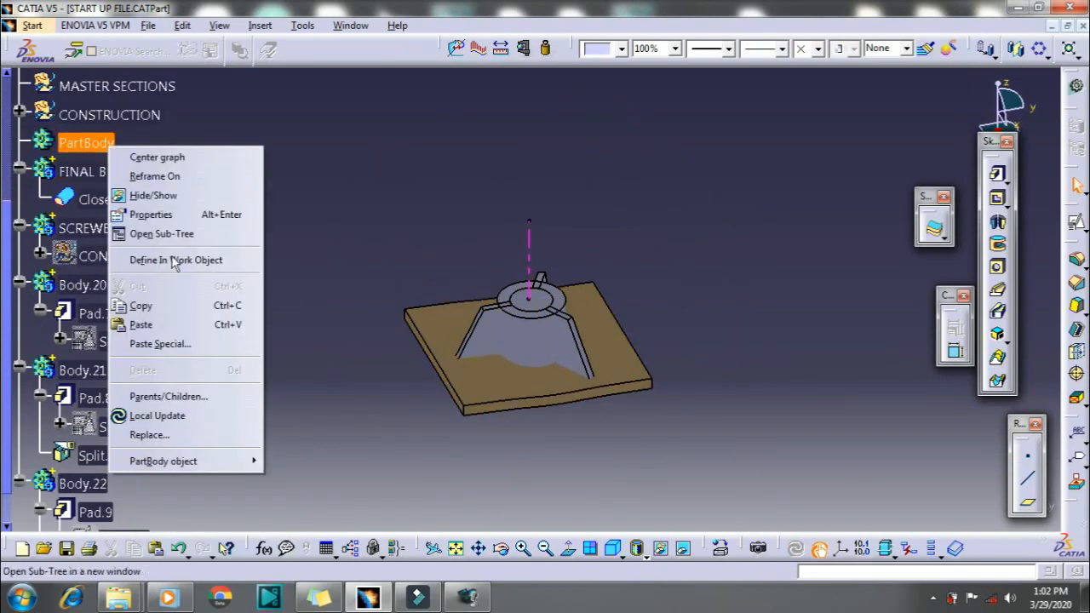
left_click(173, 261)
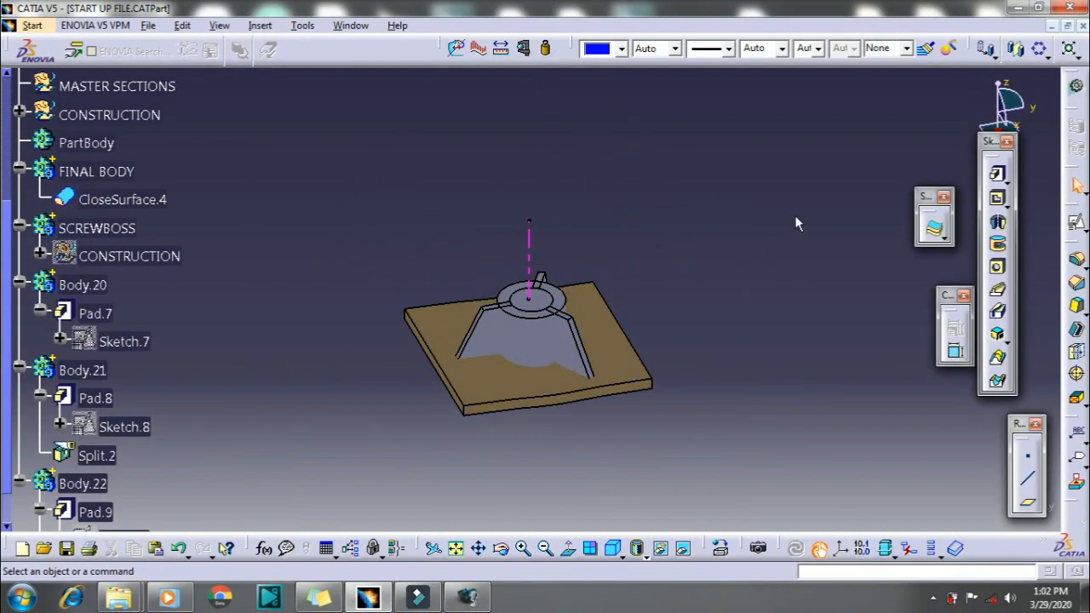
middle_click_drag(705, 265, 724, 164)
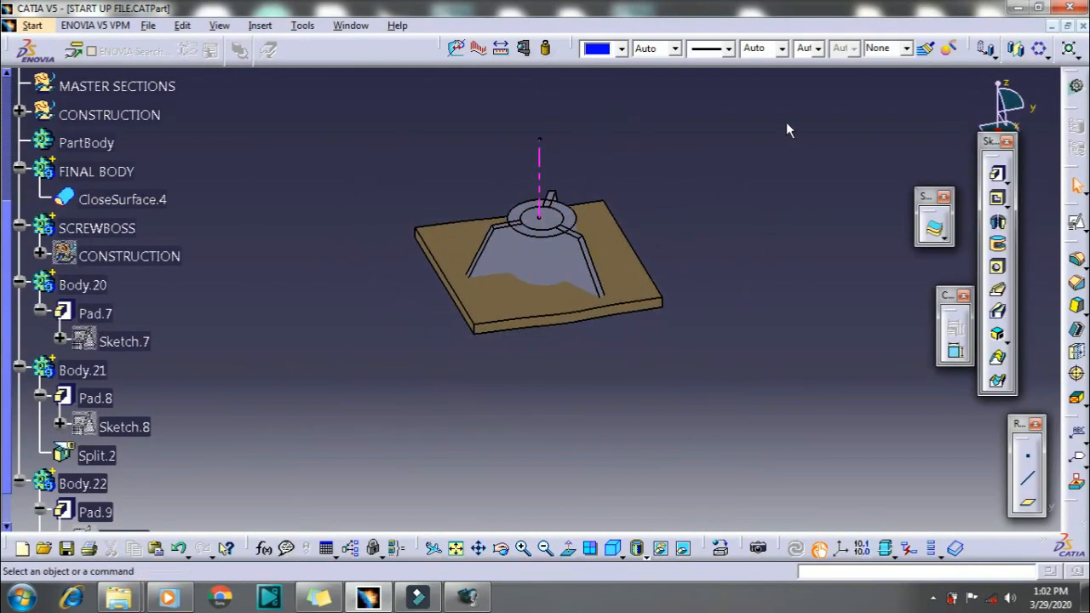
left_click(112, 172)
right_click(112, 172)
left_click(184, 291)
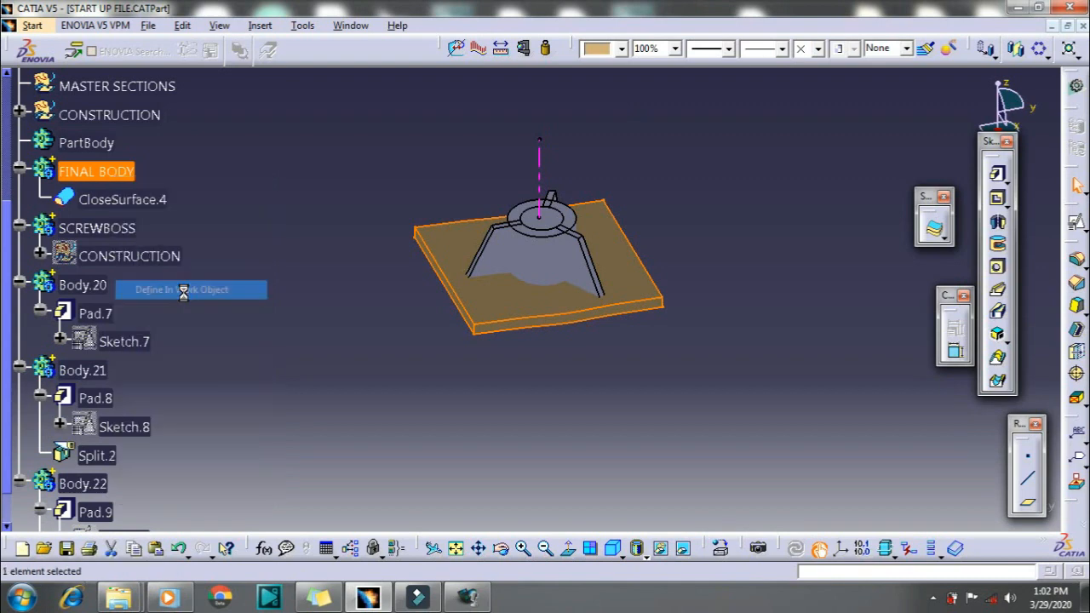
- Define SCREWBOSS as the in-work object and add Body.20 to it
scroll(147, 285, "down", 2)
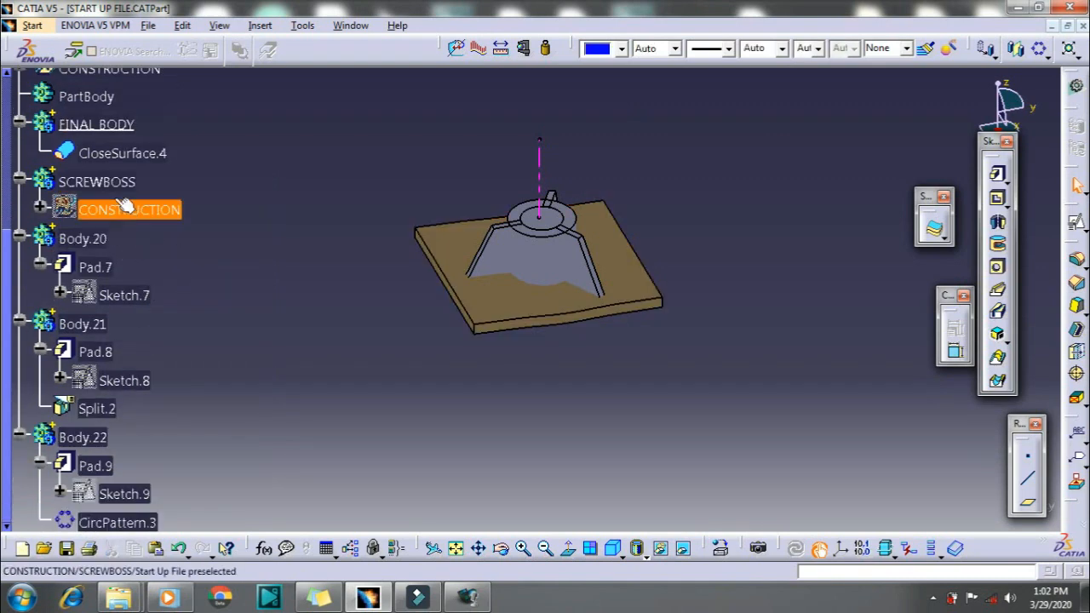
right_click(106, 181)
left_click(205, 294)
left_click(92, 240)
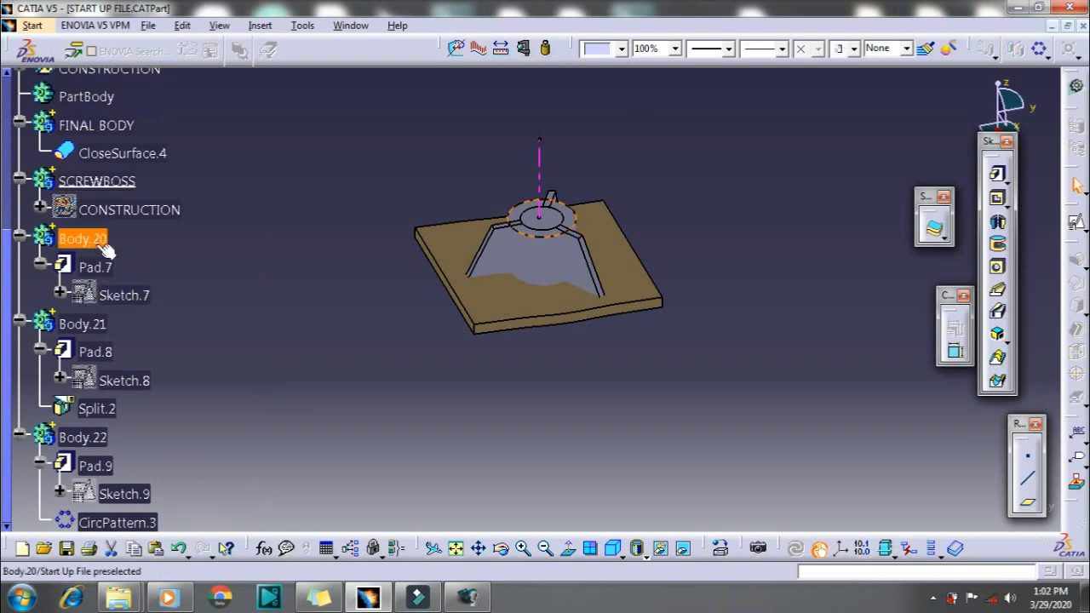
right_click(95, 243)
mouse_move(247, 562)
left_click(351, 368)
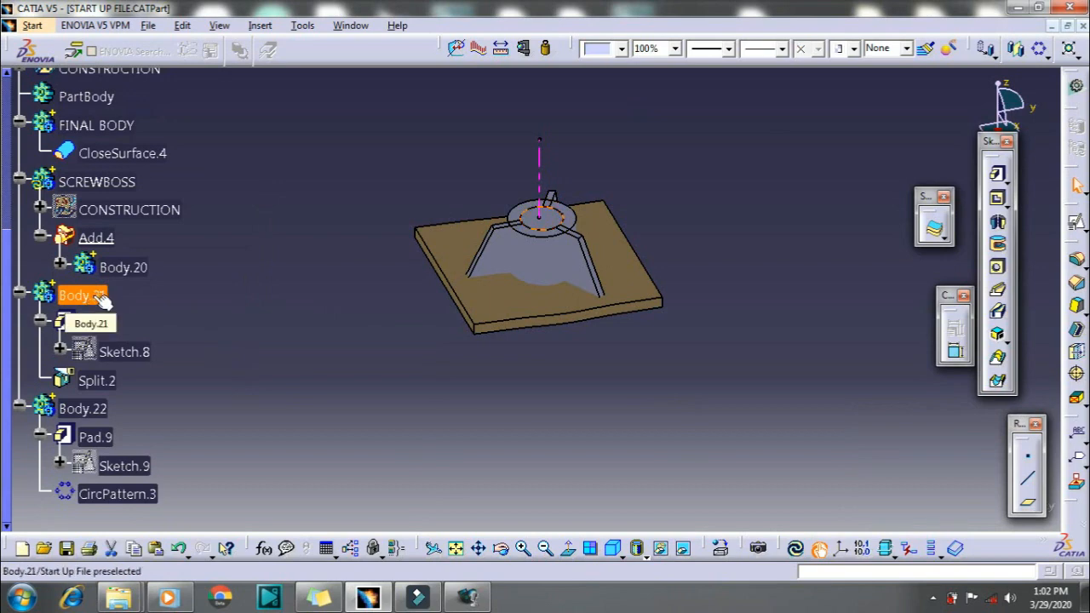
- Hide FINAL BODY and remove Body.21 from SCREWBOSS
right_click(97, 126)
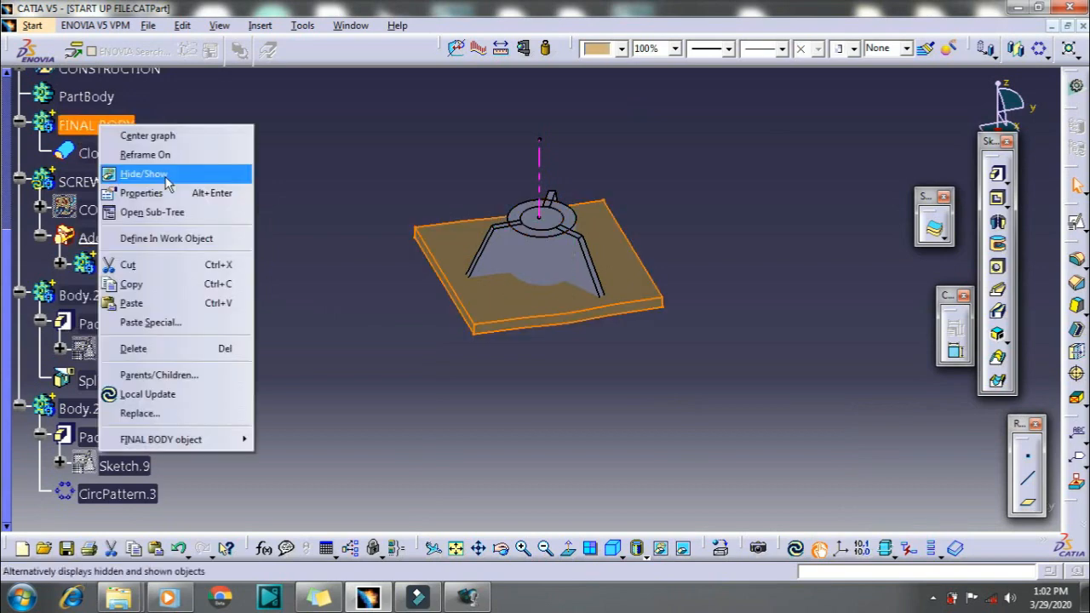
left_click(143, 174)
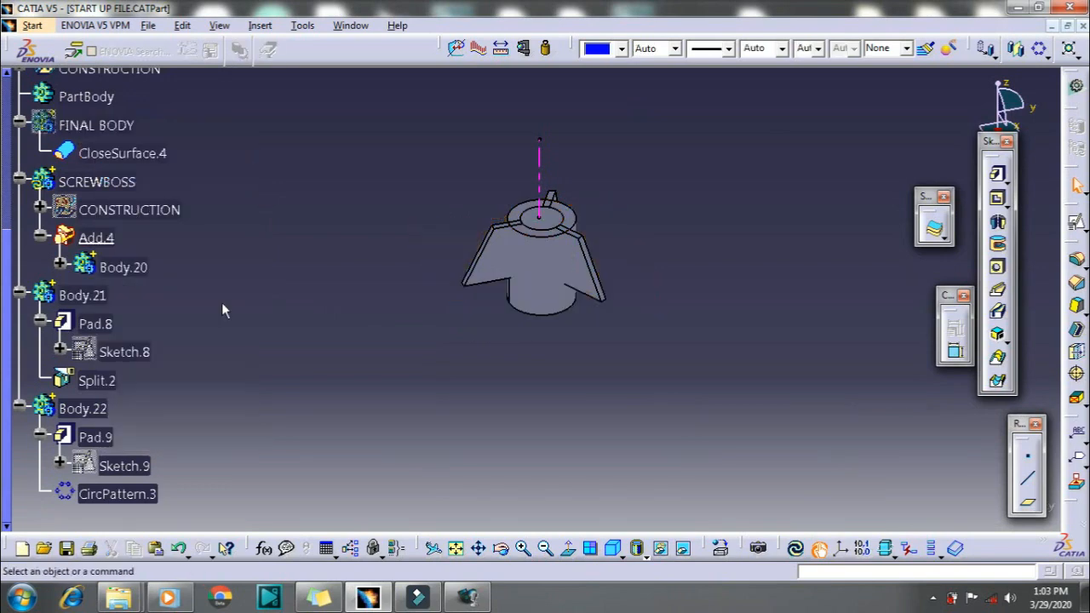
right_click(101, 294)
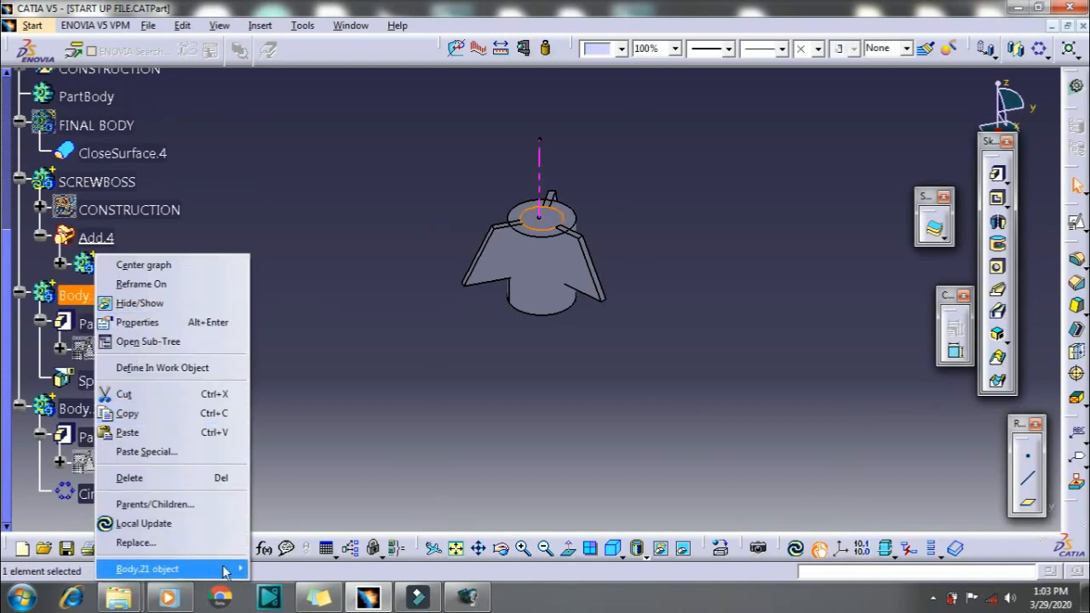
mouse_move(224, 568)
left_click(332, 396)
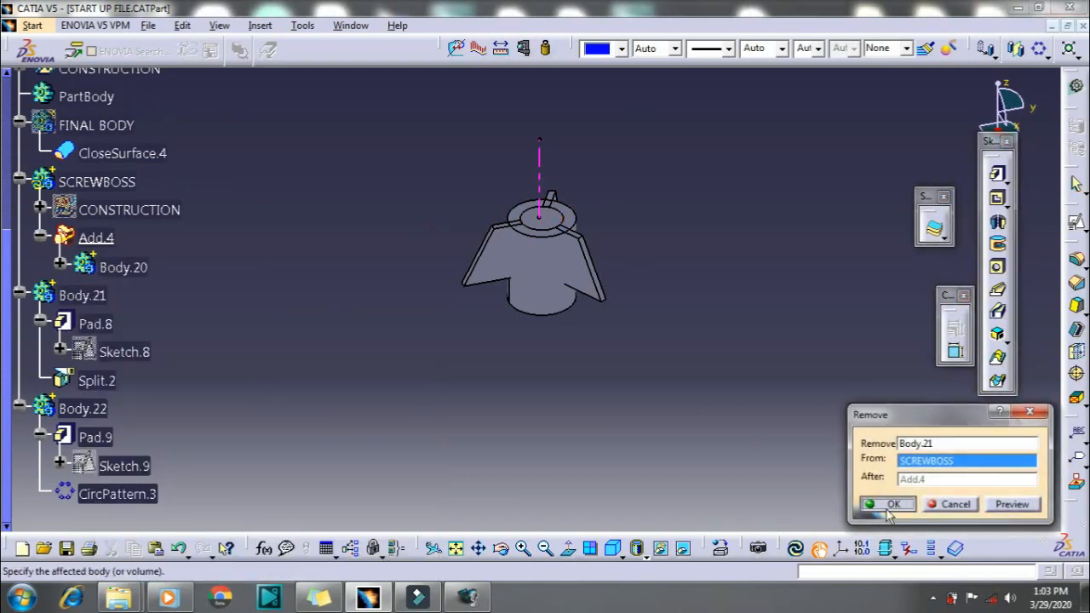
left_click(871, 504)
- Add Body.22 with the patterned ribs to SCREWBOSS
right_click(81, 351)
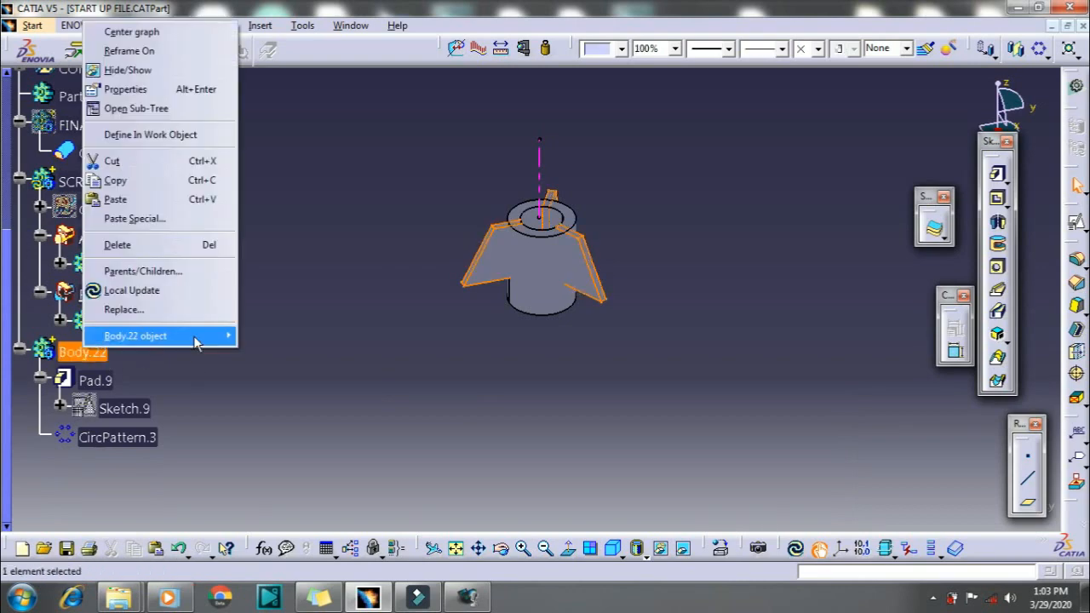
mouse_move(213, 335)
left_click(290, 382)
left_click(896, 503)
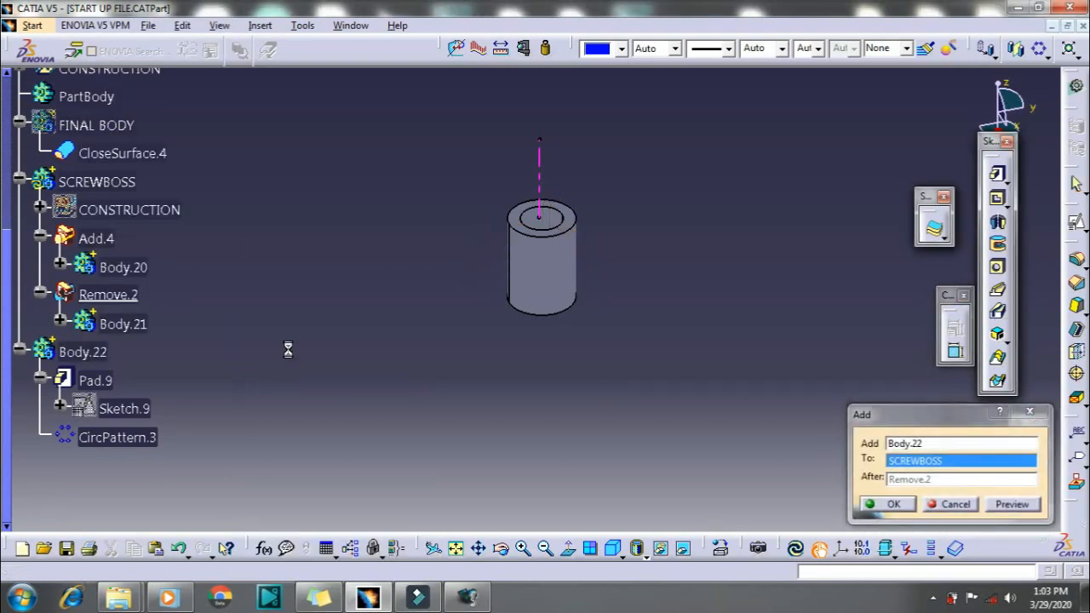
- Show FINAL BODY again and update the part
scroll(137, 230, "up", 3)
right_click(123, 219)
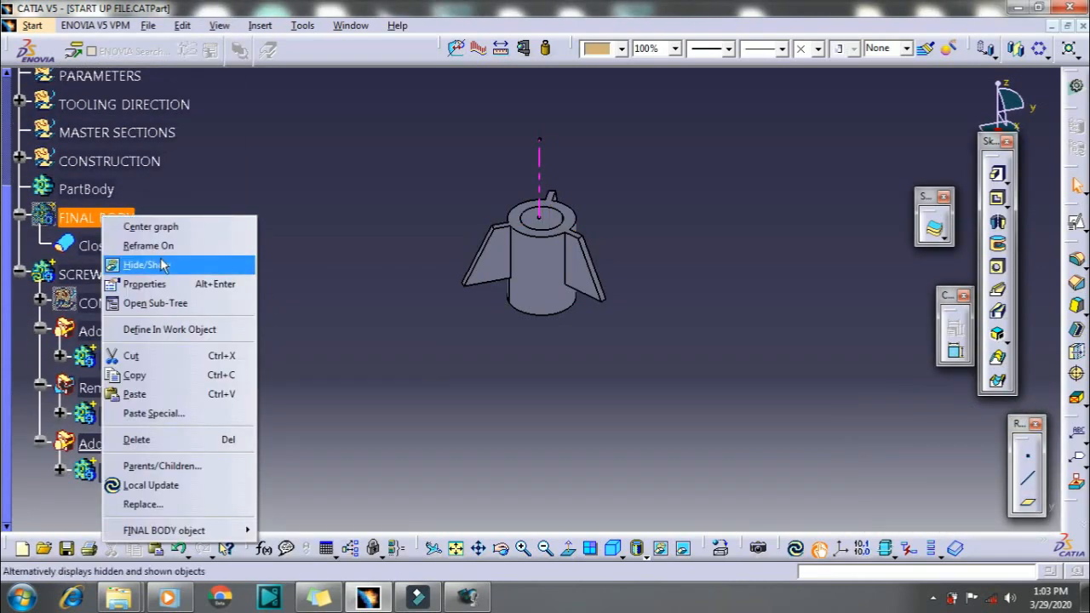
left_click(162, 266)
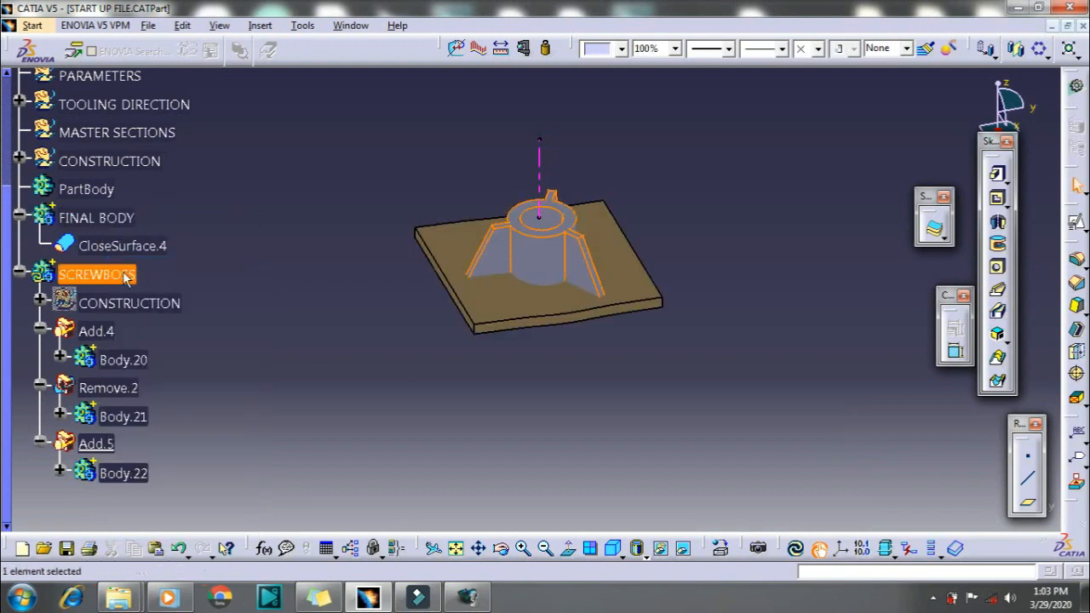
left_click(792, 547)
left_click(501, 418)
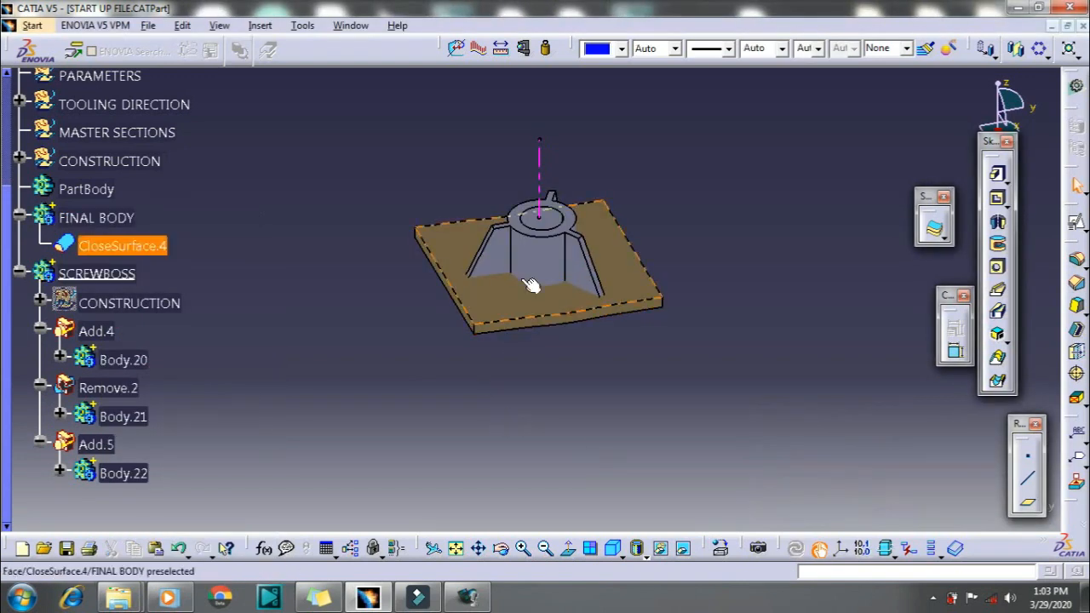
middle_click_drag(517, 253, 517, 254)
middle_click_drag(538, 218, 503, 360)
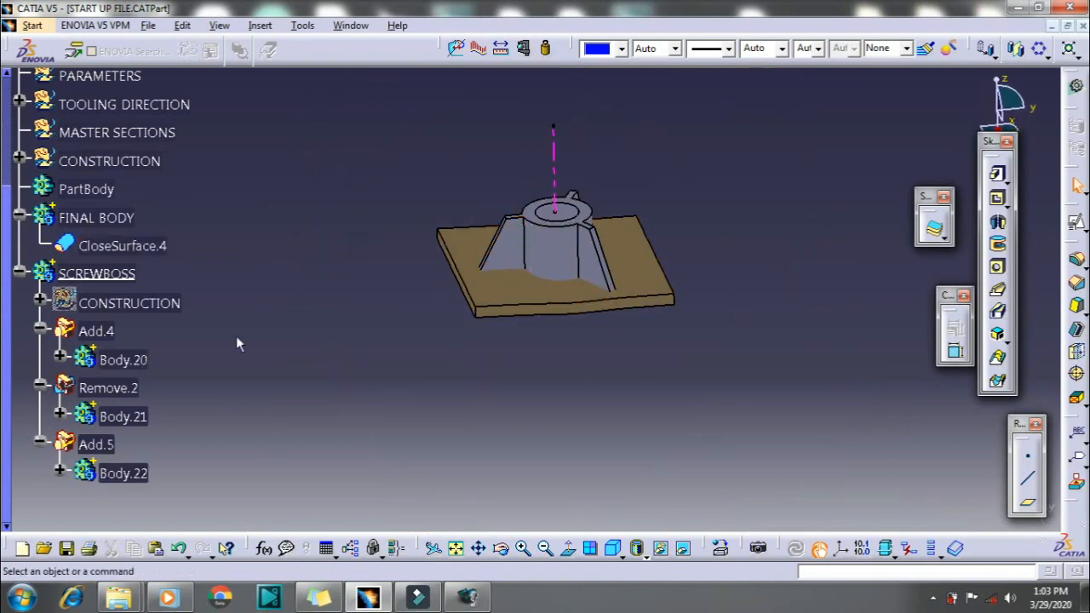
- Define PartBody as the in-work object and add FINAL BODY to it
left_click(99, 189)
right_click(99, 189)
left_click(187, 305)
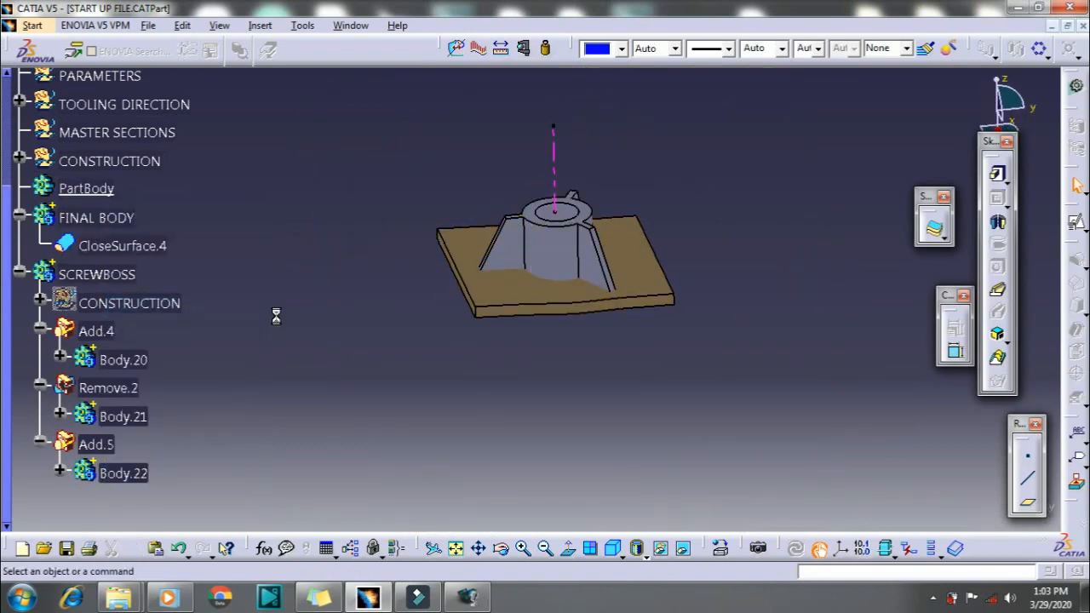
right_click(109, 219)
mouse_move(187, 536)
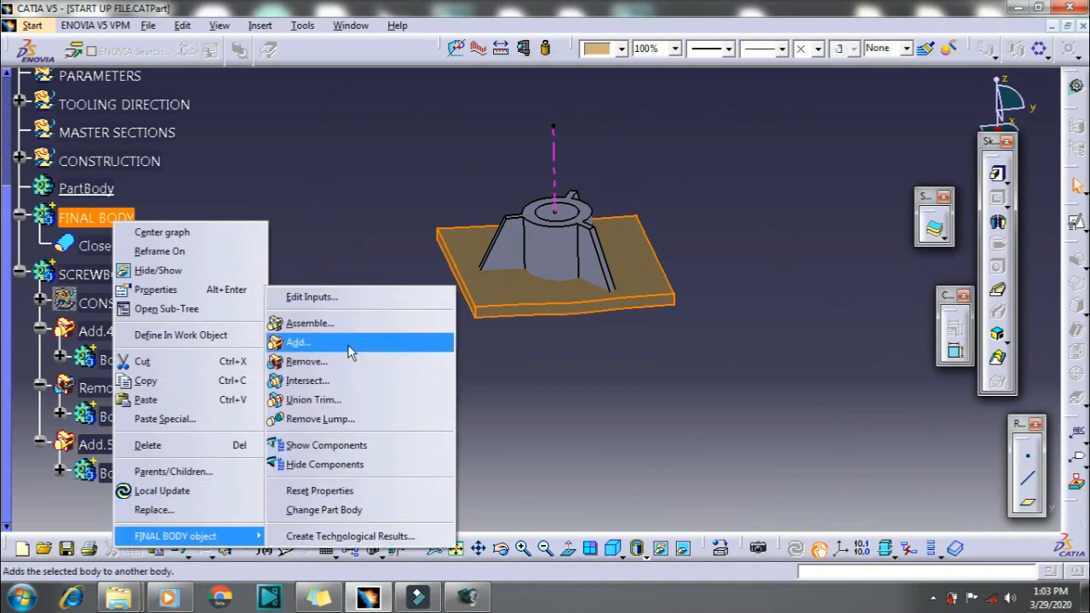
left_click(349, 350)
left_click(903, 505)
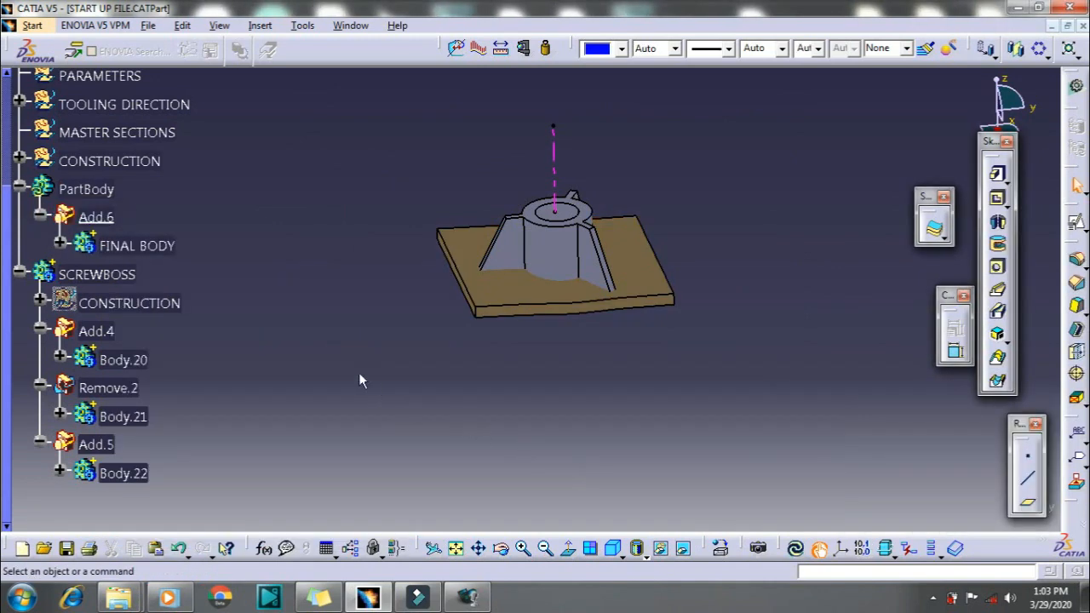
- Union-trim SCREWBOSS with PartBody, choosing one boss face and the plate face inside the bore as faces to remove
right_click(112, 275)
mouse_move(196, 569)
left_click(367, 433)
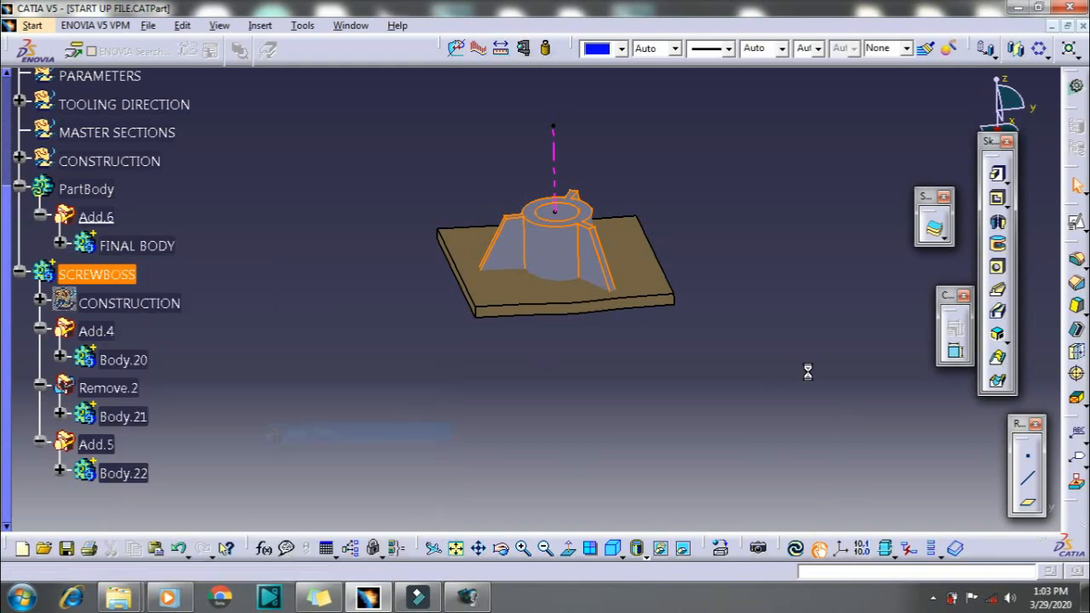
left_click(1049, 299)
middle_click_drag(556, 356, 604, 292)
left_click(572, 316)
left_click(596, 288)
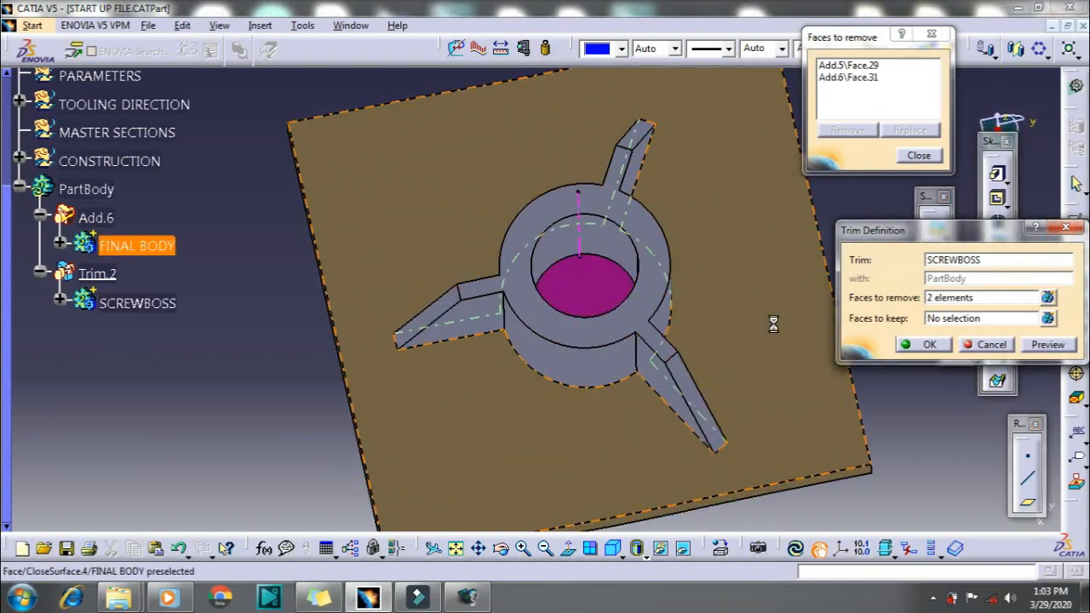
left_click(1032, 345)
left_click(926, 345)
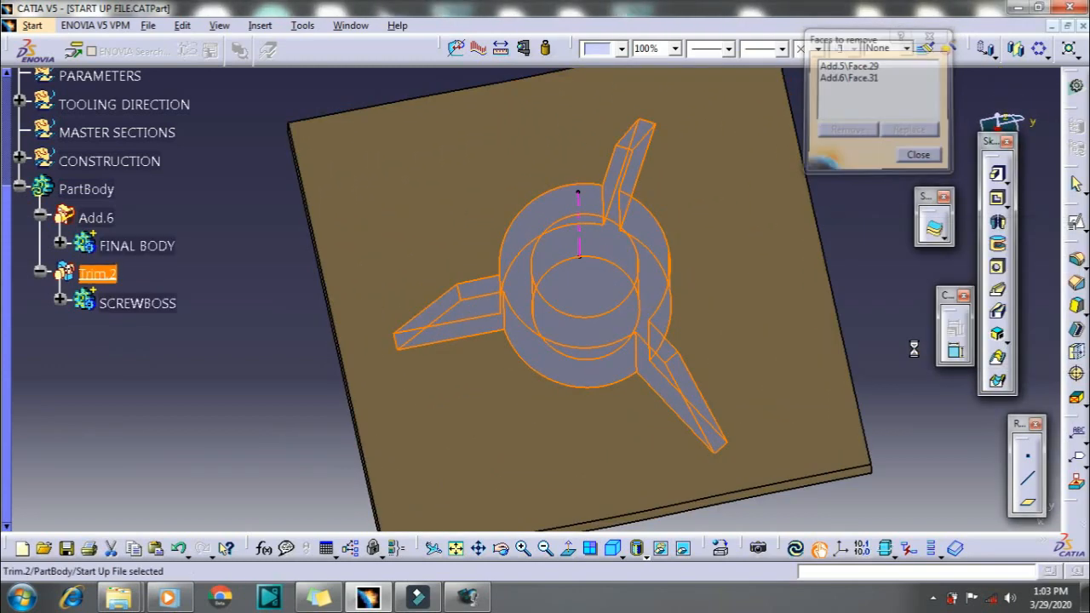
middle_click_drag(656, 380, 792, 544)
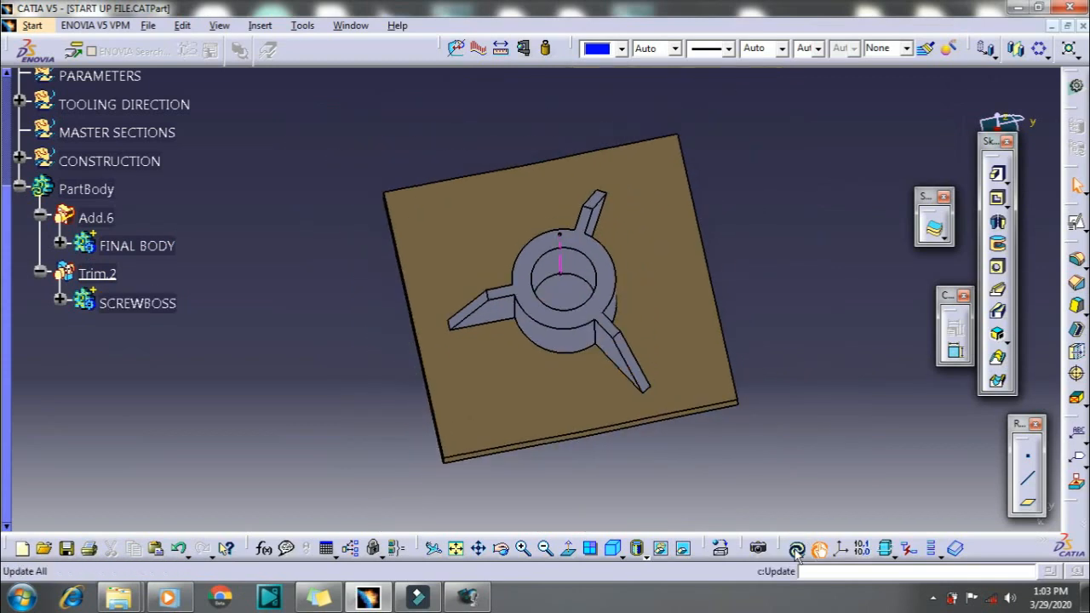
- Measure the minimum distance between the boss bore's floor surface and the plate's underside
left_click(501, 48)
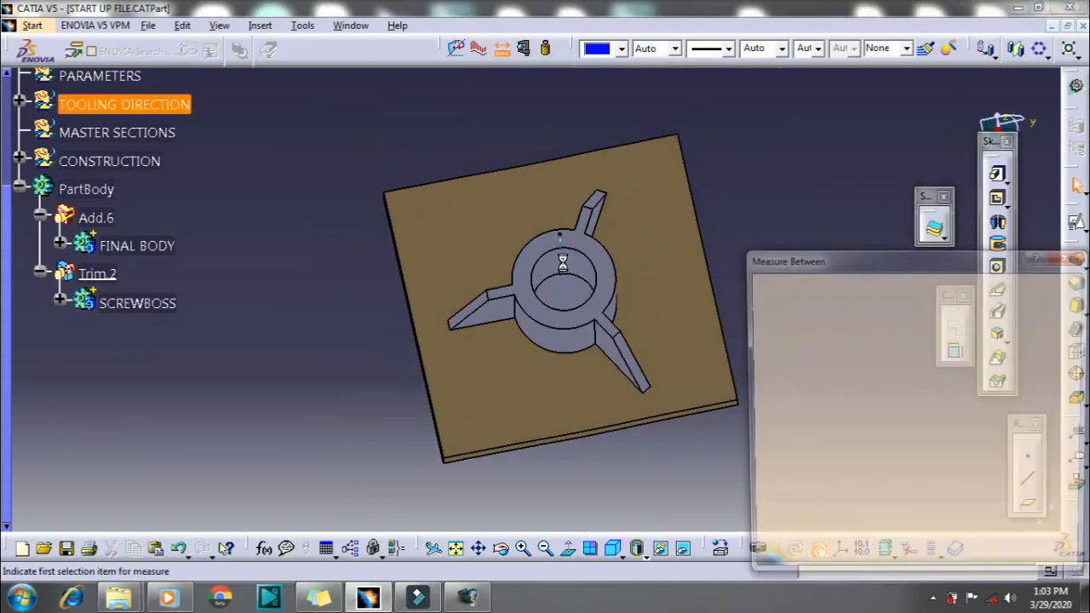
middle_click_drag(562, 264, 514, 373)
left_click(540, 322)
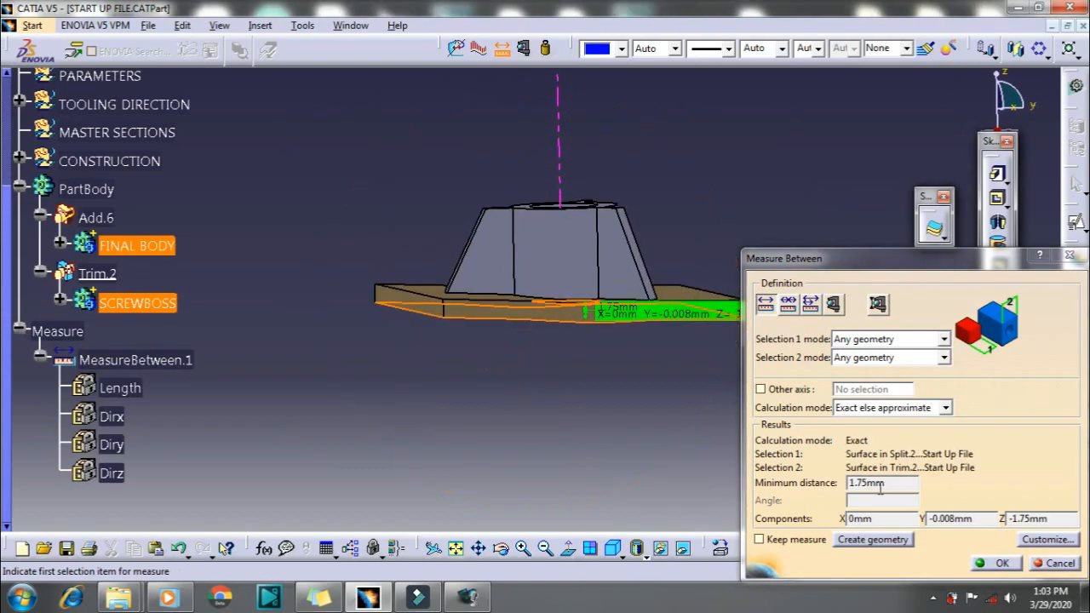
left_click(1058, 563)
- Define PartBody as the in-work object and fit the whole part in the isometric view
right_click(87, 189)
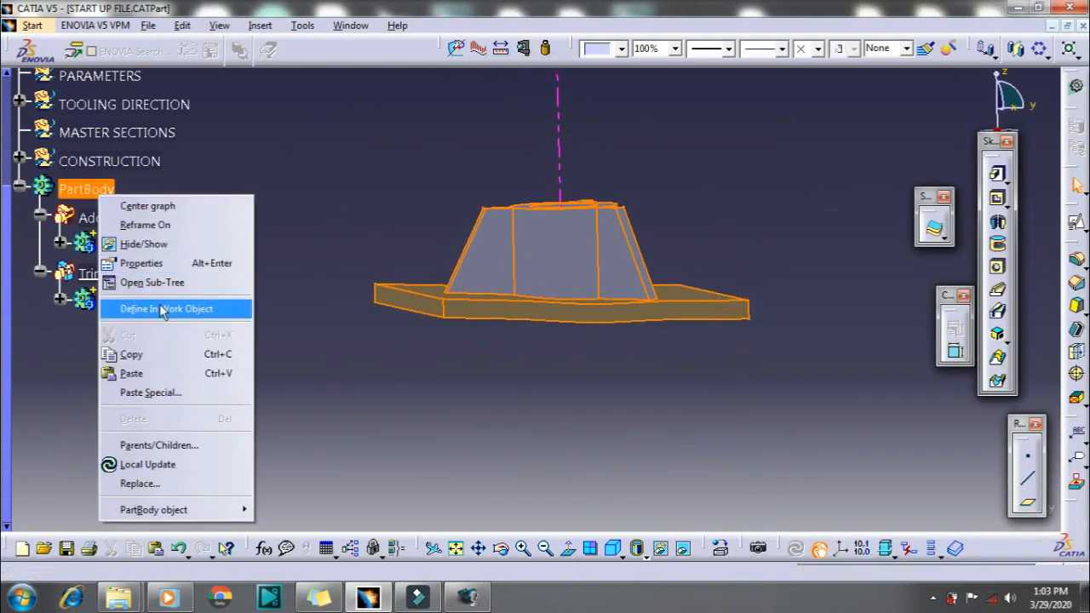
left_click(285, 307)
left_click(330, 362)
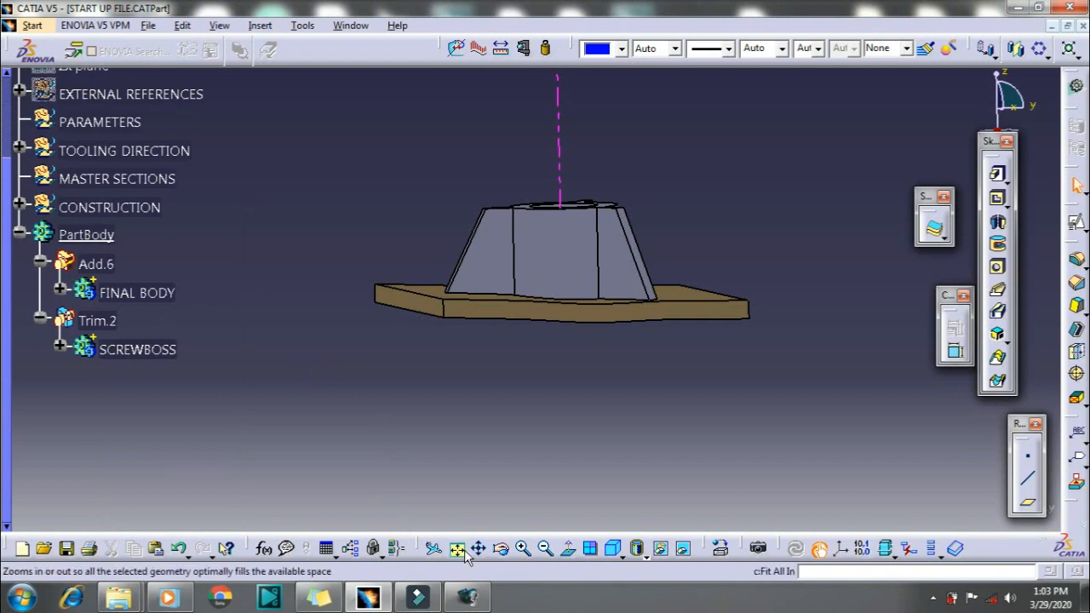
left_click(613, 549)
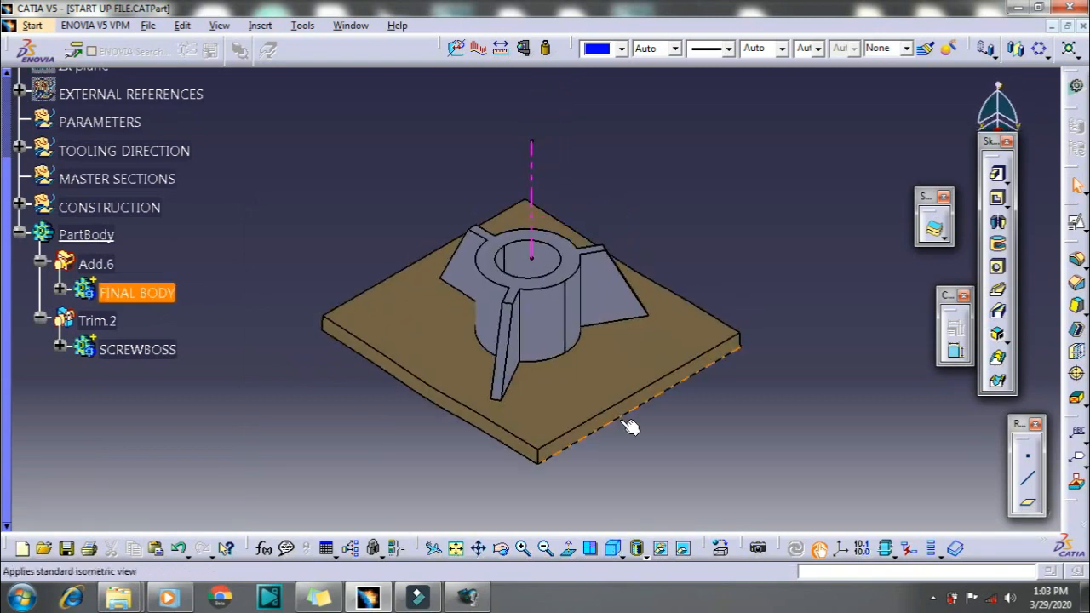
middle_click_drag(516, 329, 656, 509)
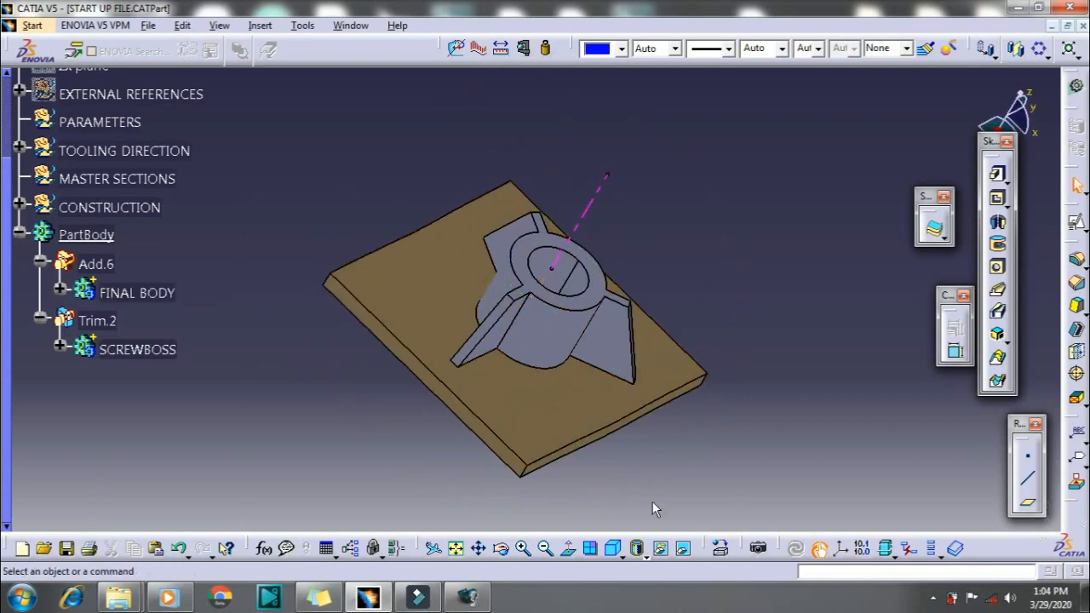
left_click(613, 548)
left_click(456, 548)
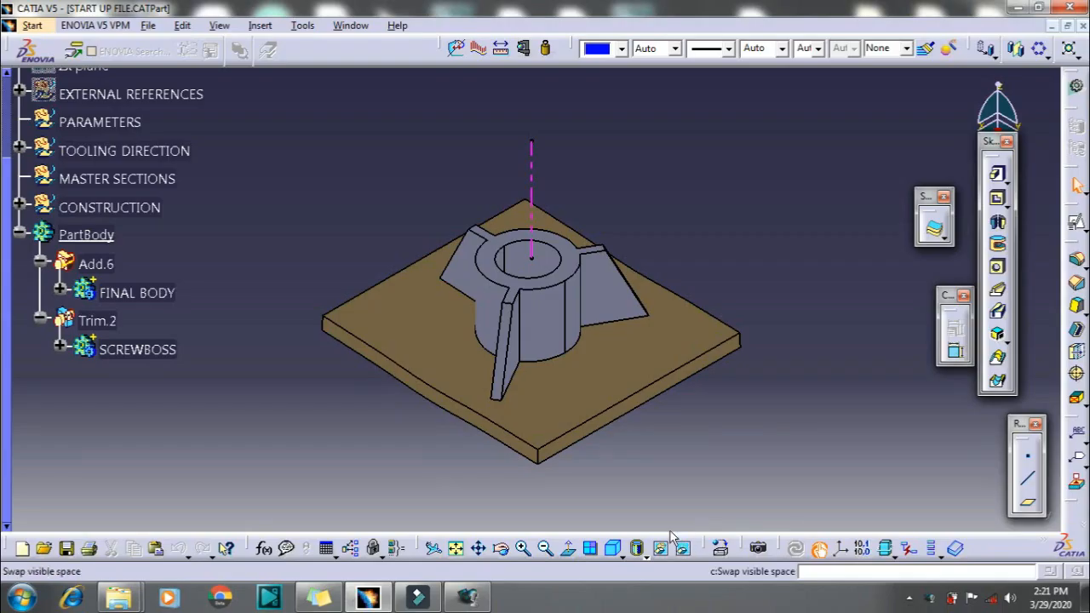
- Locate the boss cylinder's outer face in the specification tree and define Body.20 as the in-work object
left_click(568, 315)
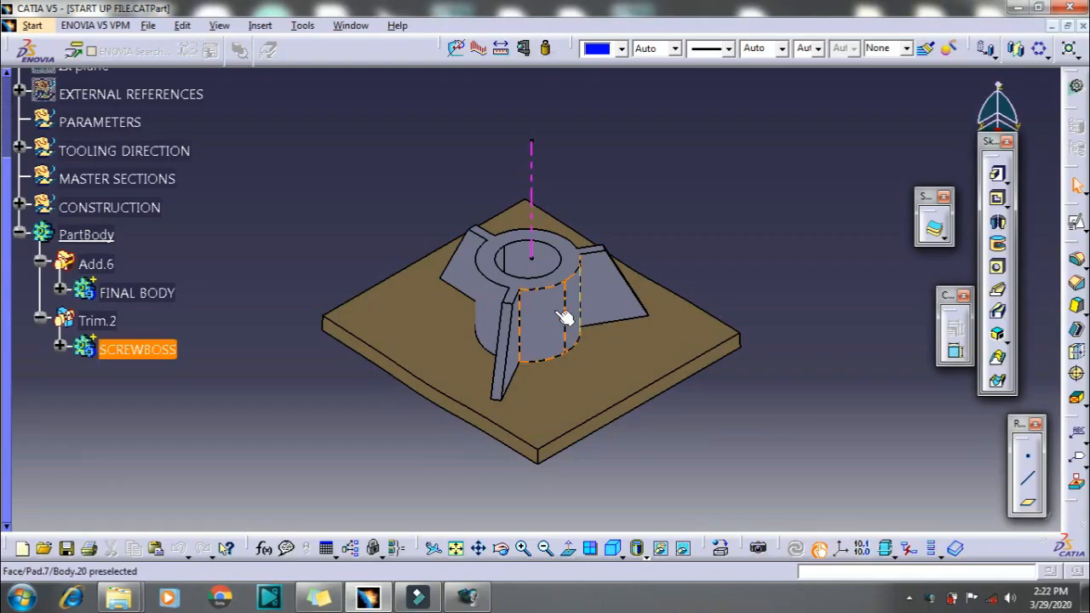
right_click(552, 308)
left_click(586, 265)
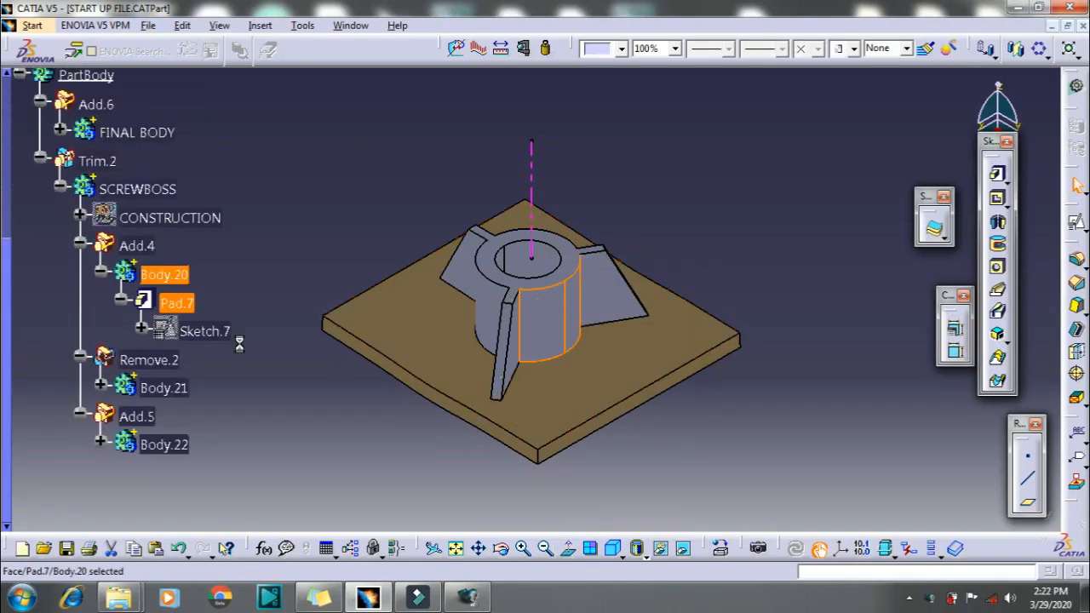
right_click(170, 275)
left_click(208, 371)
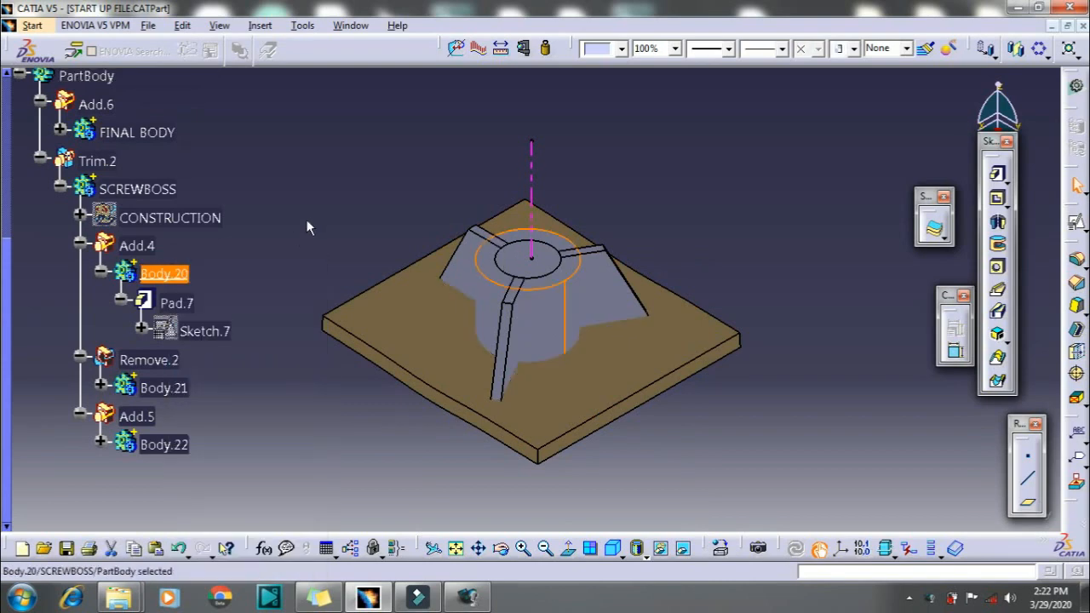
- Hide Body.21 and Body.22 so only the boss cylinder and the plate are shown
right_click(162, 387)
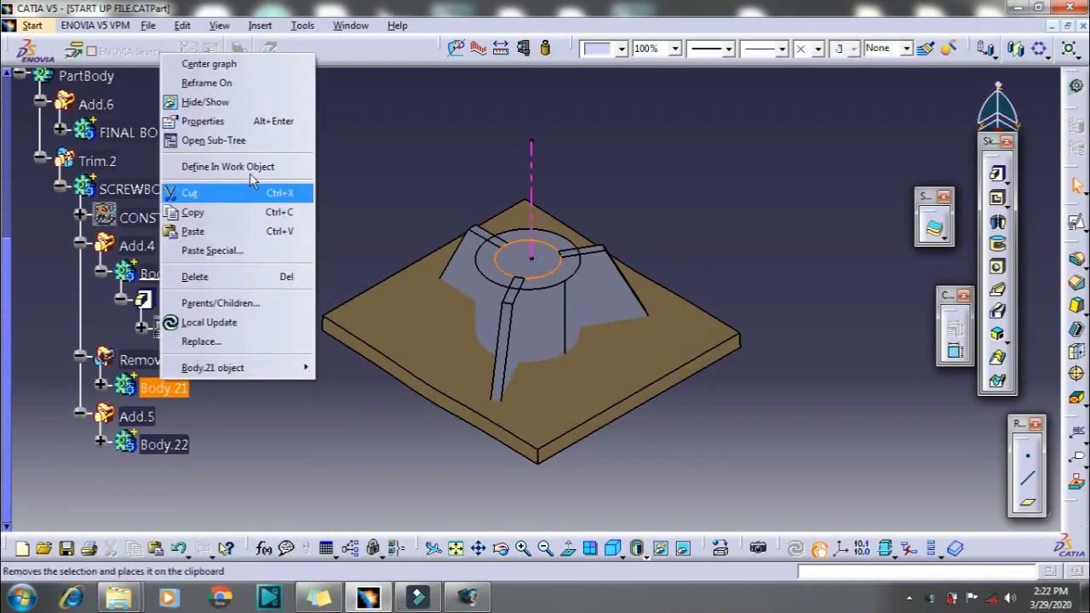
left_click(234, 102)
right_click(163, 445)
left_click(205, 168)
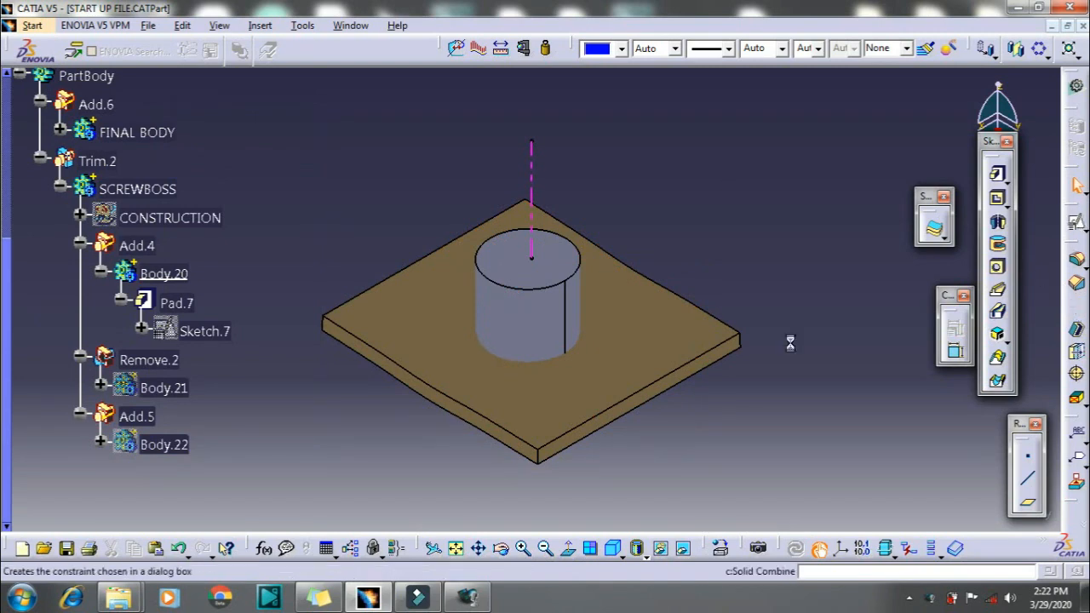
- Draft the boss cylinder's outer face by 1 degree, using its top face as neutral element and Line.2 as pulling direction
left_click(540, 317)
left_click(935, 325)
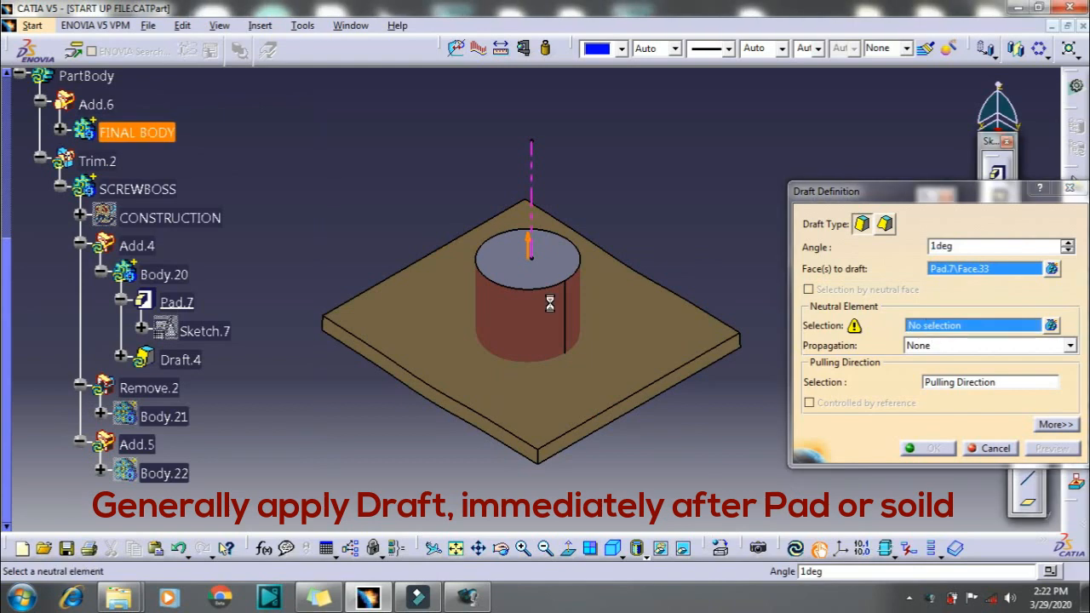
left_click(528, 259)
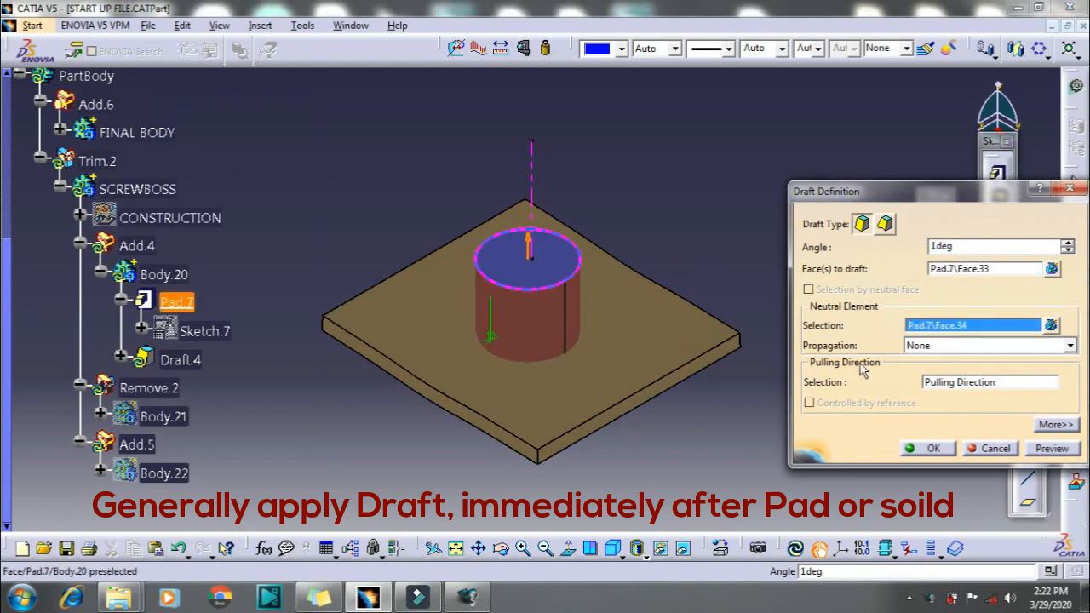
left_click(532, 189)
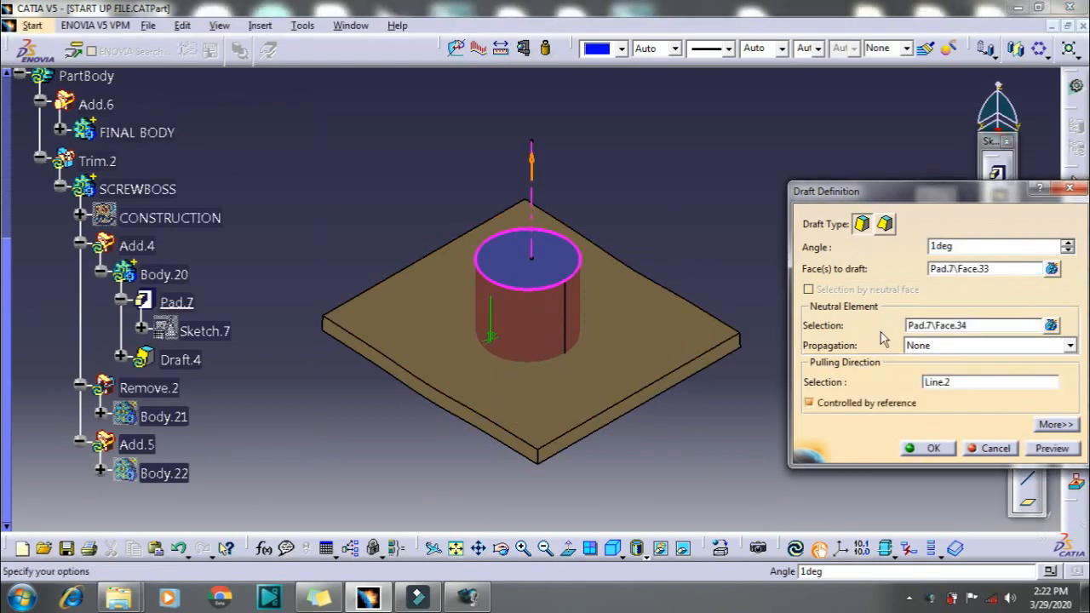
left_click(1054, 449)
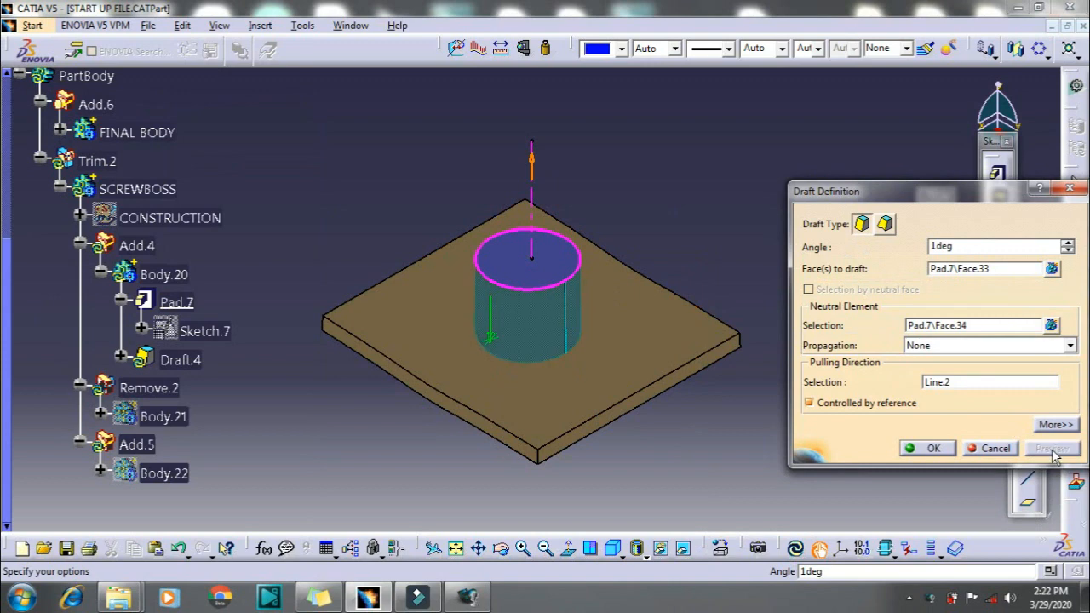
left_click(934, 449)
left_click(320, 393)
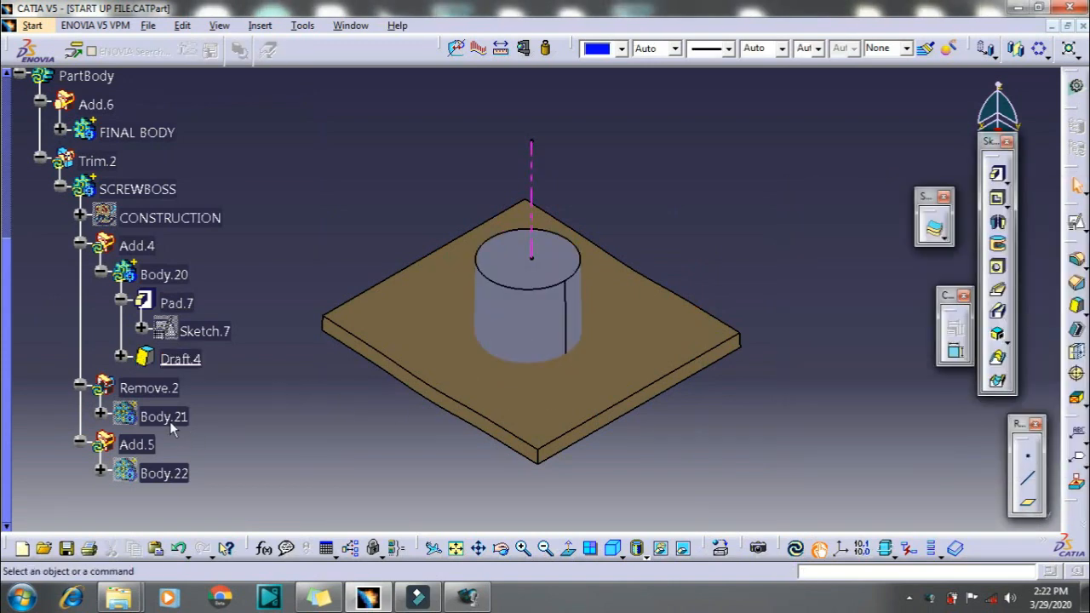
- Hide Body.20, show Body.21 and define Body.21 as the in-work object
right_click(162, 275)
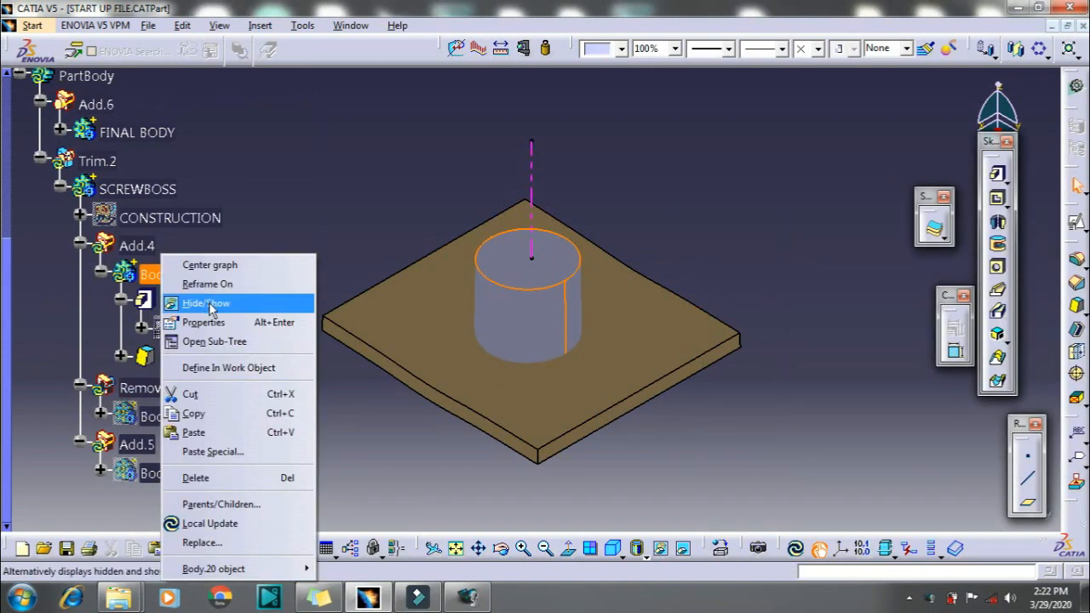
left_click(210, 309)
right_click(166, 417)
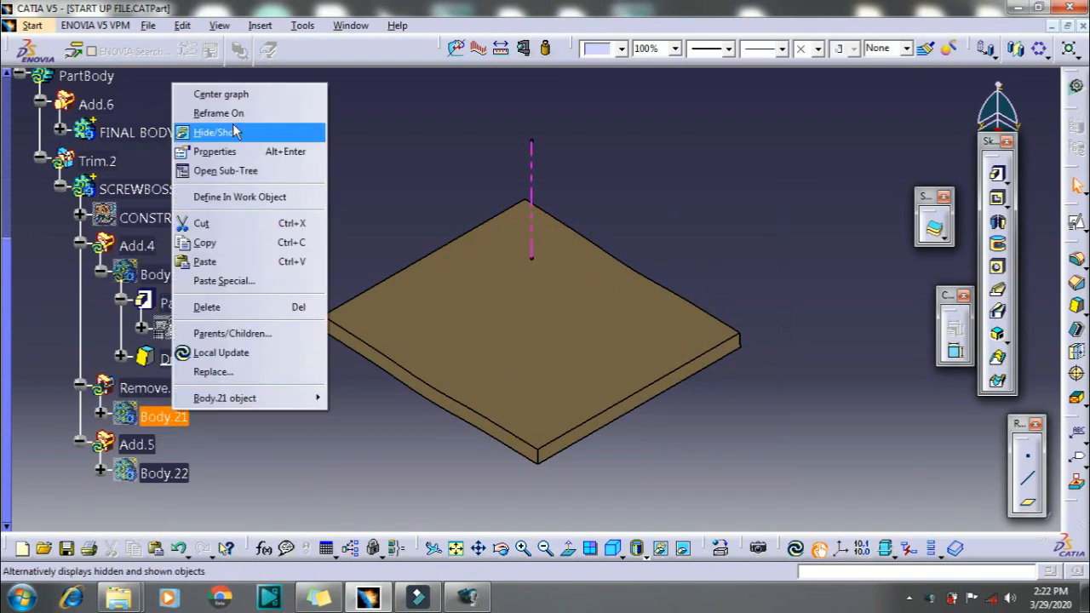
left_click(235, 132)
left_click(101, 413)
right_click(163, 410)
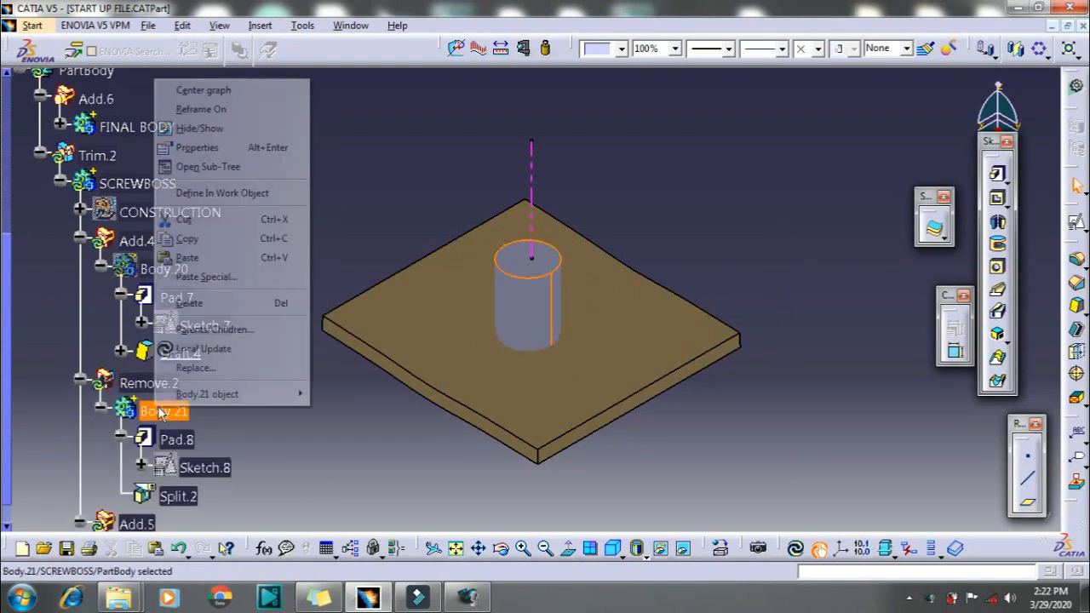
left_click(256, 129)
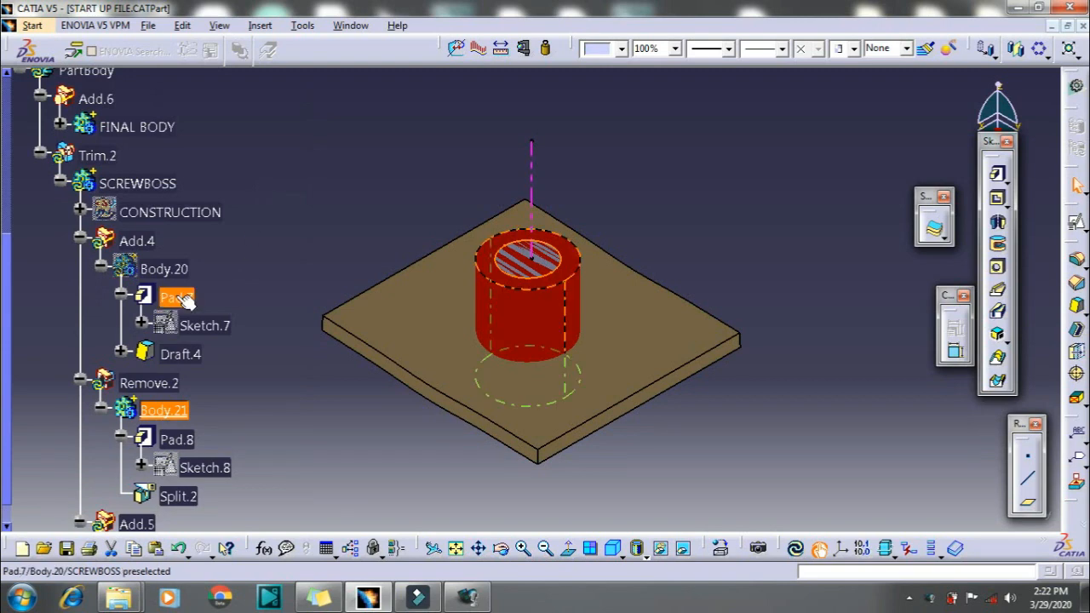
- Hide the Add.4 result and define Pad.8 in Body.21 as the in-work object
left_click(167, 267)
right_click(154, 264)
left_click(140, 242)
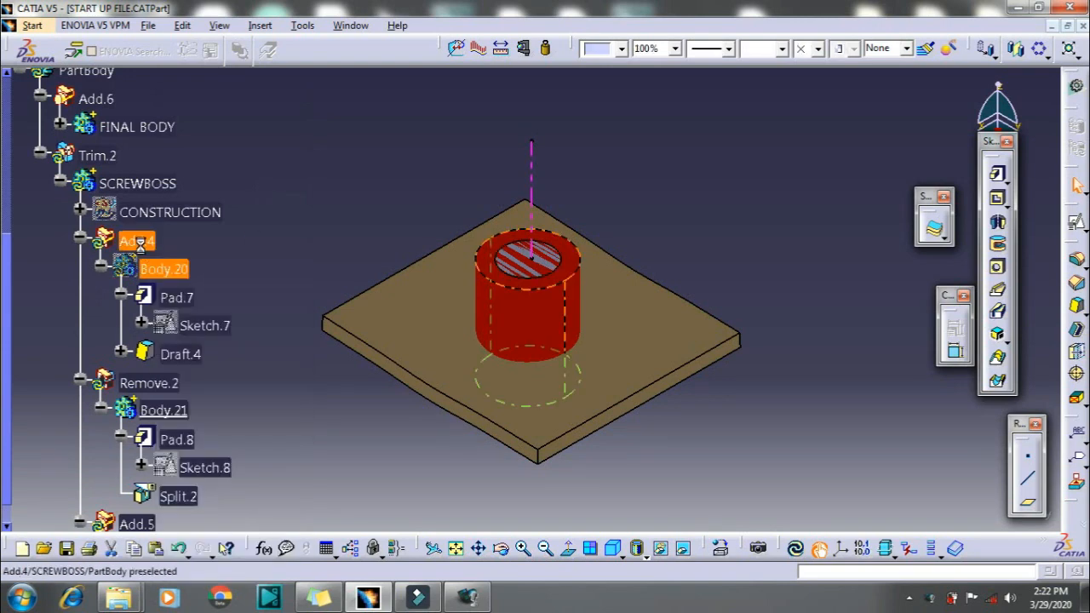
right_click(139, 244)
left_click(198, 299)
scroll(349, 416, "down", 5)
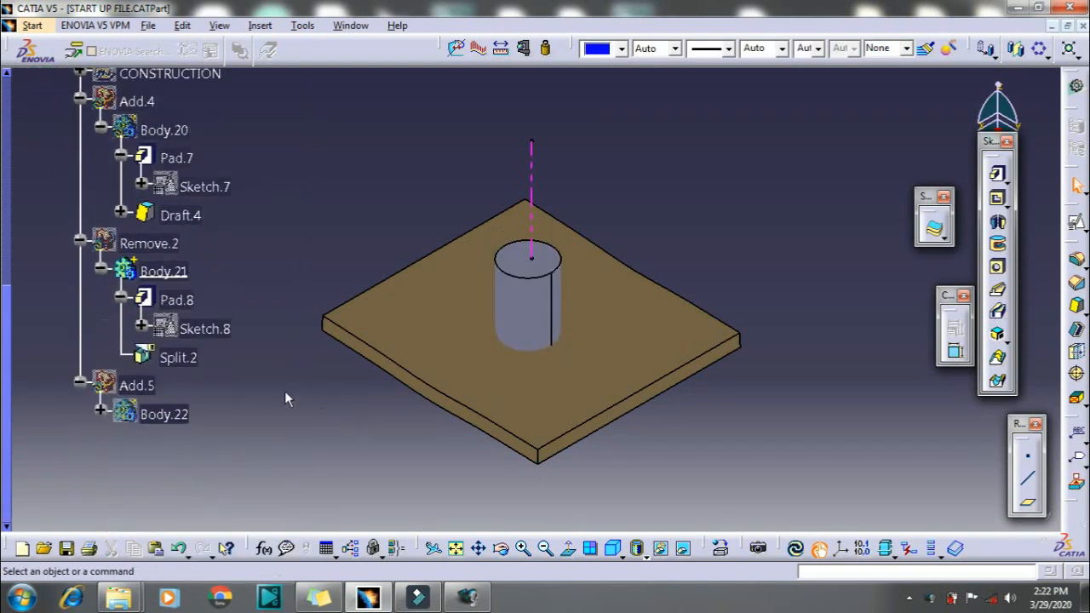
right_click(177, 298)
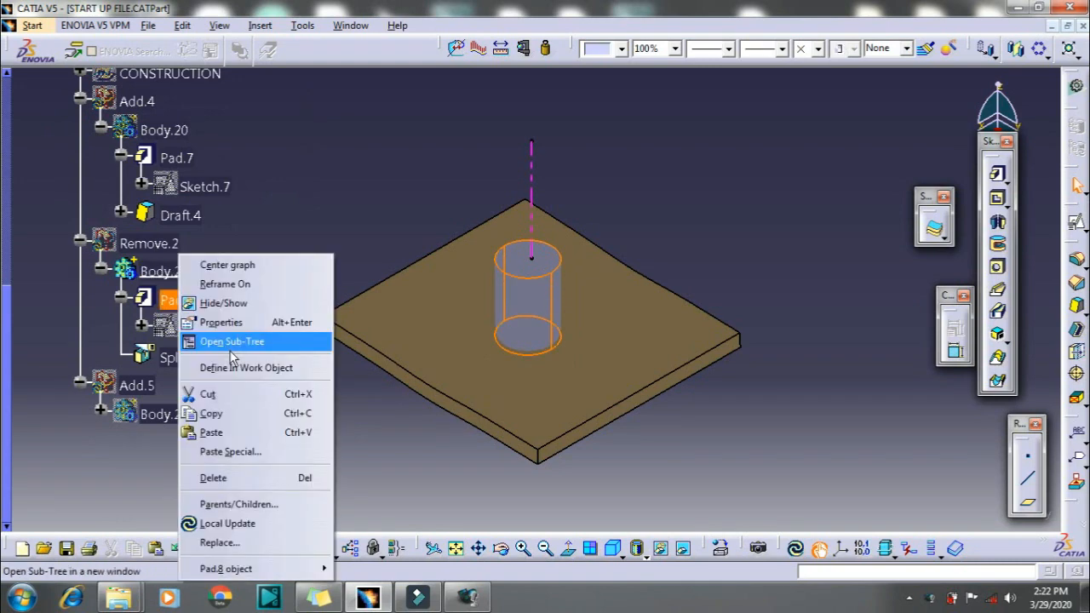
left_click(268, 365)
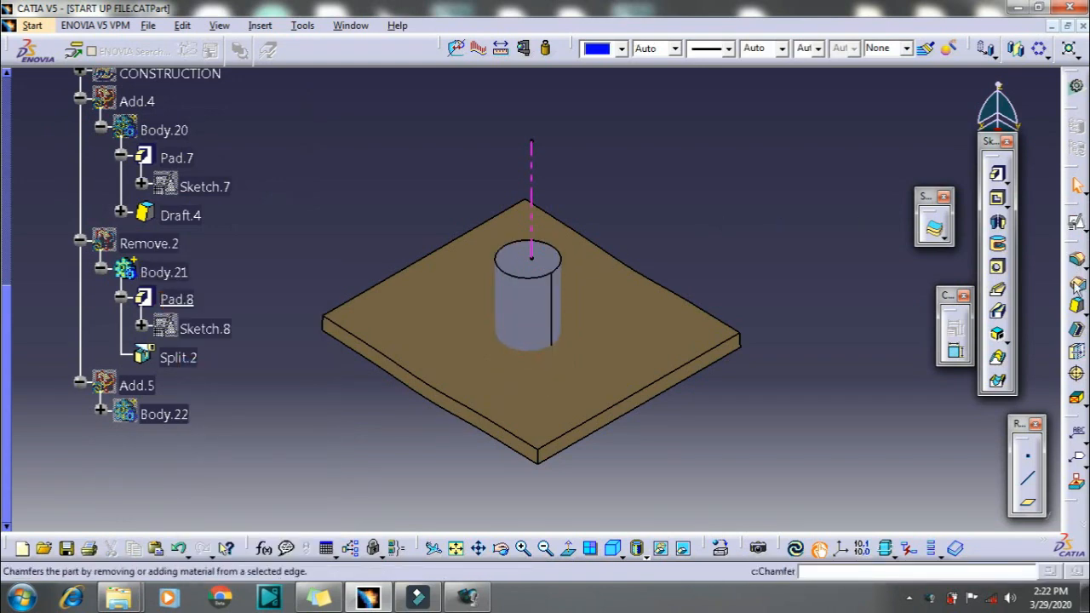
left_click(1078, 311)
left_click(529, 257)
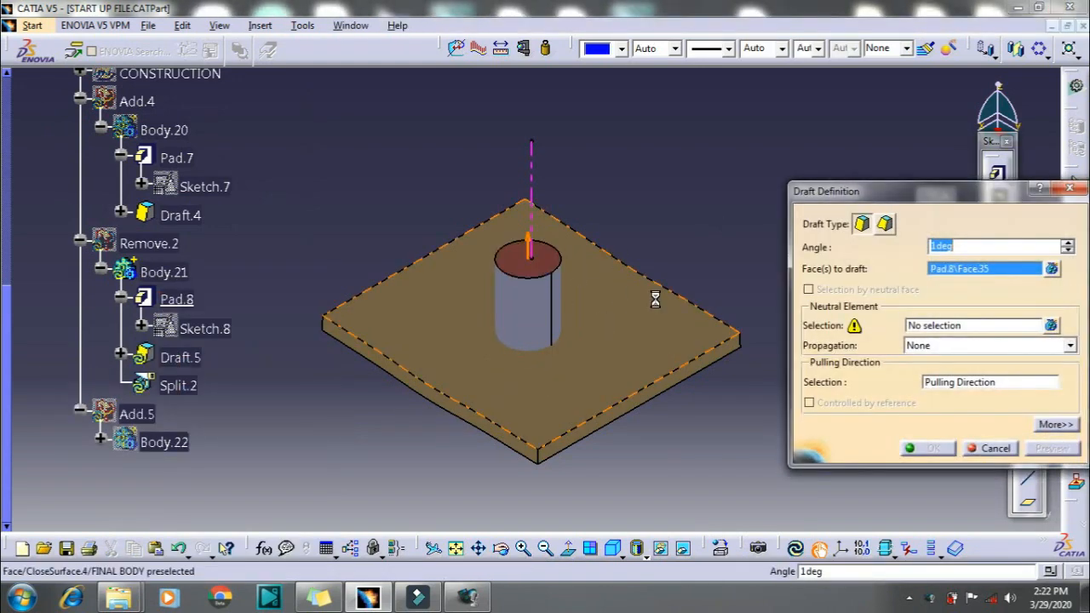
left_click(993, 448)
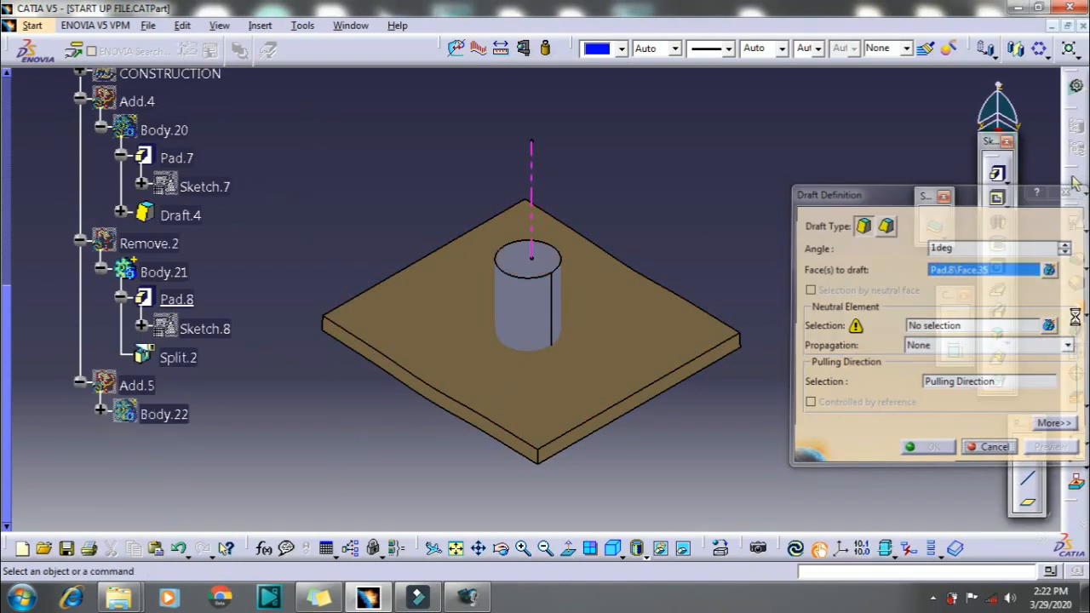
- Draft the bore cylinder's side face by 1 degree from its top face along Line.2, with the pulling direction reversed
left_click(1077, 310)
left_click(528, 304)
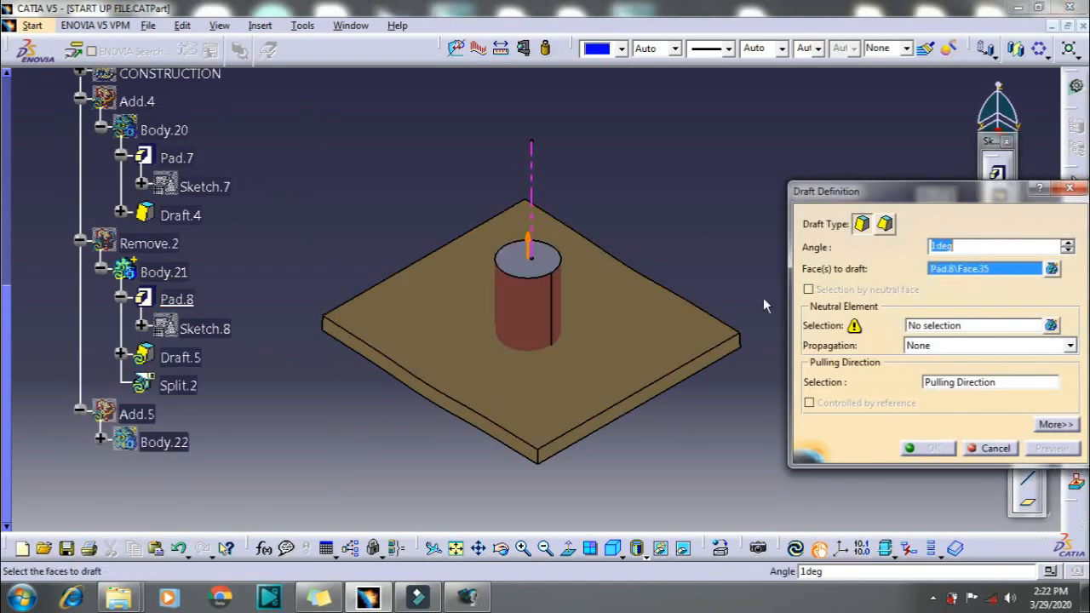
left_click(919, 331)
left_click(554, 271)
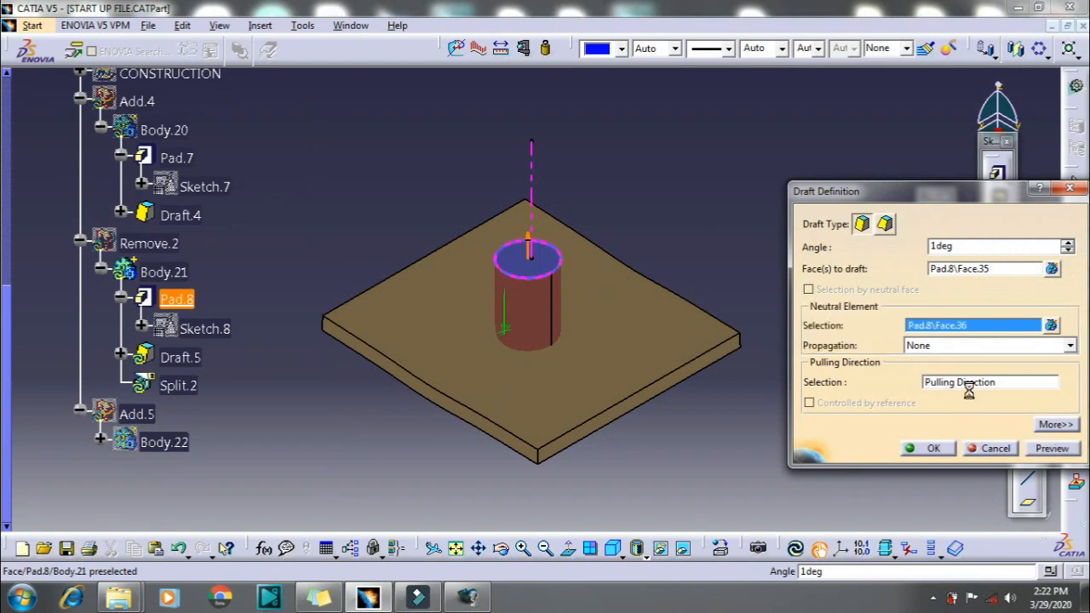
left_click(972, 384)
left_click(541, 181)
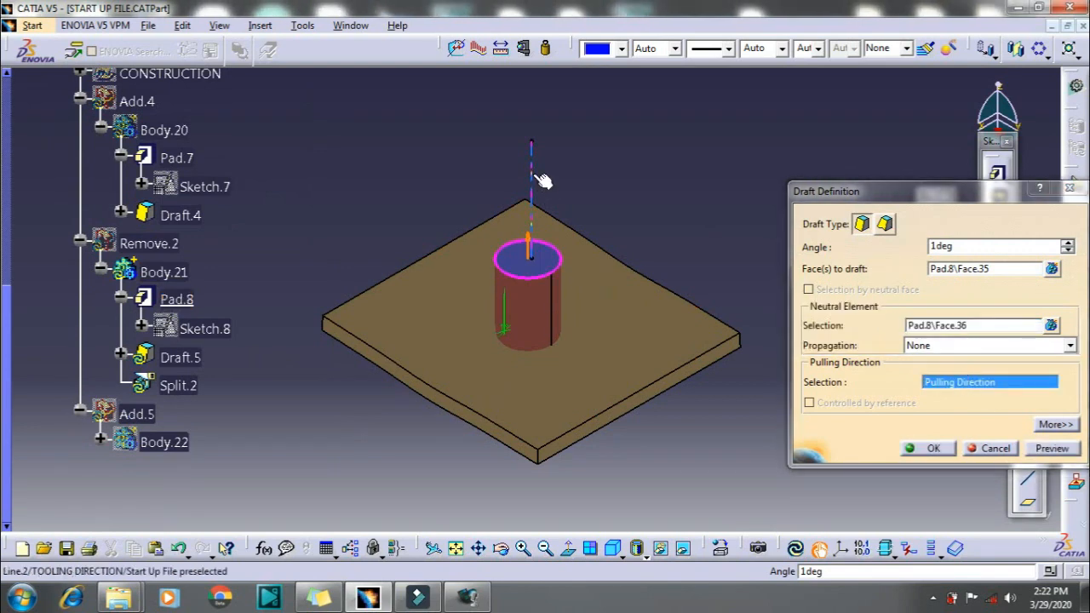
left_click(1050, 449)
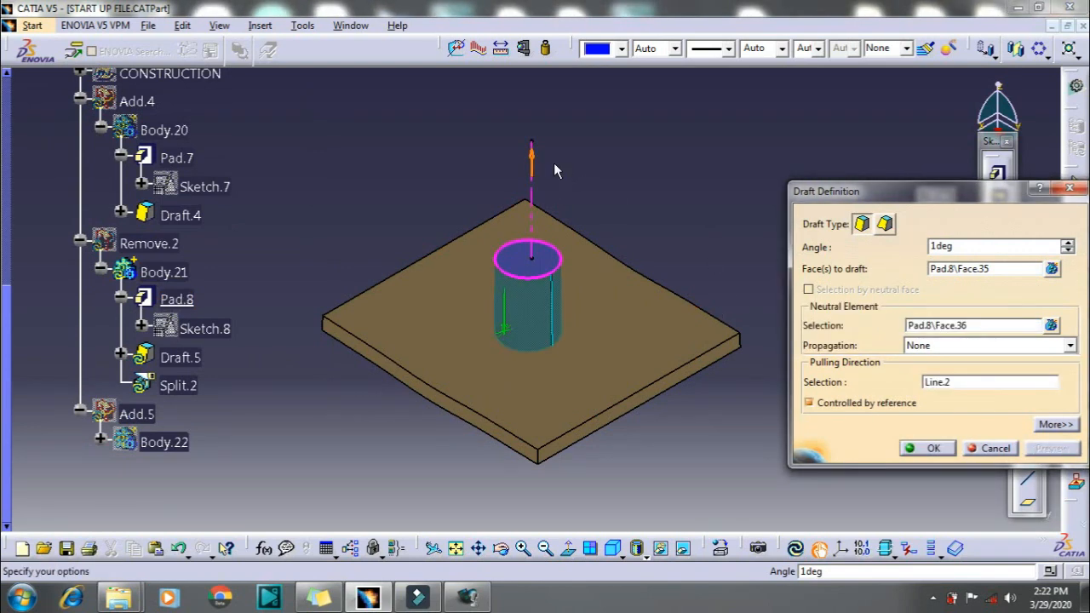
left_click(532, 162)
left_click(1052, 449)
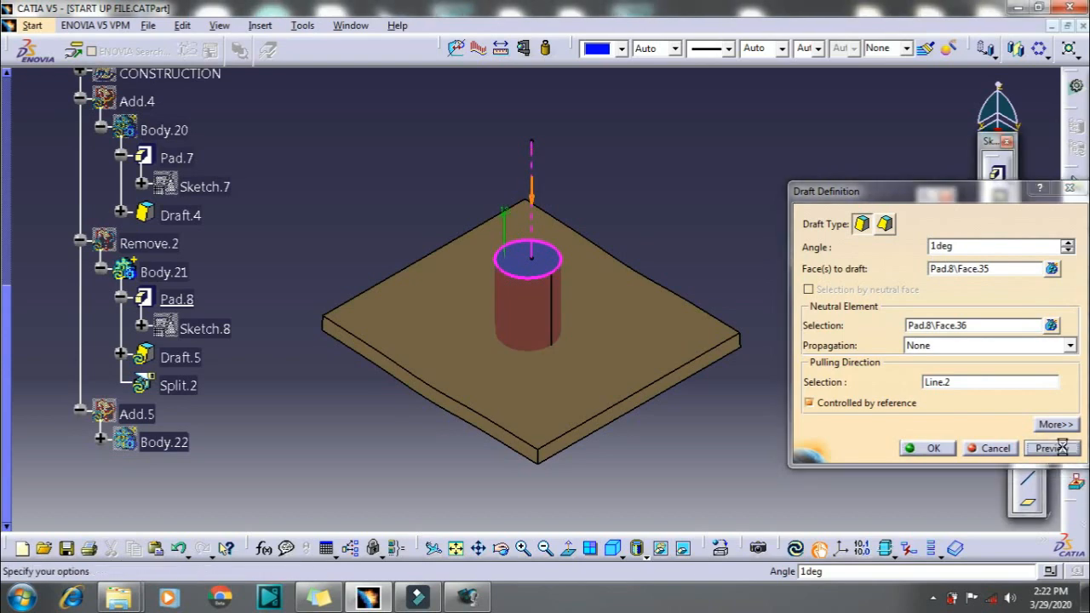
left_click(932, 448)
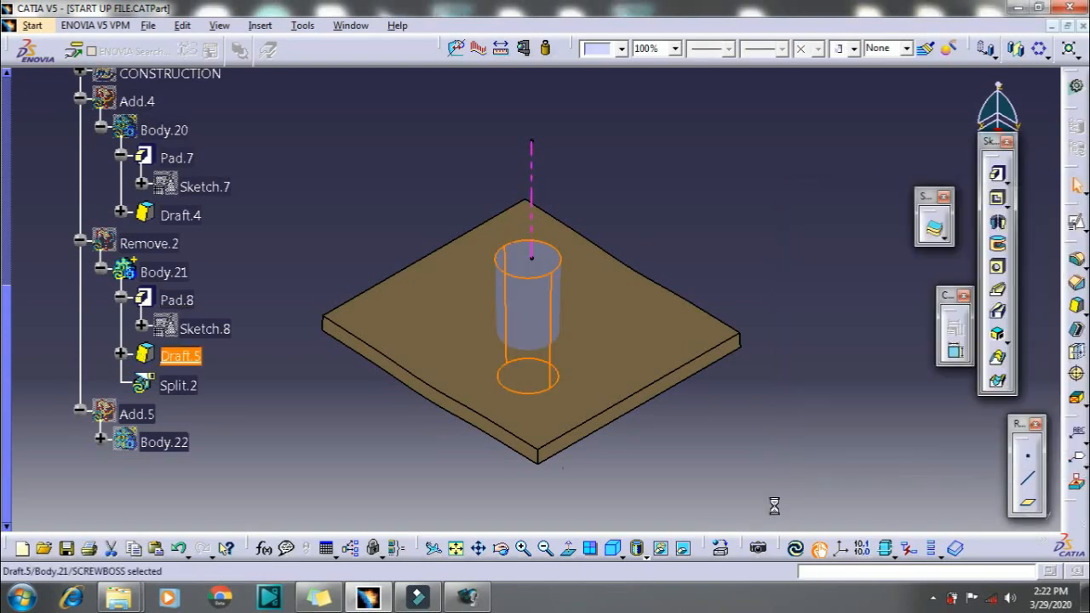
- Show Remove.2, define it as the in-work object and update it locally
scroll(153, 413, "down", 1)
right_click(151, 196)
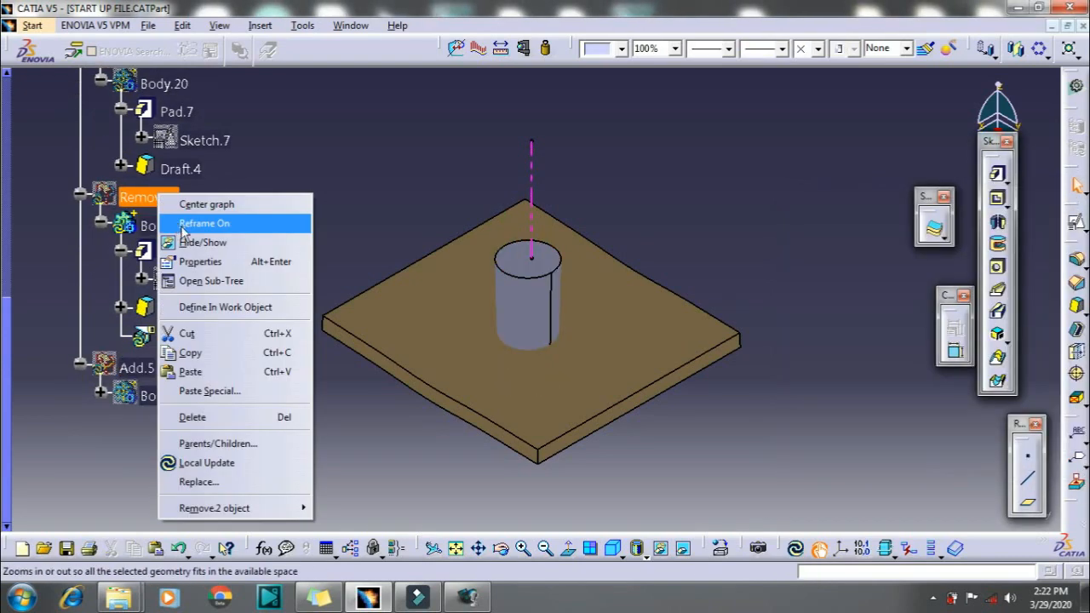
left_click(183, 241)
right_click(183, 200)
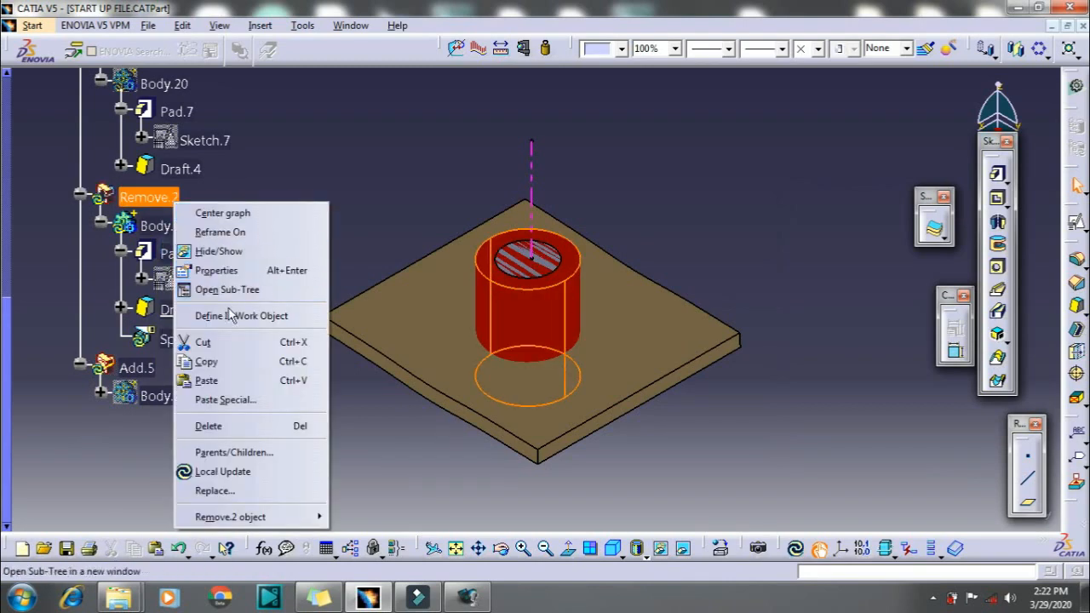
left_click(213, 249)
right_click(166, 201)
left_click(177, 460)
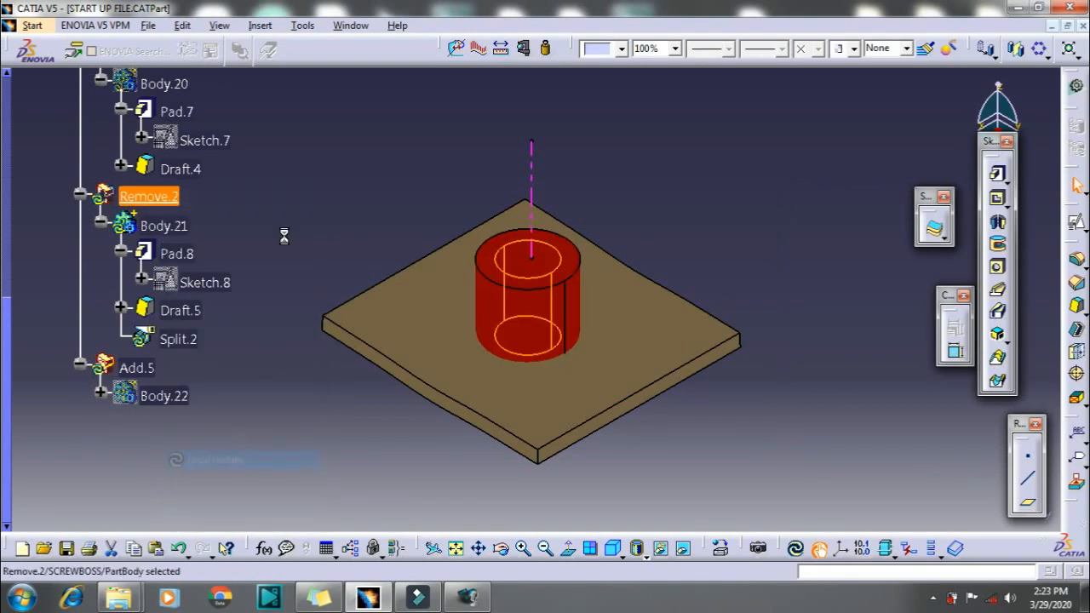
- Show Body.22 and hide the Remove.2 result so only the ribs and the plate are displayed
scroll(247, 230, "down", 2)
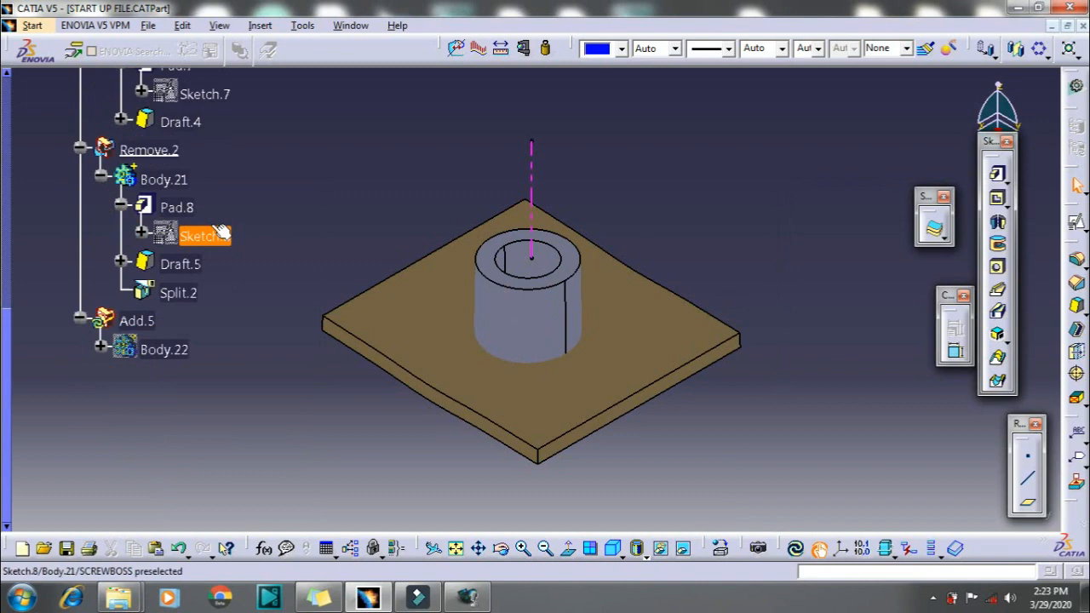
right_click(162, 350)
left_click(205, 70)
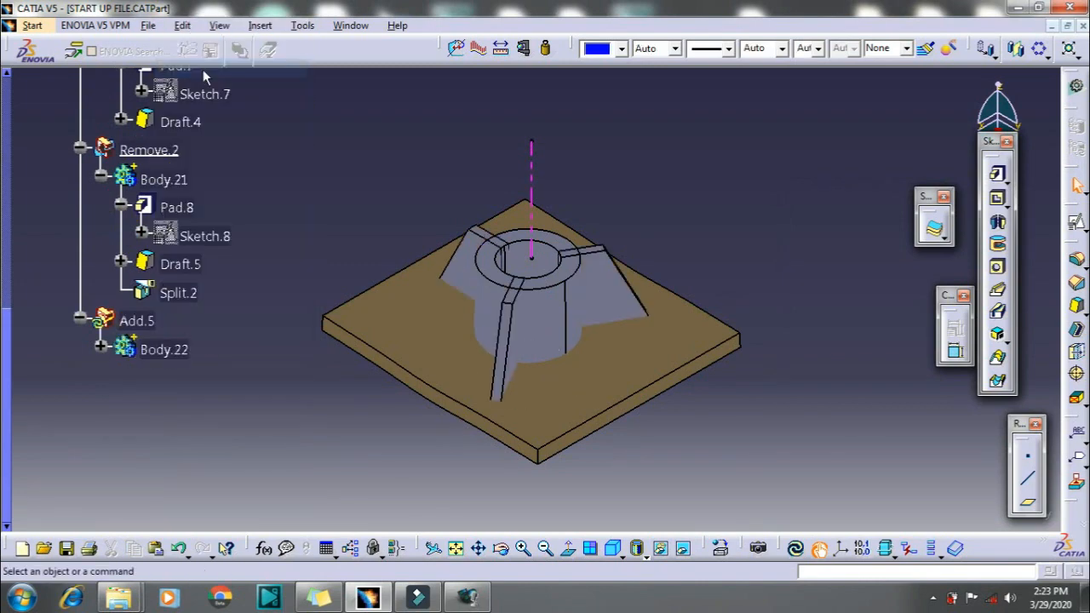
right_click(171, 179)
left_click(214, 205)
scroll(245, 298, "down", 2)
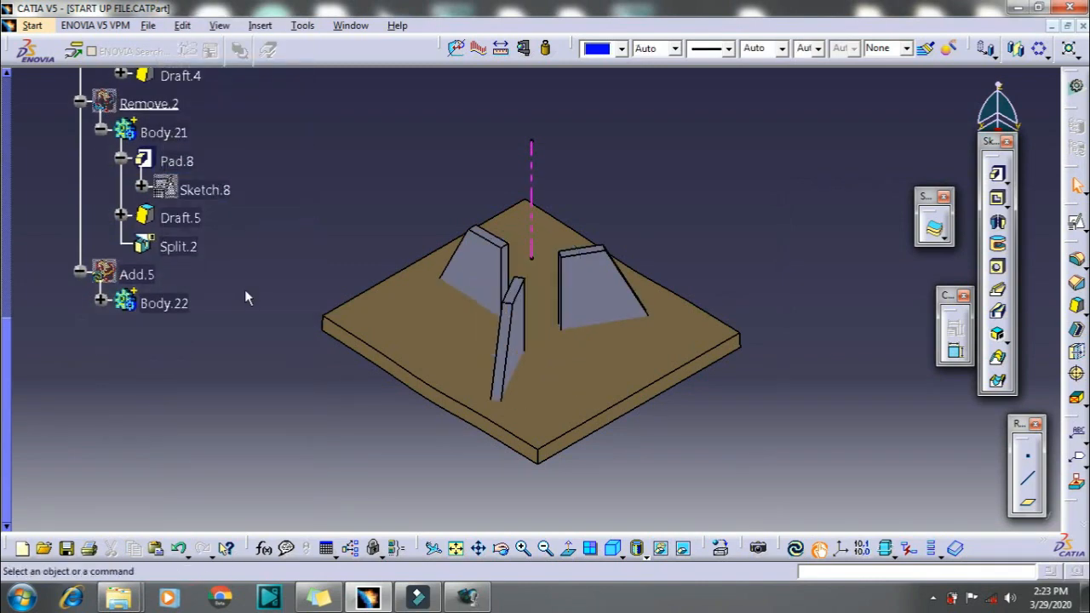
- Expand Body.22 in the specification tree and define the rib's Pad.9 as the in-work object
left_click(101, 299)
right_click(179, 333)
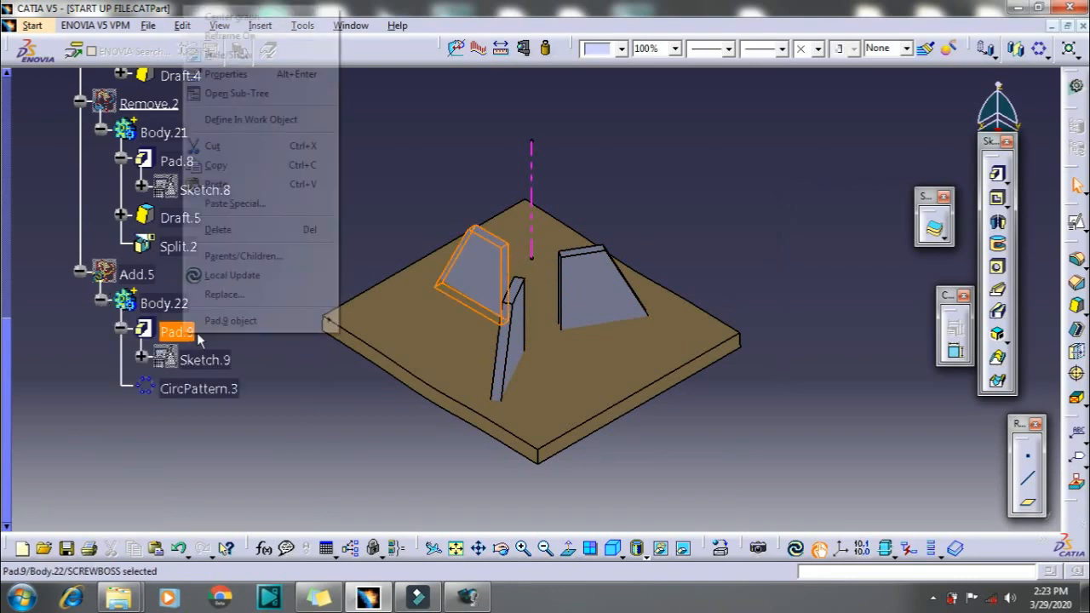
left_click(253, 120)
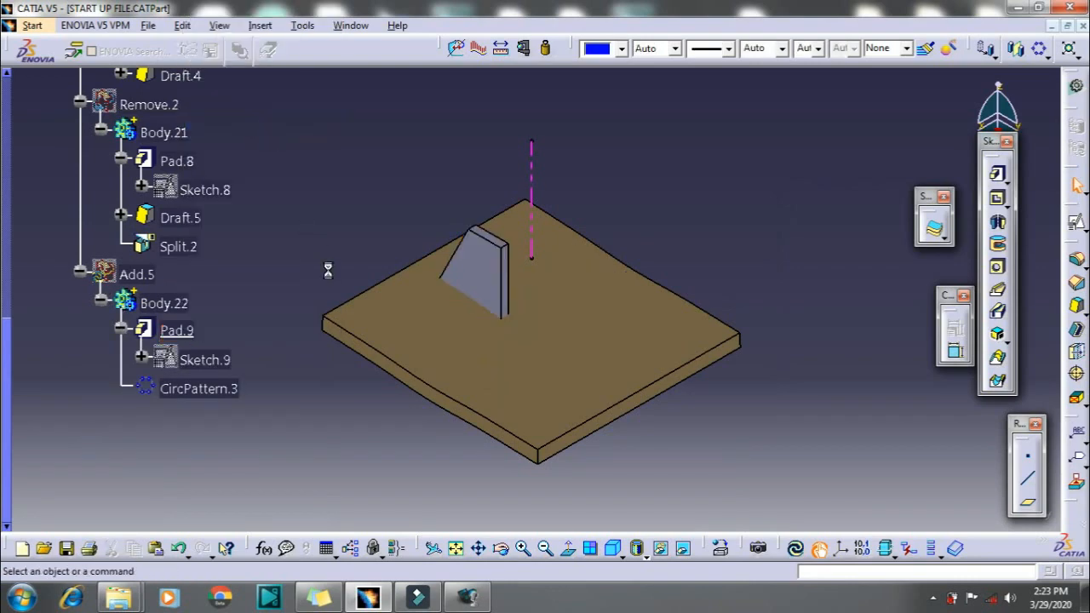
middle_click_drag(395, 417, 809, 277)
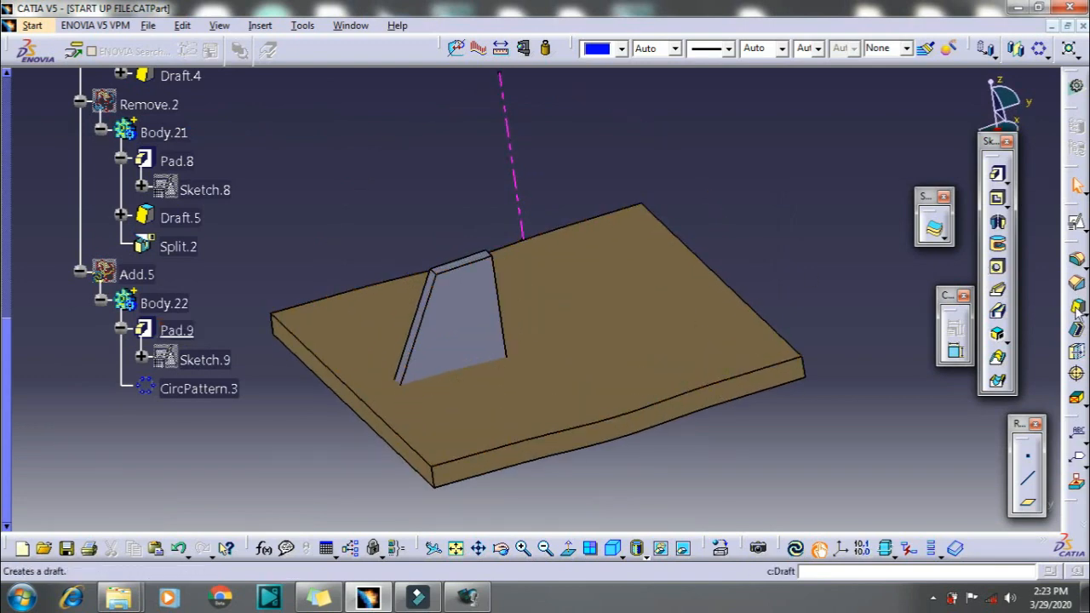
key("Return")
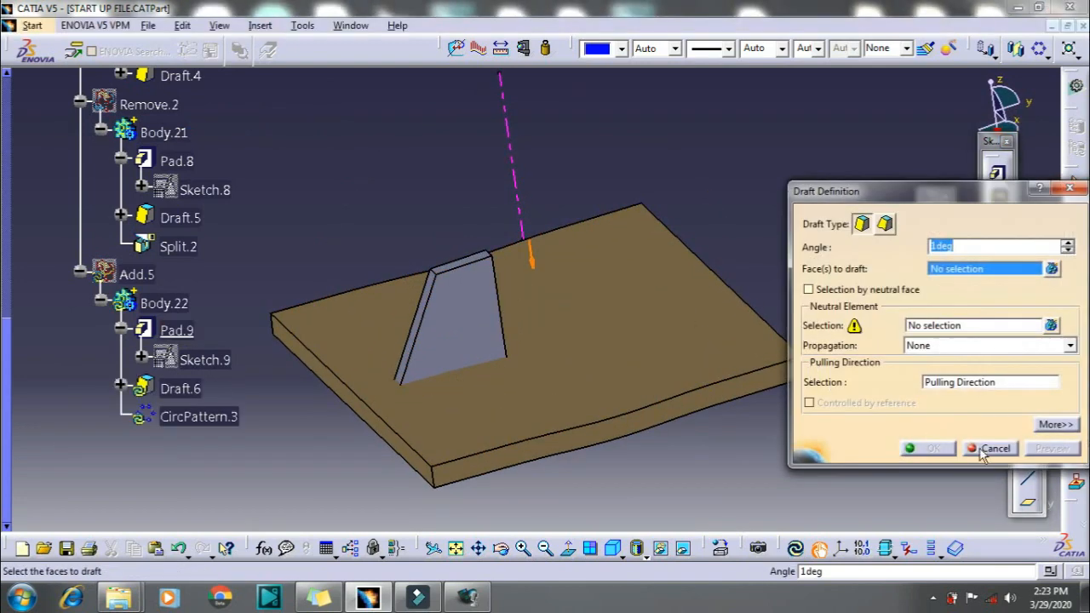
left_click(990, 449)
- Expand and show the CONSTRUCTION geometrical set, and show the Extract.20 surface inside it
scroll(241, 267, "up", 5)
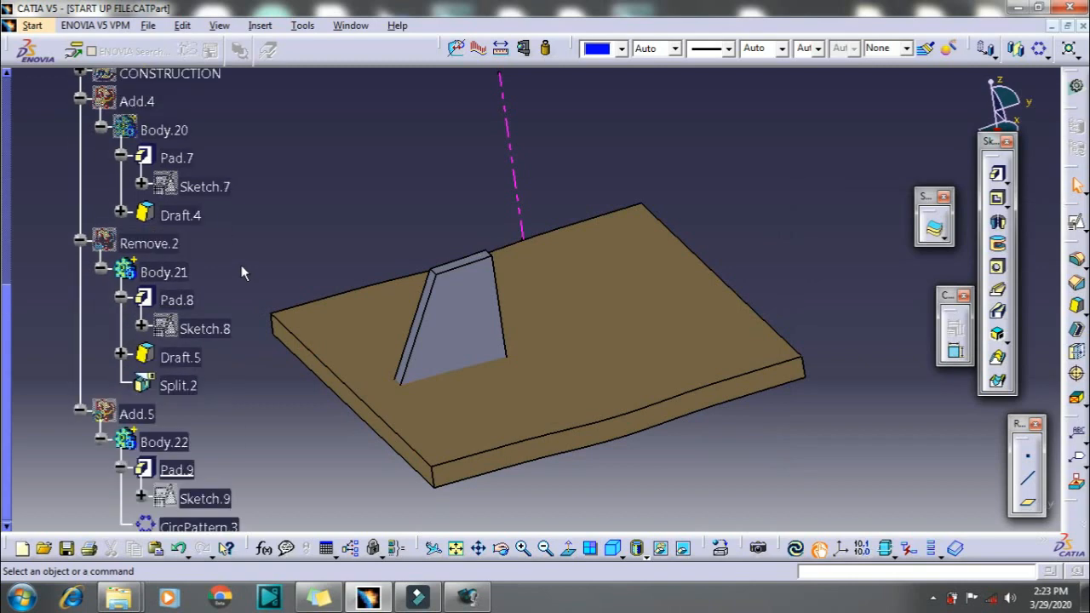
scroll(240, 266, "up", 1)
left_click(80, 212)
right_click(158, 211)
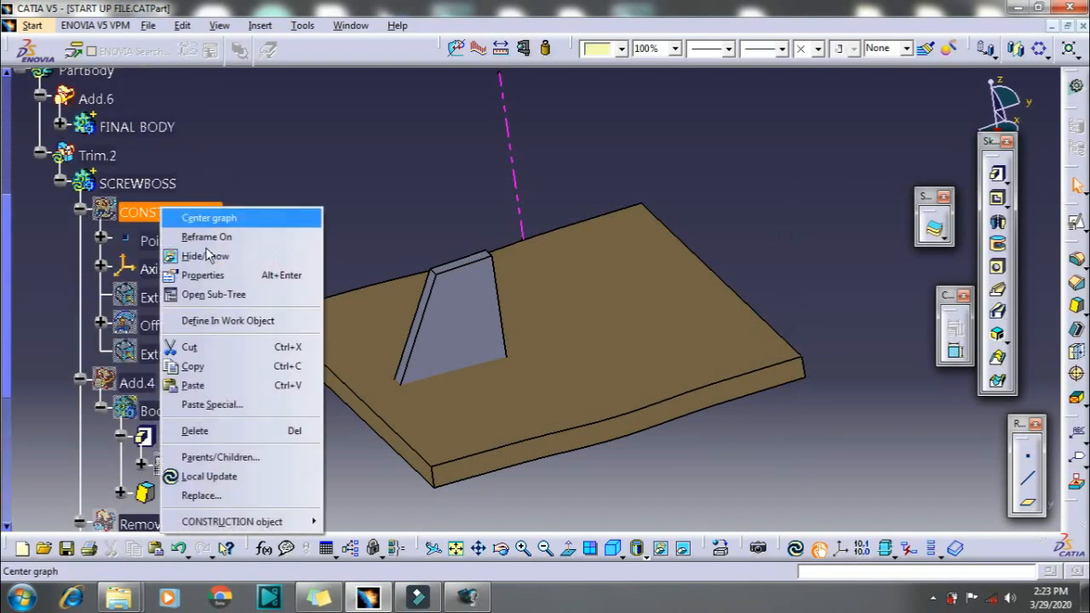
left_click(226, 257)
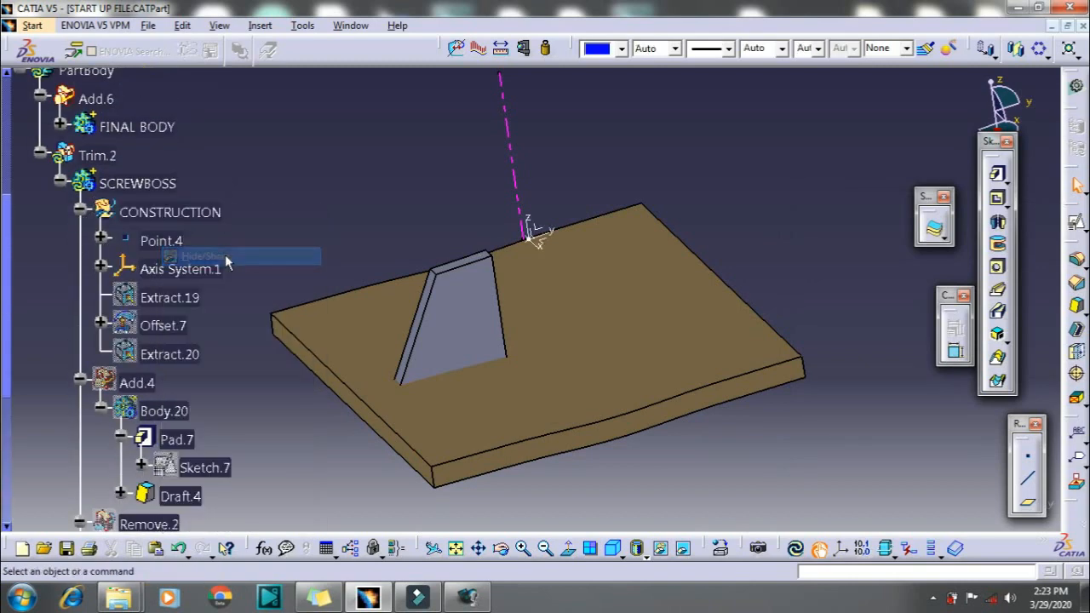
right_click(170, 354)
left_click(244, 76)
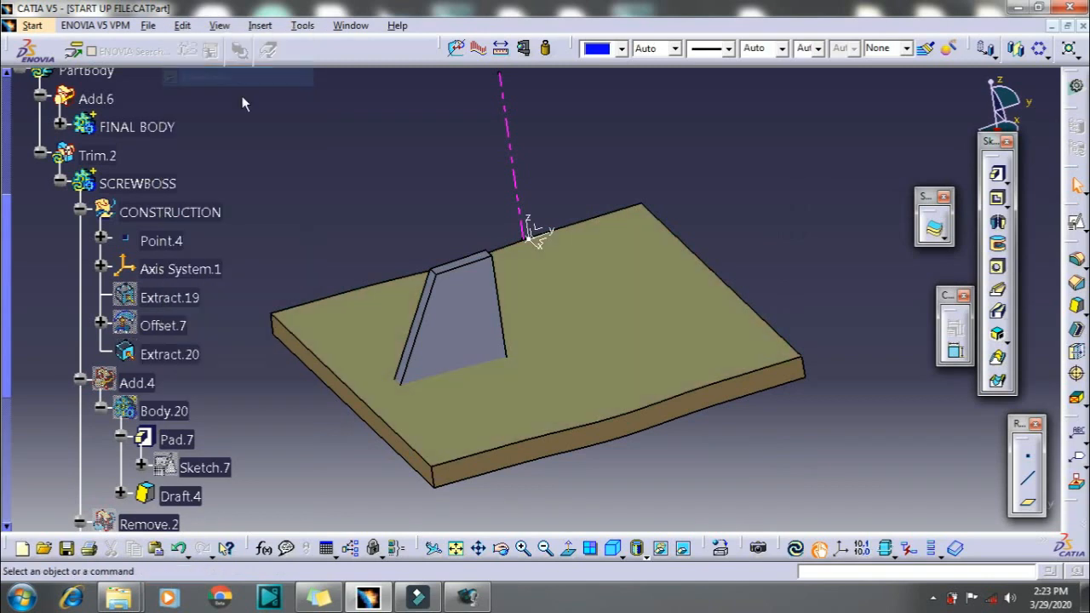
- Start a draft on the rib's pad with a 1-degree angle and select both of its broad side faces to draft
left_click(186, 350)
scroll(263, 321, "down", 6)
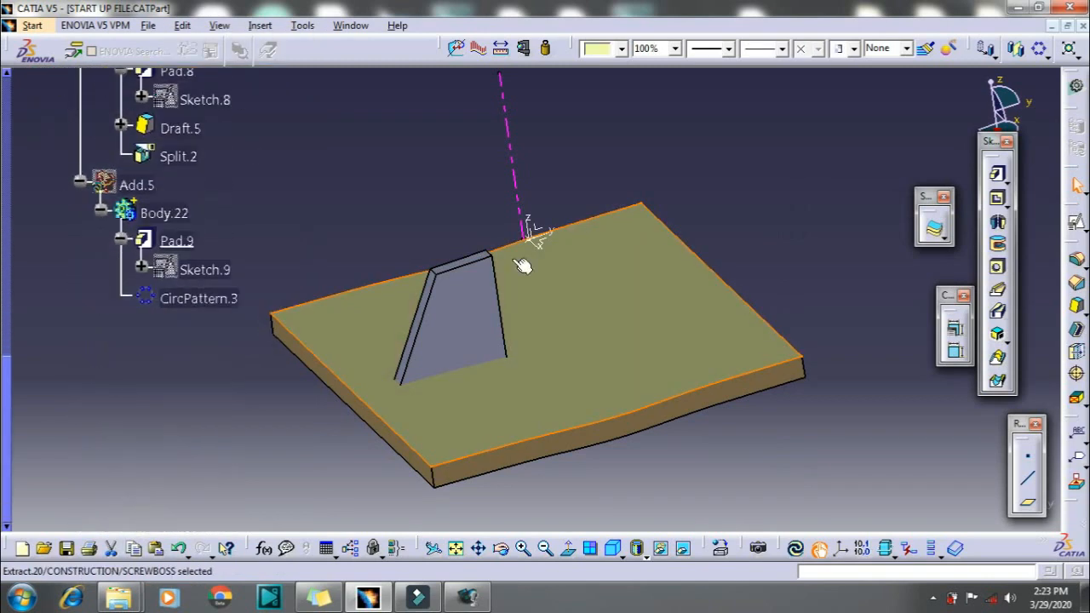
left_click(879, 253)
left_click(955, 350)
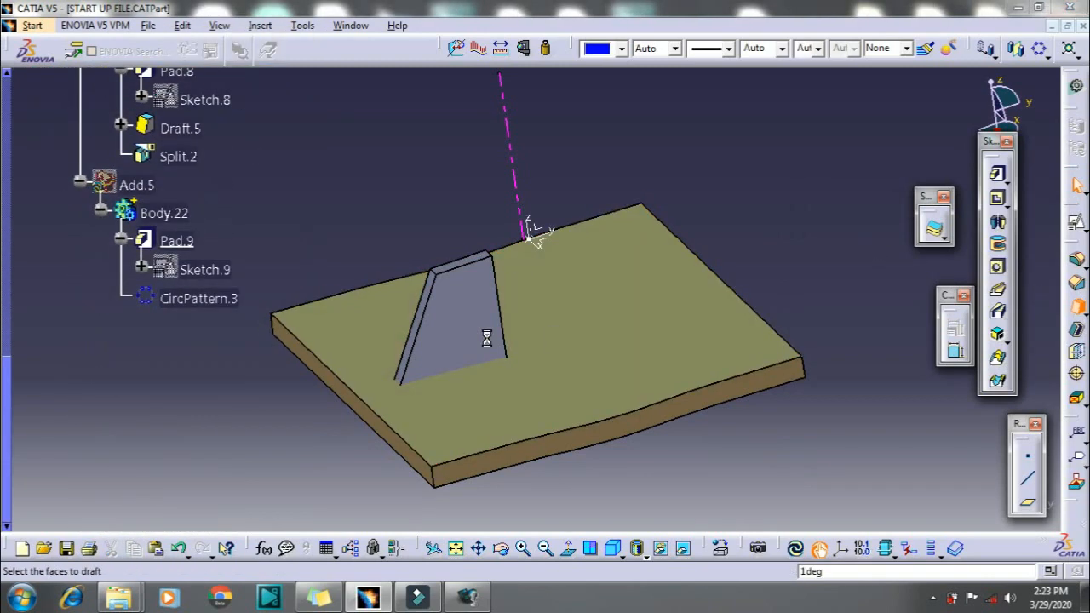
left_click(480, 328)
left_click(1055, 270)
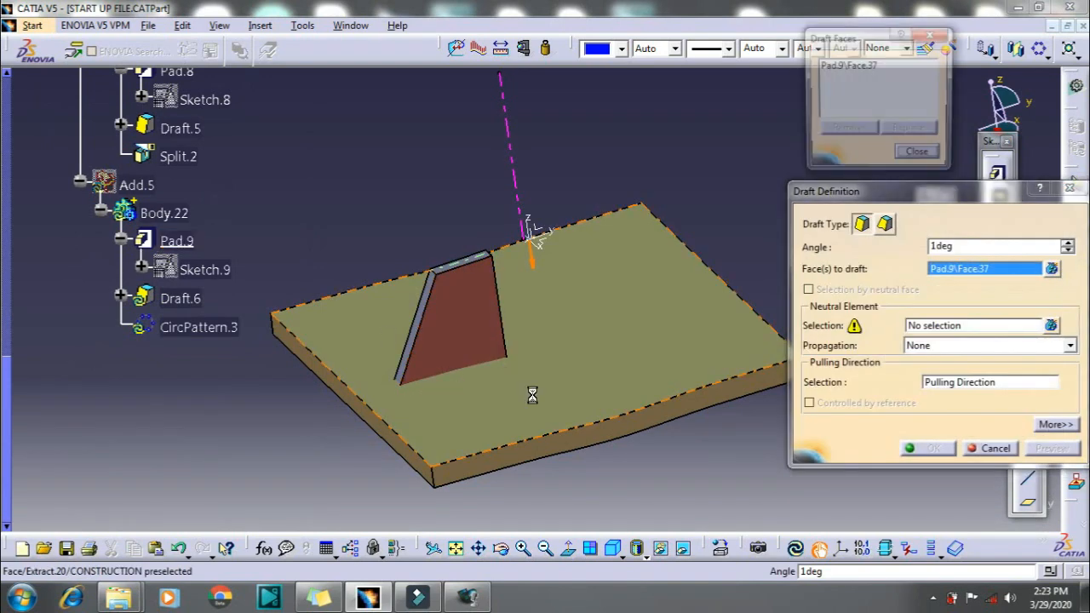
middle_click_drag(494, 399, 596, 378)
left_click(566, 365)
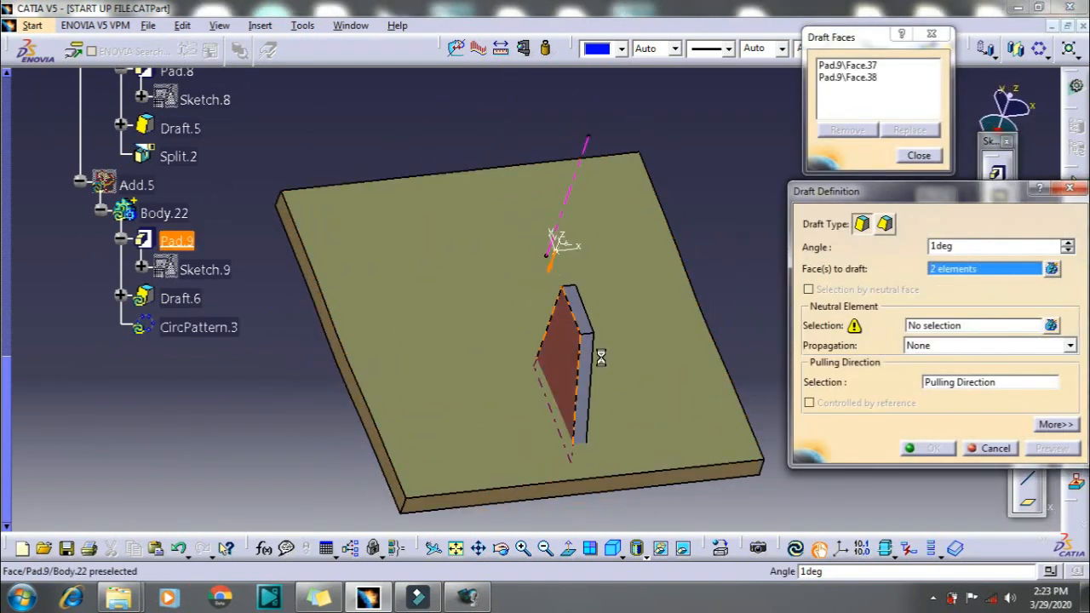
- Set the Extract.20 surface from the CONSTRUCTION set as the draft's neutral element
left_click(946, 328)
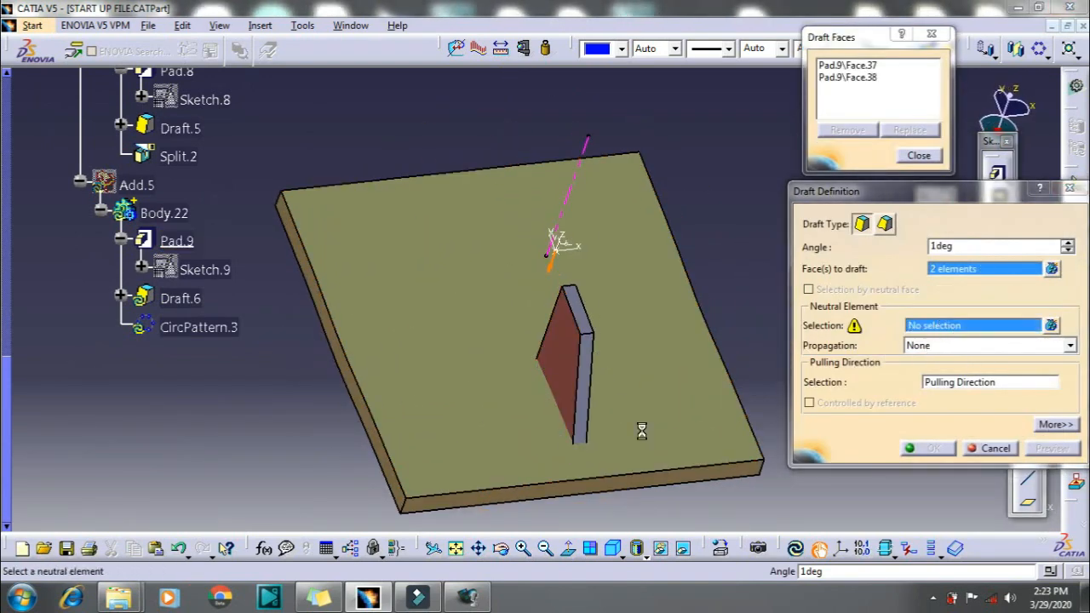
left_click(586, 326)
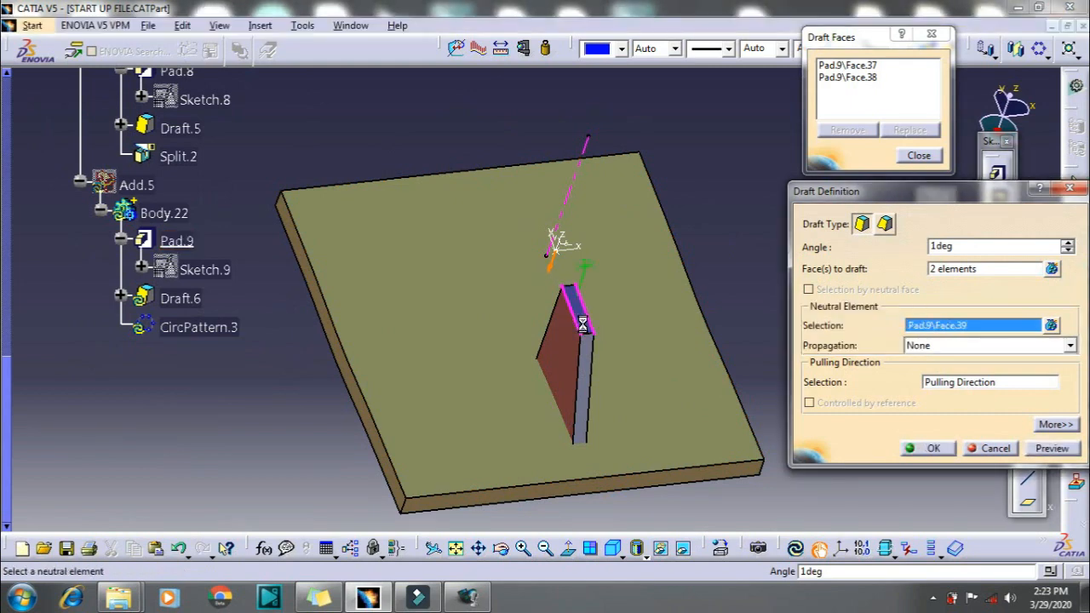
left_click(1053, 326)
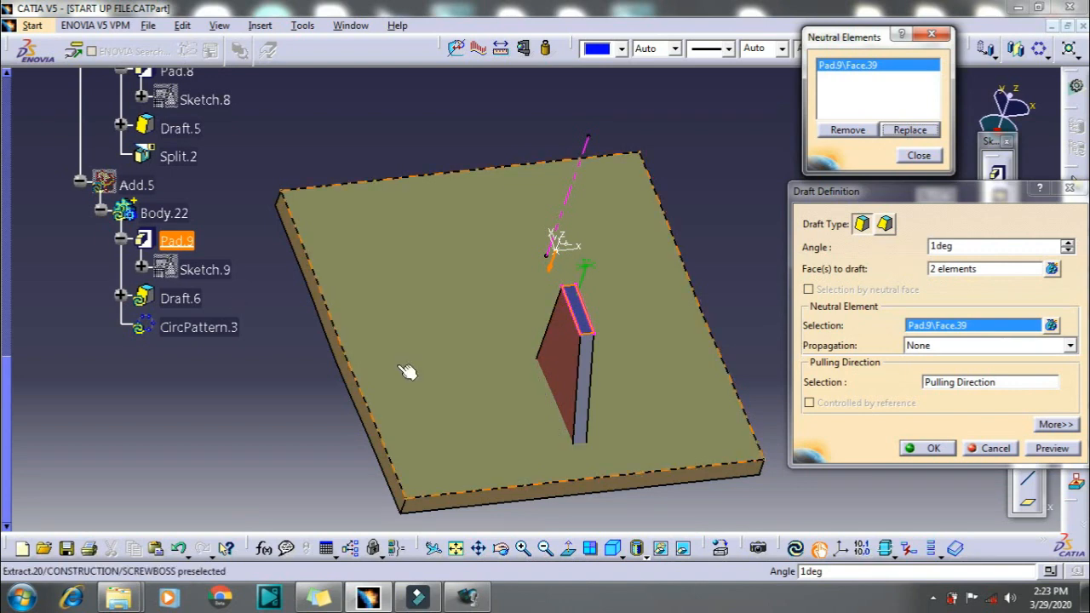
right_click(406, 332)
left_click(426, 340)
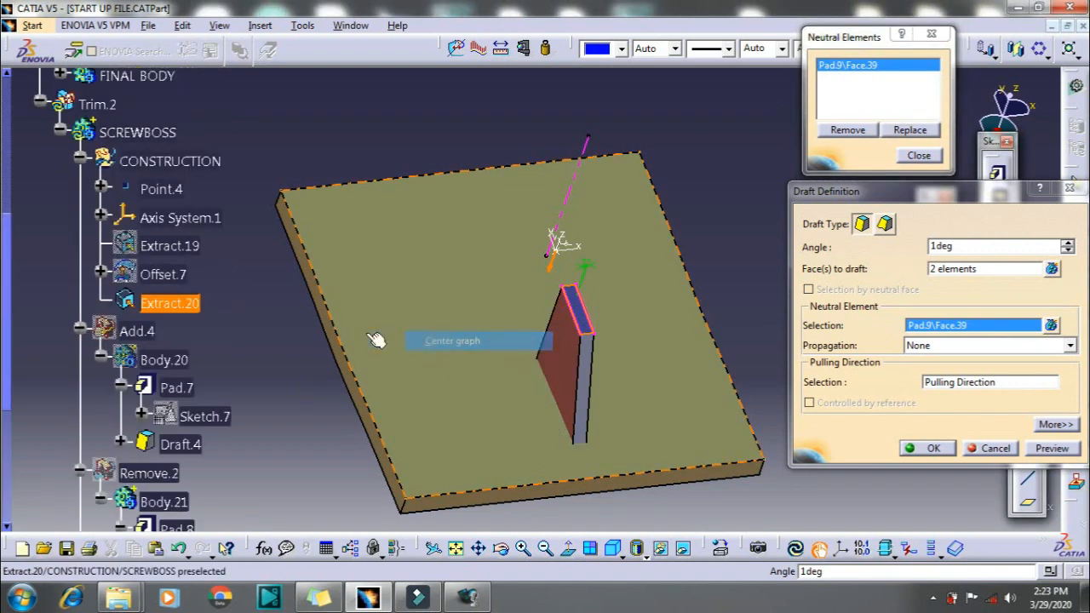
left_click(185, 304)
middle_click_drag(599, 361, 515, 277)
left_click(918, 159)
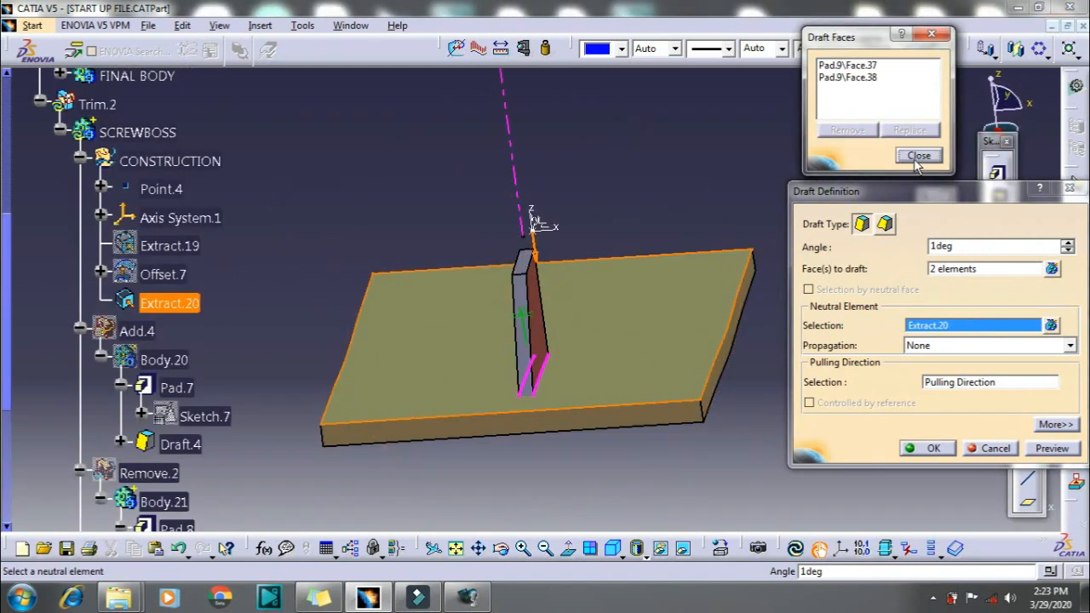
left_click(918, 160)
- Use the boss axis line, Line.2, as the pulling direction, preview the rib draft and create it
middle_click_drag(674, 367, 645, 392)
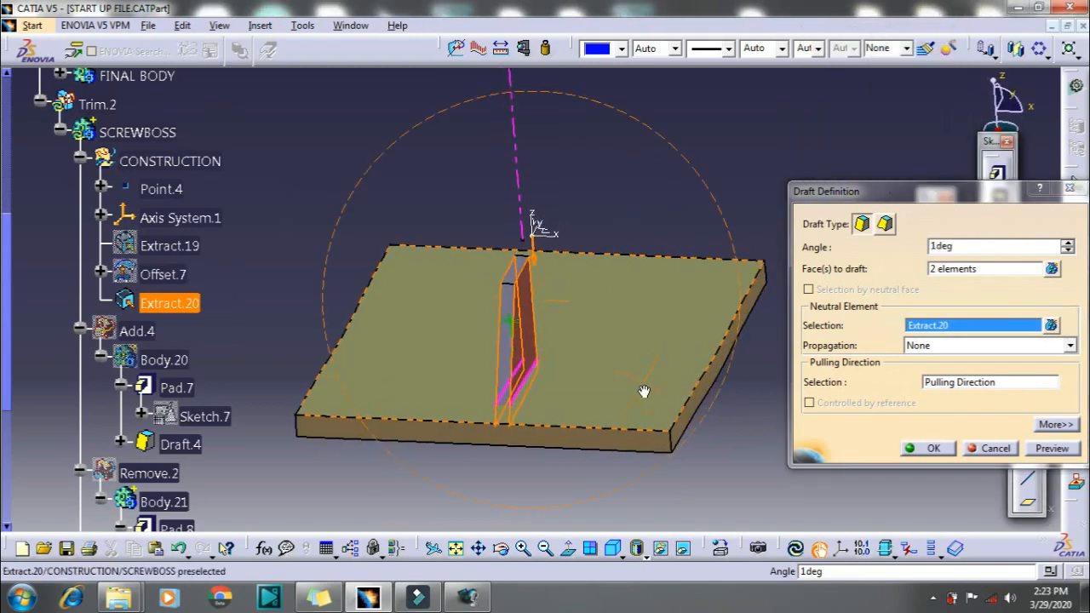
left_click(955, 388)
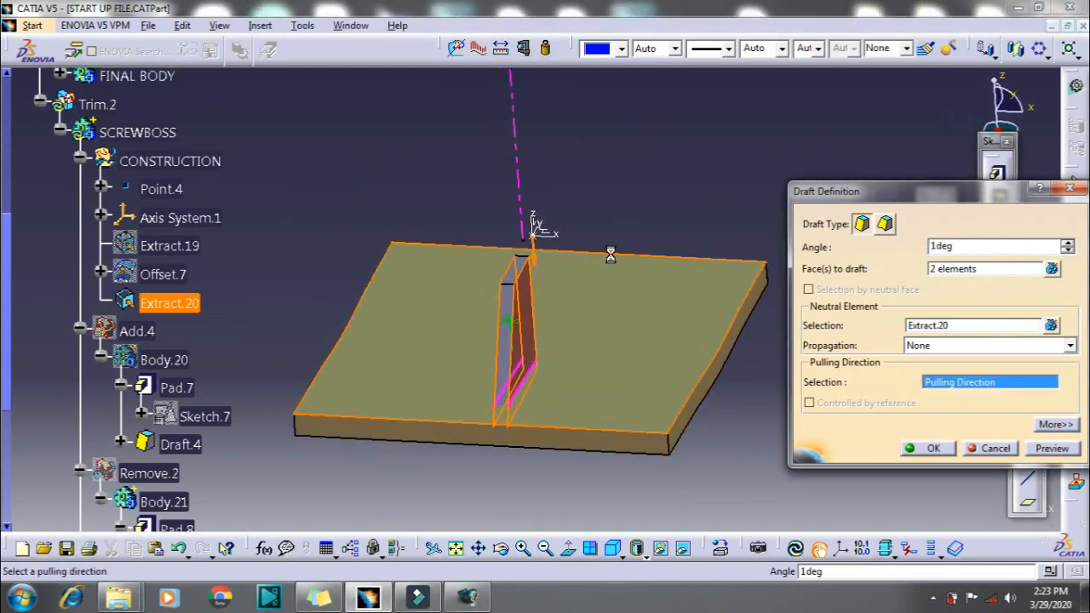
left_click(529, 195)
left_click(1053, 448)
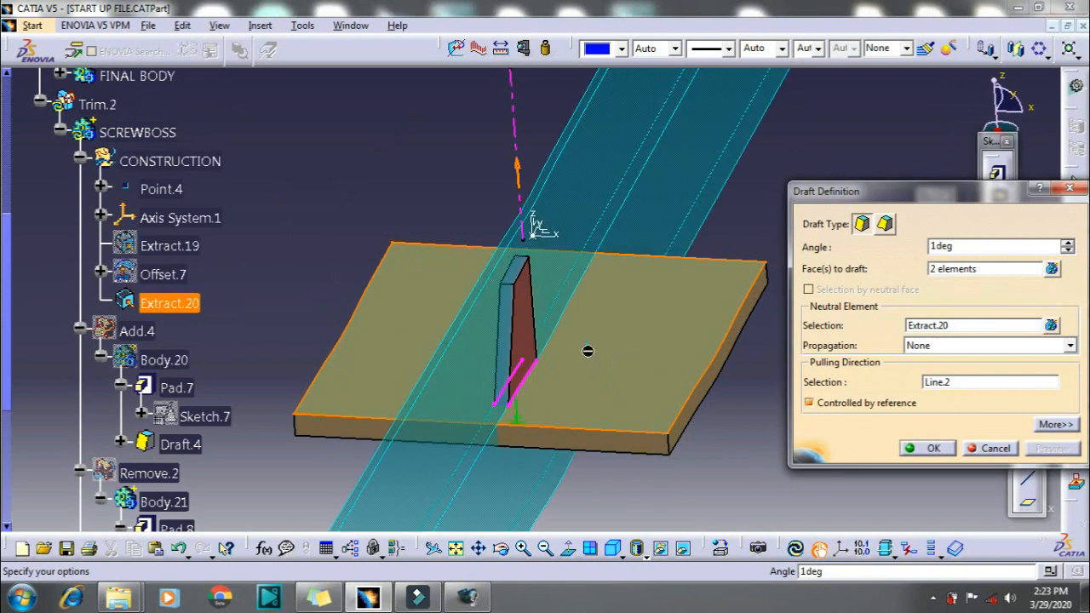
middle_click_drag(798, 426, 798, 384, "ctrl")
left_click(924, 454)
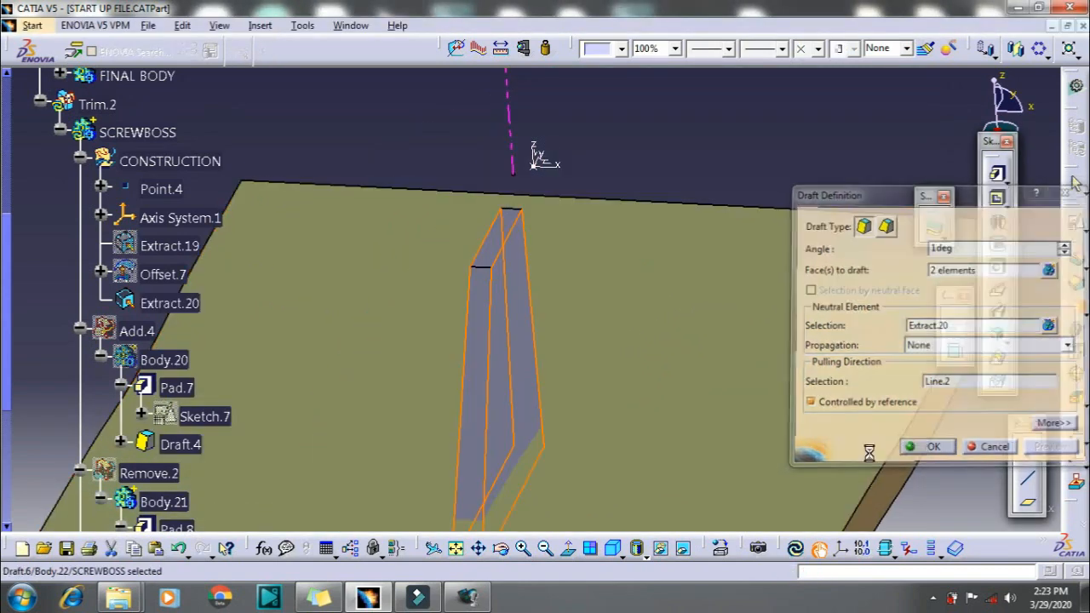
- Measure the distance between the two long top edges of the drafted rib without keeping the measurement
middle_click_drag(620, 311, 619, 383, "ctrl")
scroll(698, 181, "up", 1)
left_click(698, 181)
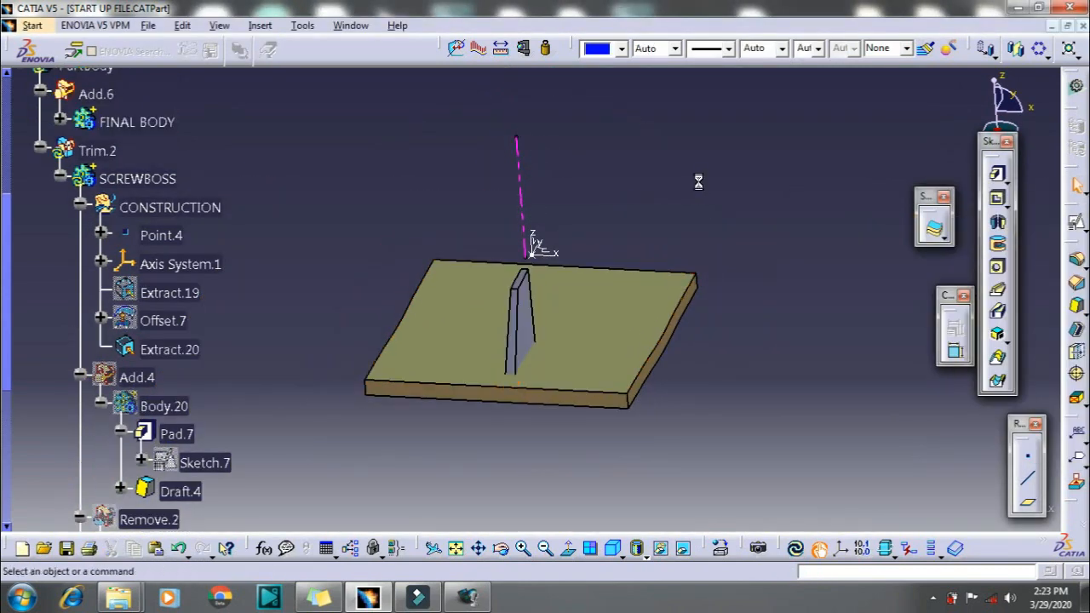
left_click(503, 53)
middle_click_drag(548, 294, 509, 255, "ctrl")
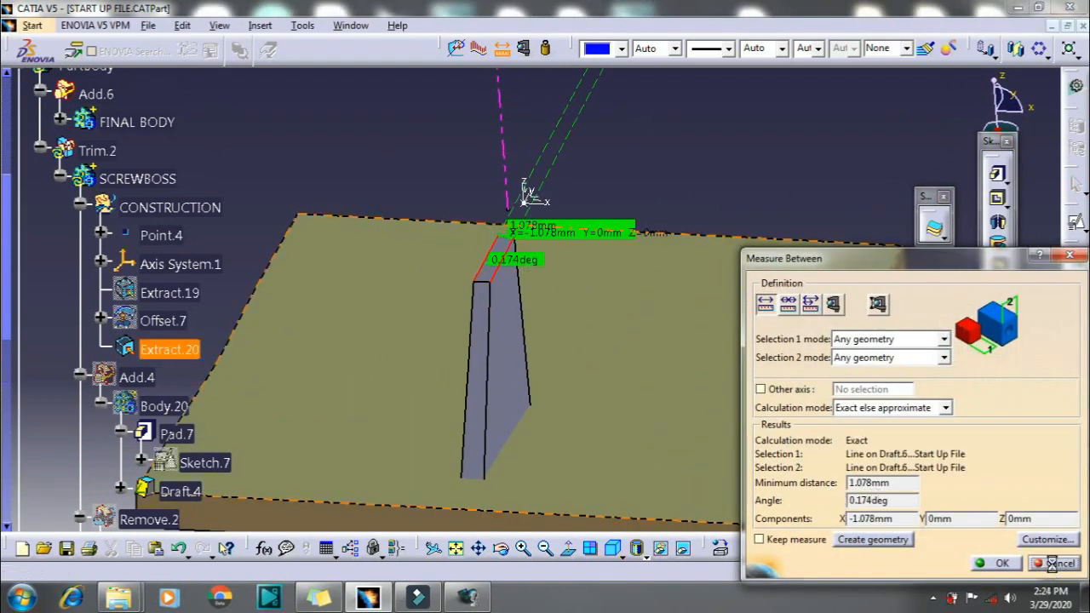
left_click(1053, 564)
middle_click_drag(552, 307, 520, 374, "ctrl")
- Hide the CONSTRUCTION set, show Add.4, and collapse the CONSTRUCTION, Add.4 and Remove.2 branches of the specification tree
left_click(80, 205)
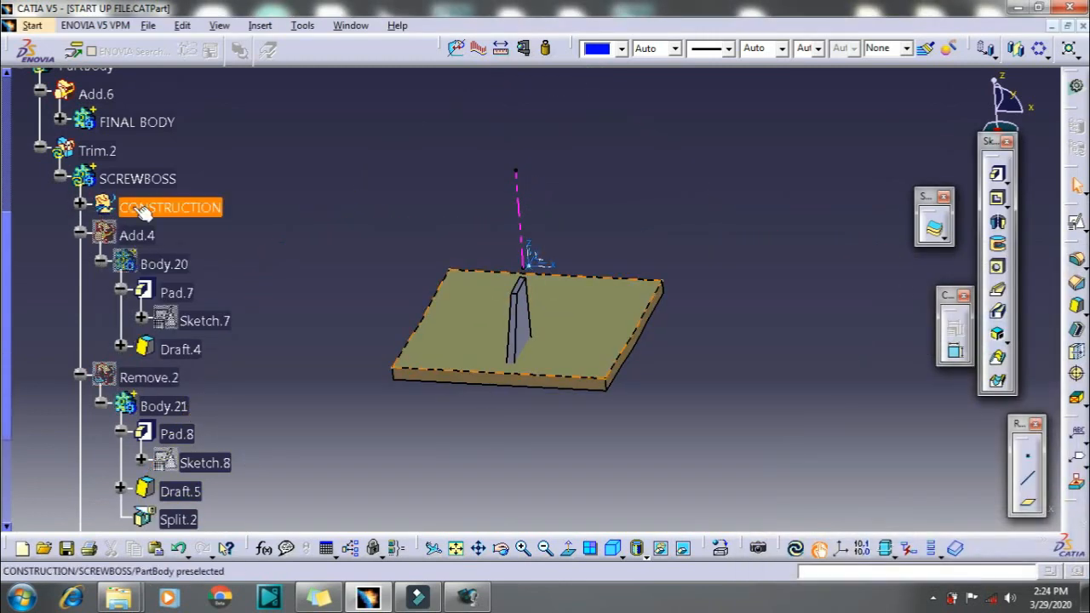
right_click(140, 213)
left_click(178, 247)
right_click(136, 236)
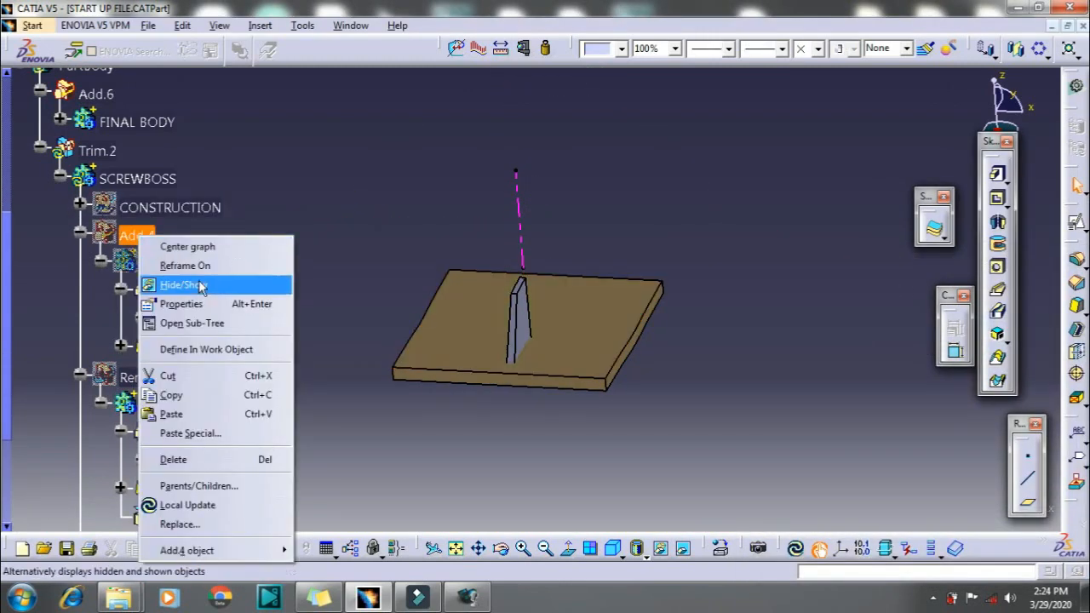
left_click(201, 285)
left_click(80, 235)
left_click(80, 264)
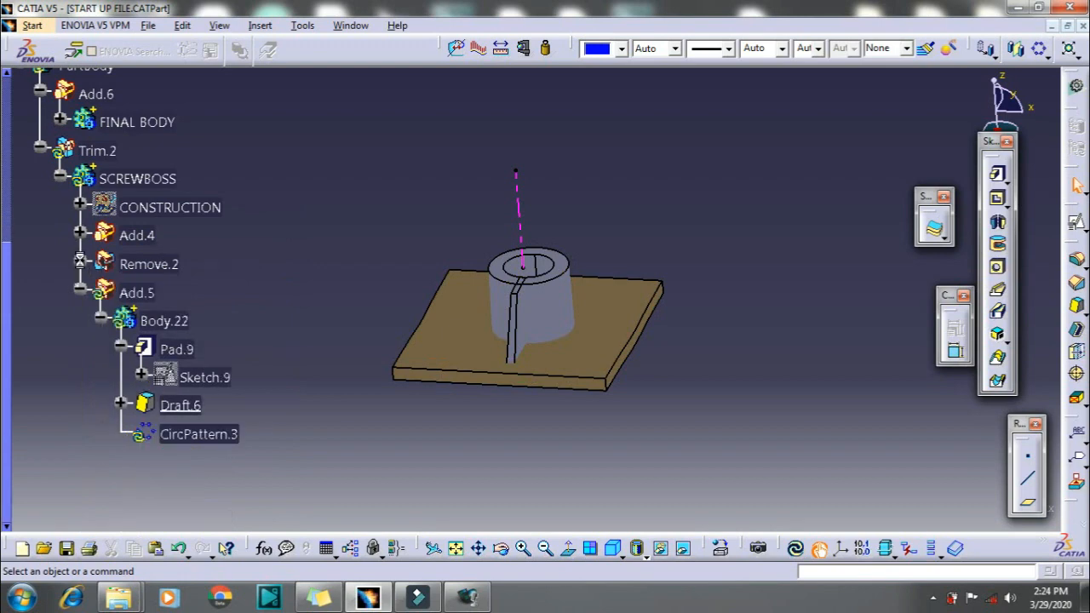
- Define Body.22 as the in-work object and update it locally to rebuild the circular pattern of ribs
right_click(158, 321)
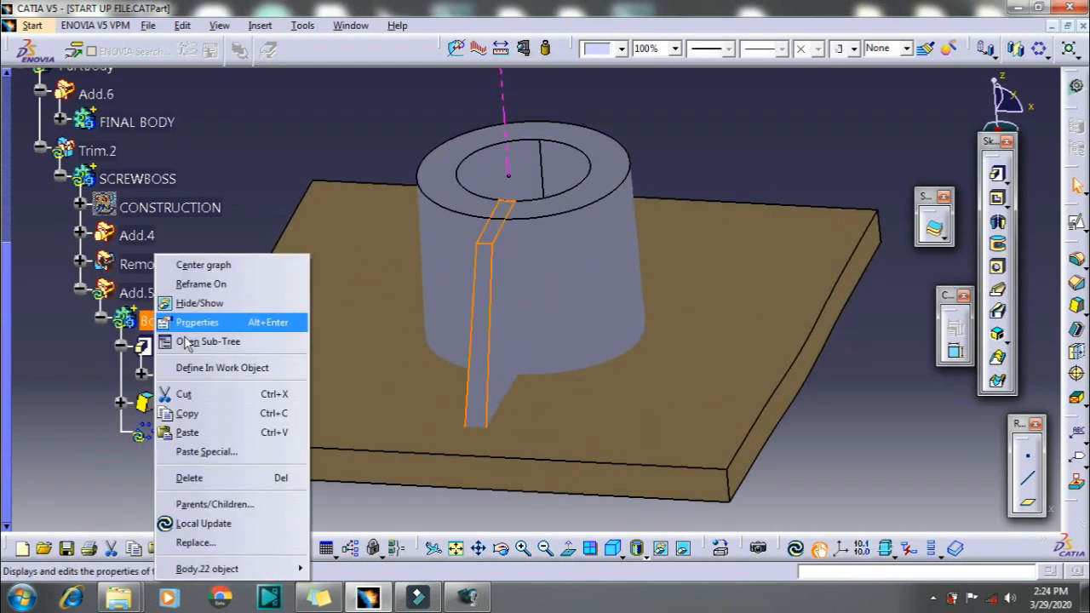
left_click(224, 368)
right_click(163, 320)
left_click(204, 523)
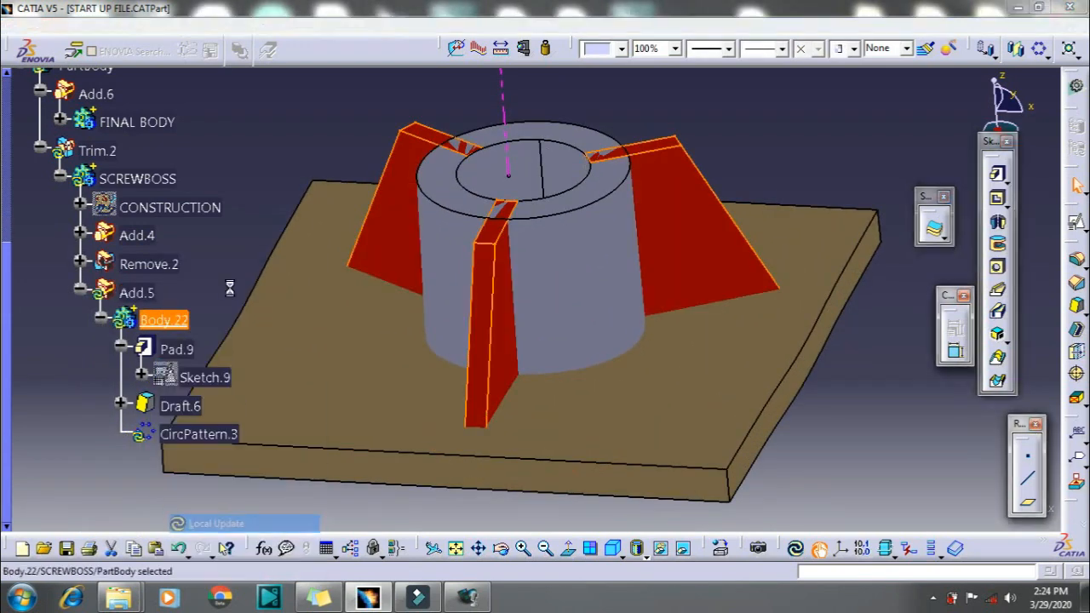
middle_click_drag(453, 271, 511, 349)
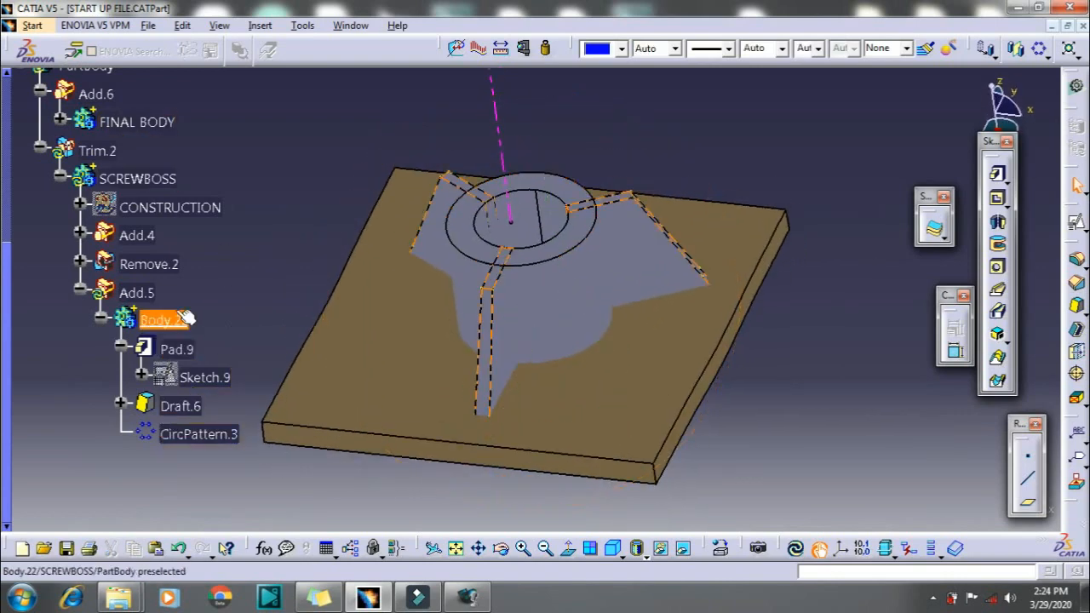
- Define Add.5 as the in-work object and update it locally to merge the drafted ribs with the boss
right_click(141, 293)
left_click(223, 368)
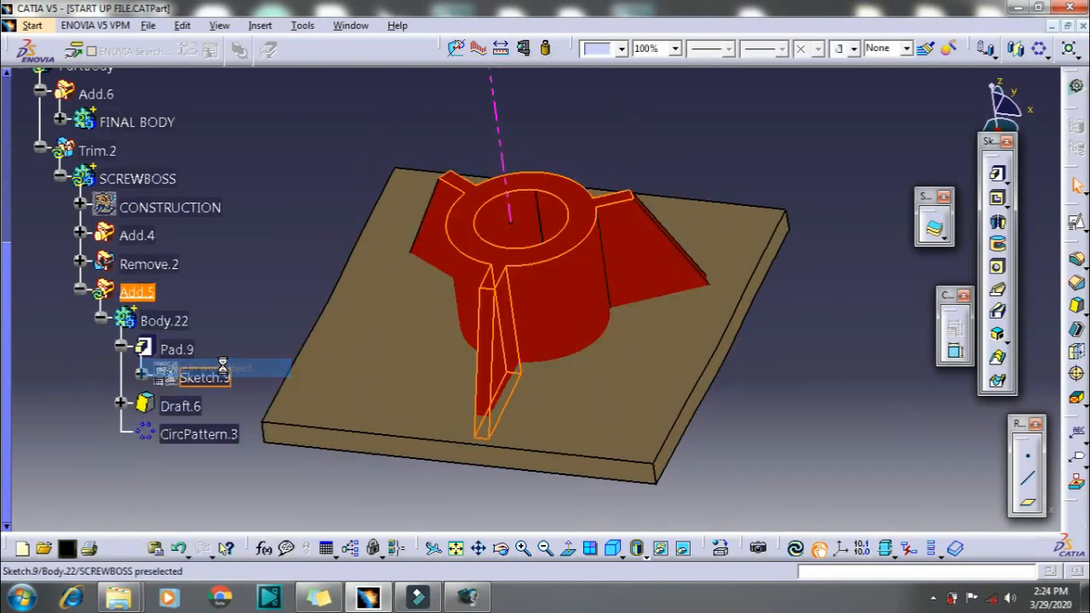
right_click(127, 292)
left_click(192, 523)
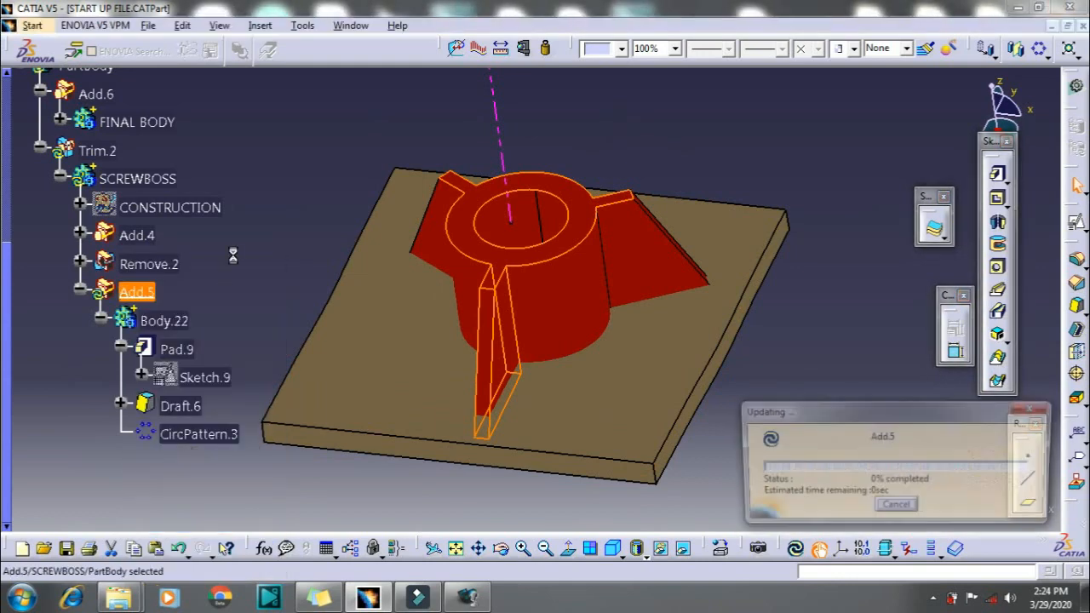
left_click(242, 264)
middle_click_drag(244, 264, 353, 370)
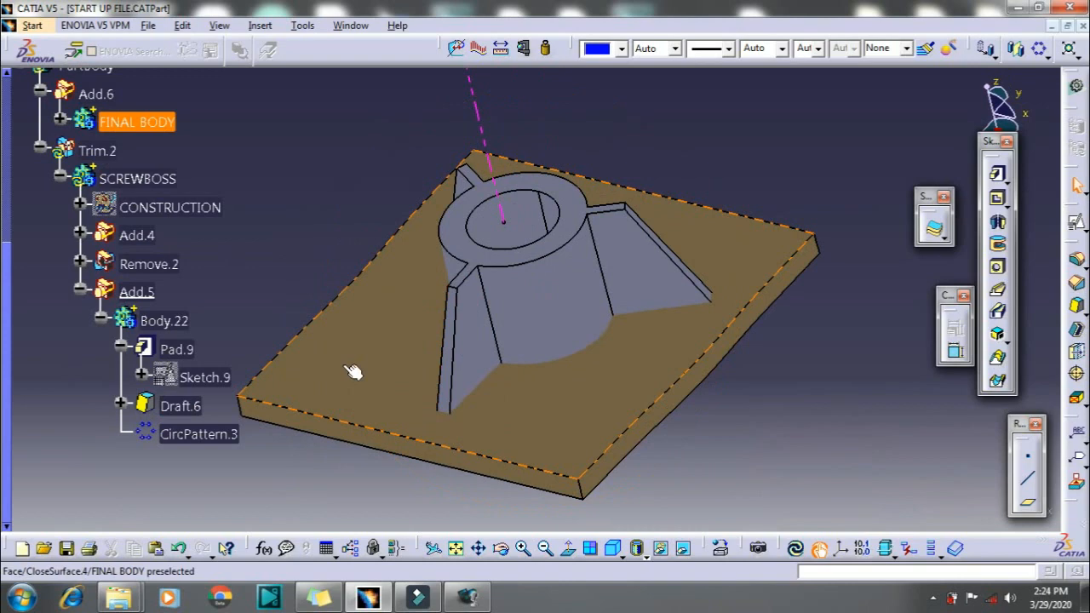
- Define Draft.6 as the in-work object and add a 2 mm edge fillet to the rib's upper outer edge
right_click(179, 349)
right_click(193, 408)
left_click(280, 186)
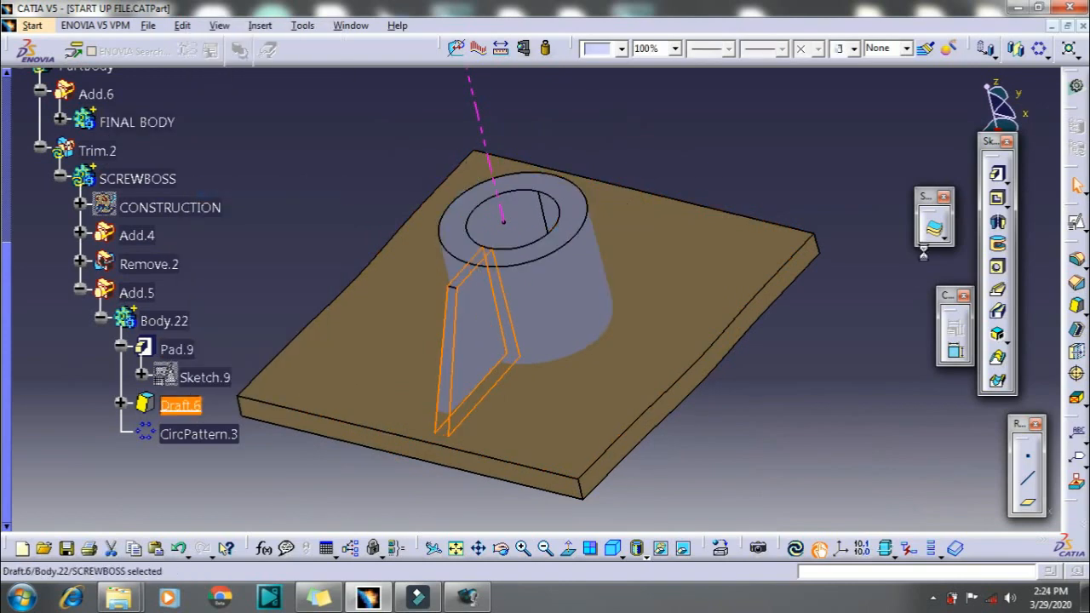
left_click(1078, 260)
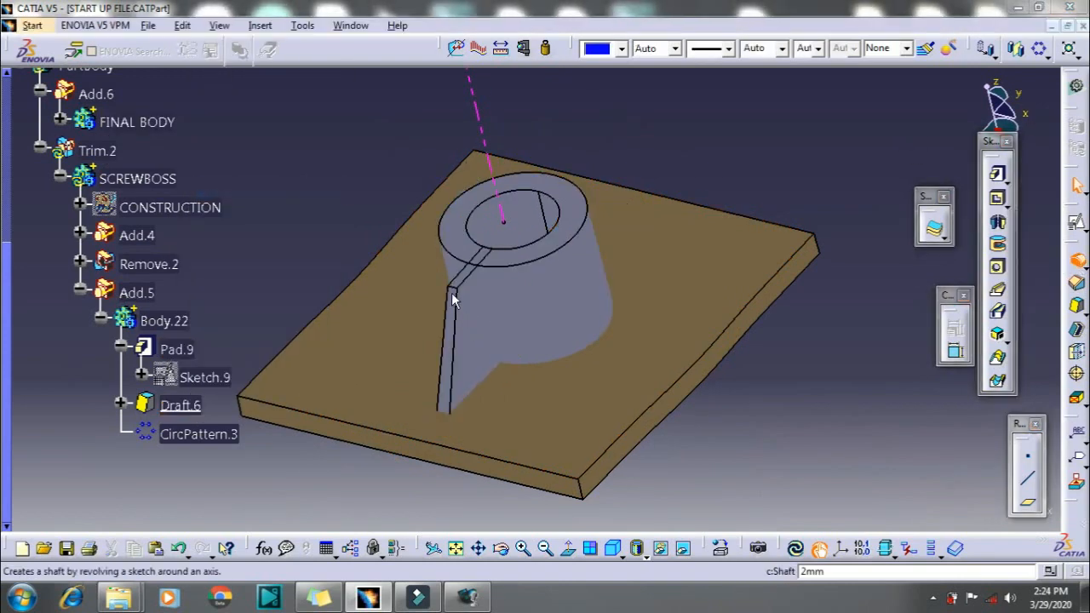
middle_click_drag(461, 315, 554, 273)
scroll(429, 287, "up", 2)
left_click(422, 285)
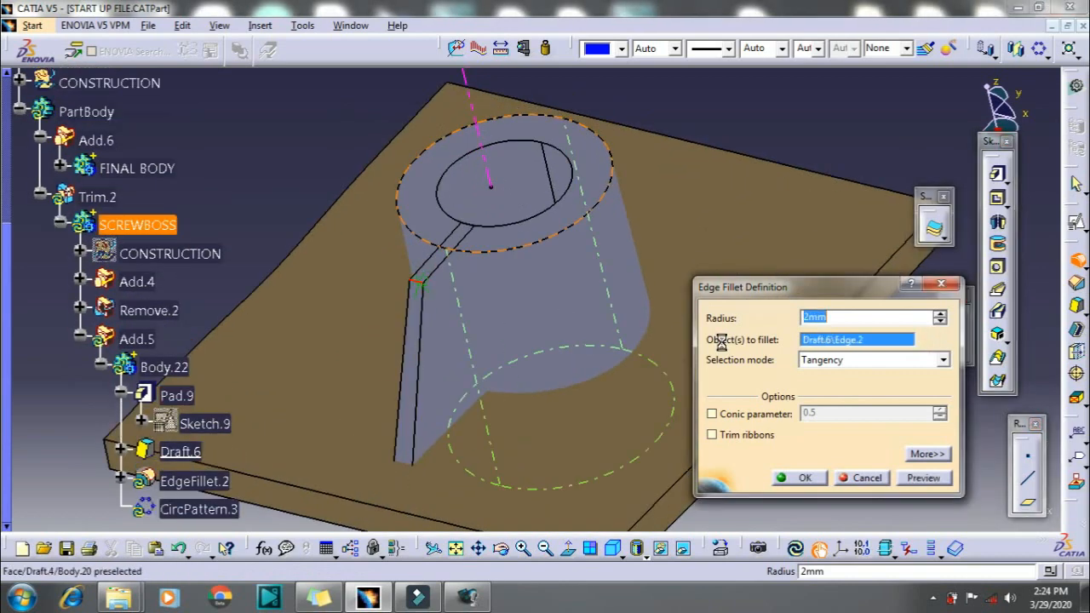
left_click(805, 478)
middle_click_drag(657, 324, 651, 381)
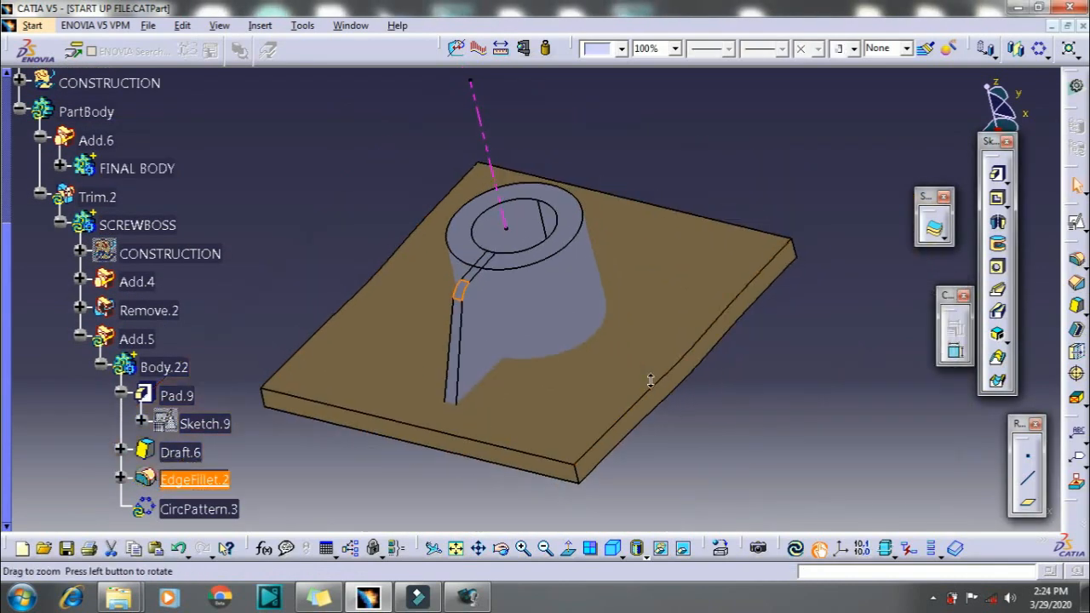
- Return the in-work object to Add.5 and update it locally to carry the edge fillet to all patterned ribs
right_click(134, 339)
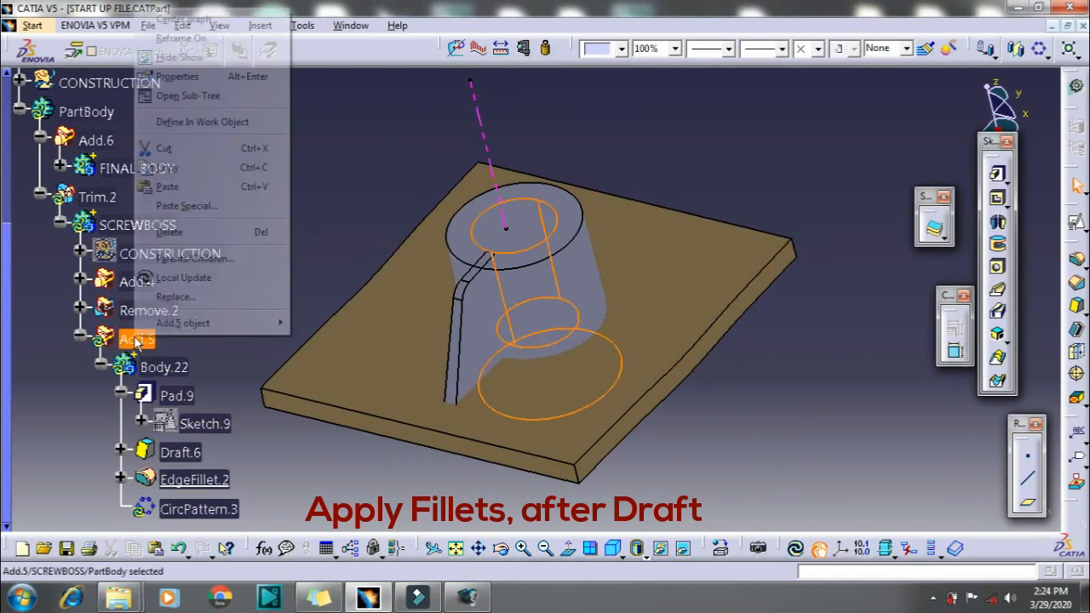
left_click(235, 122)
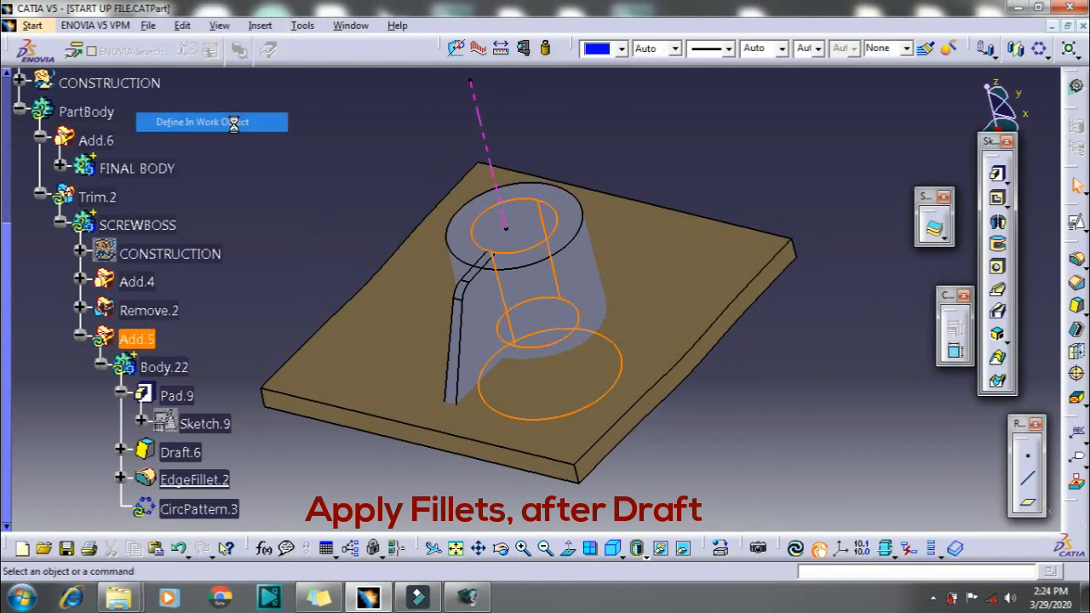
right_click(136, 340)
left_click(196, 282)
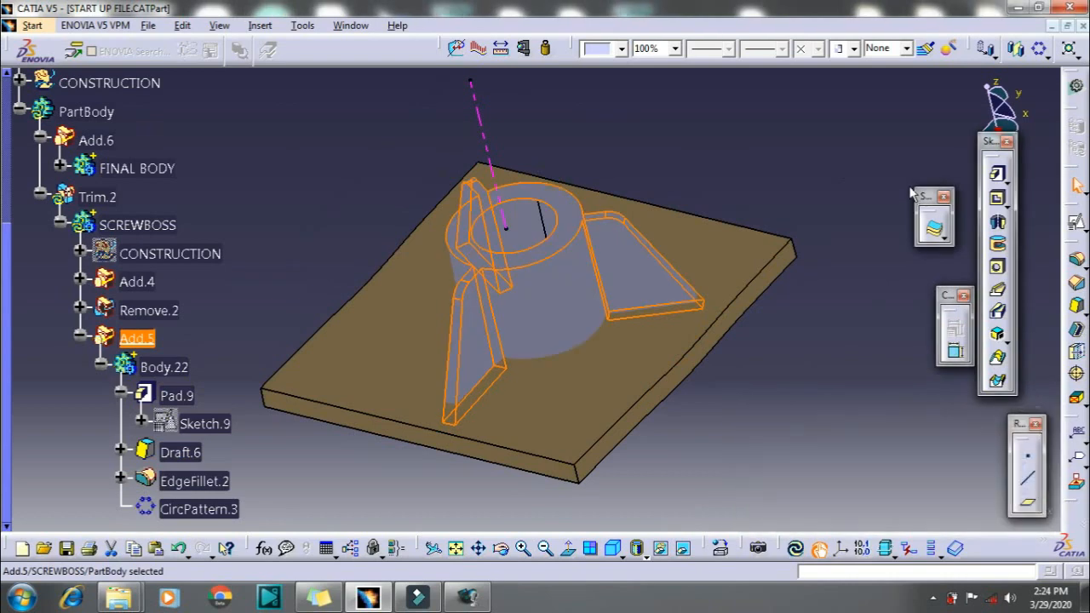
middle_click_drag(608, 335, 594, 291)
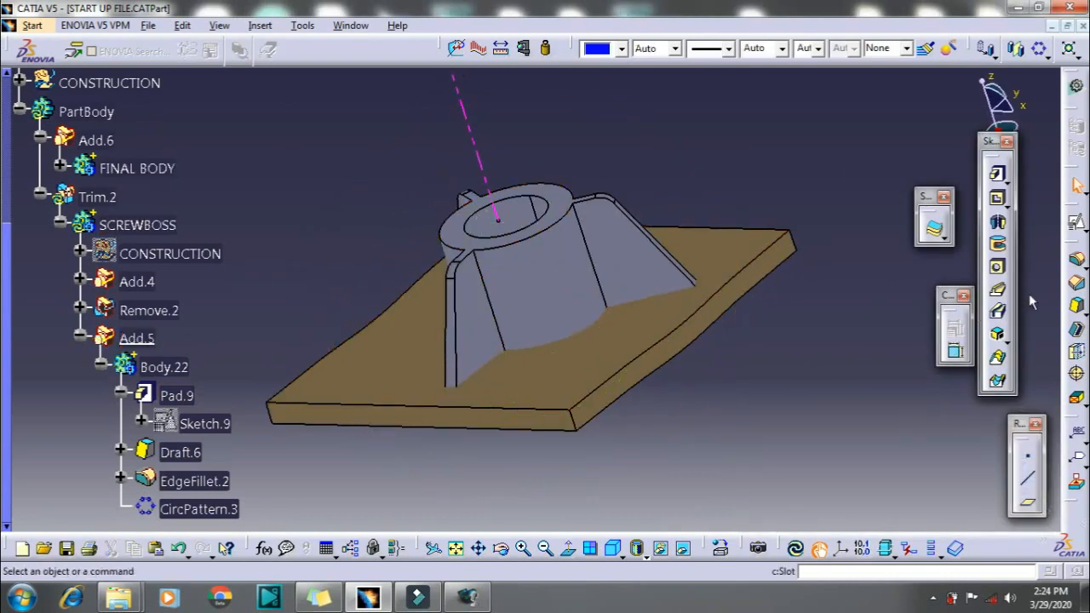
- Add a 0.5 mm edge fillet to the six vertical edges where the ribs meet the boss wall
left_click(1078, 259)
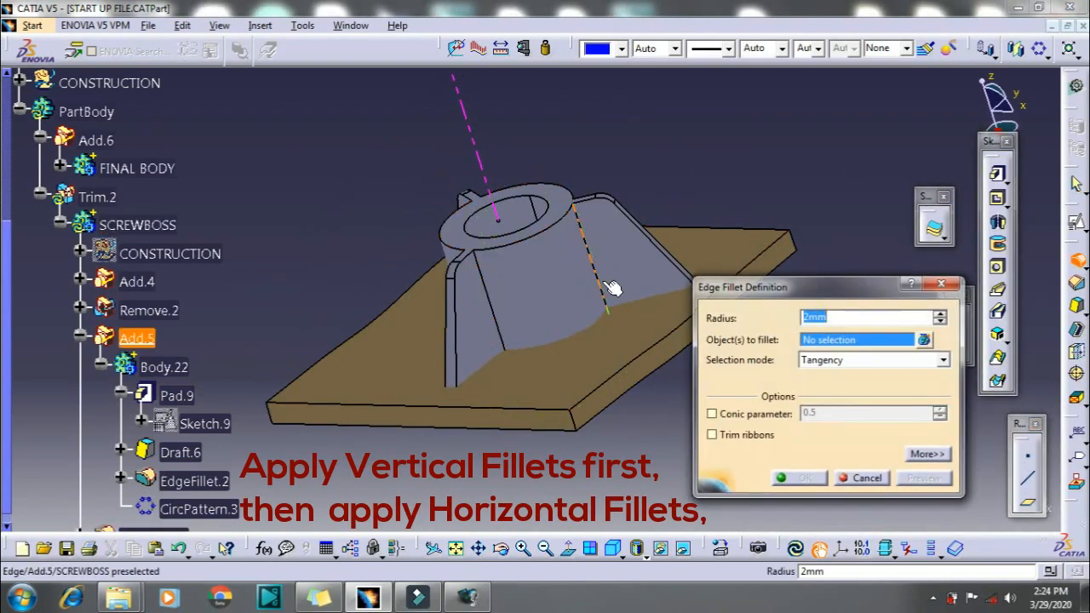
left_click(602, 290)
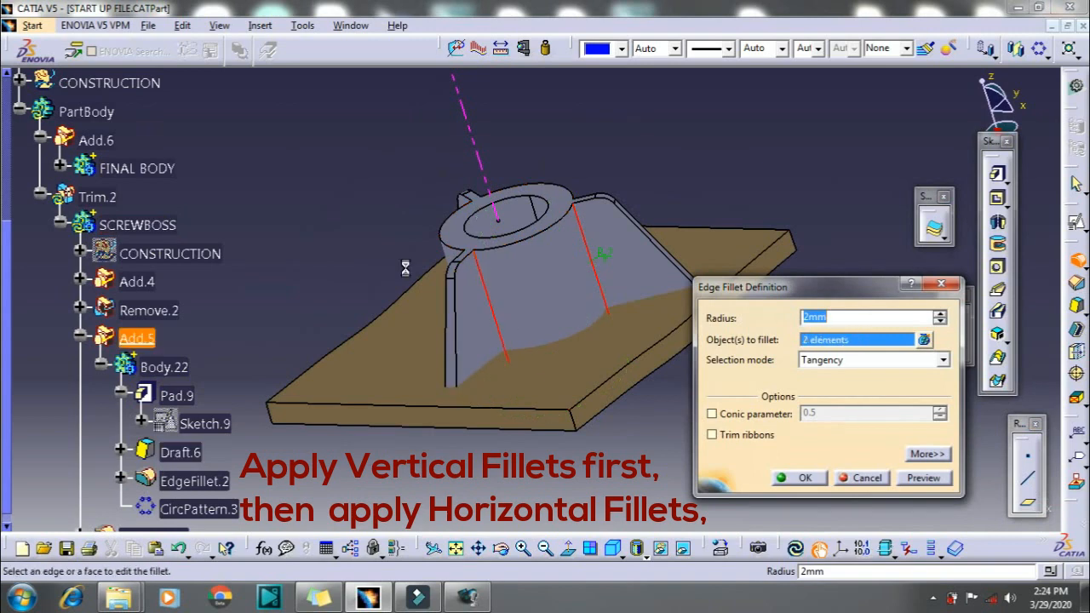
middle_click_drag(405, 269, 582, 359)
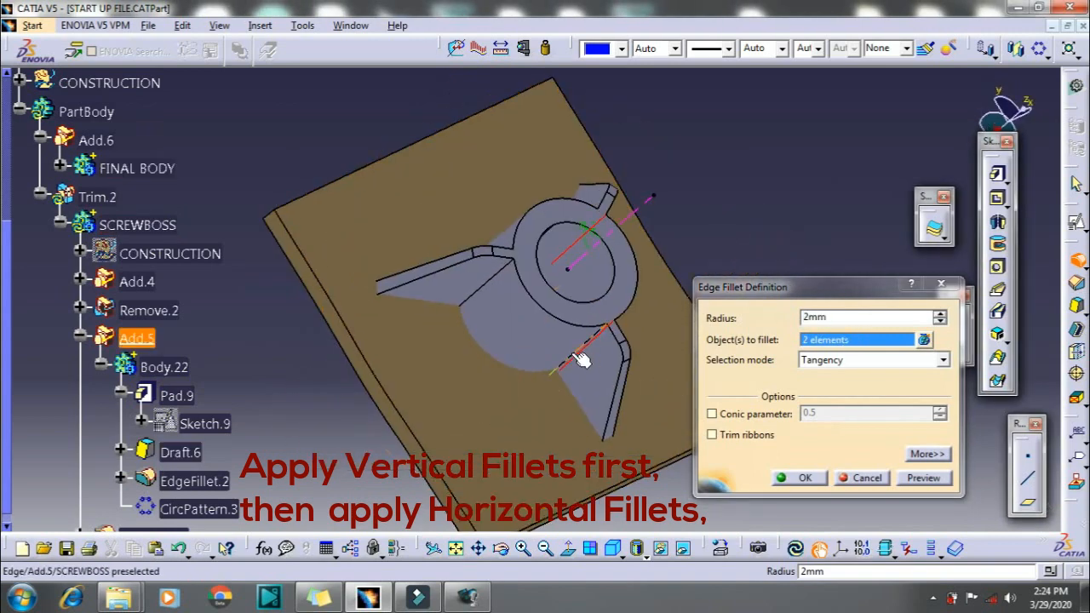
left_click(495, 283)
middle_click_drag(494, 283, 585, 492)
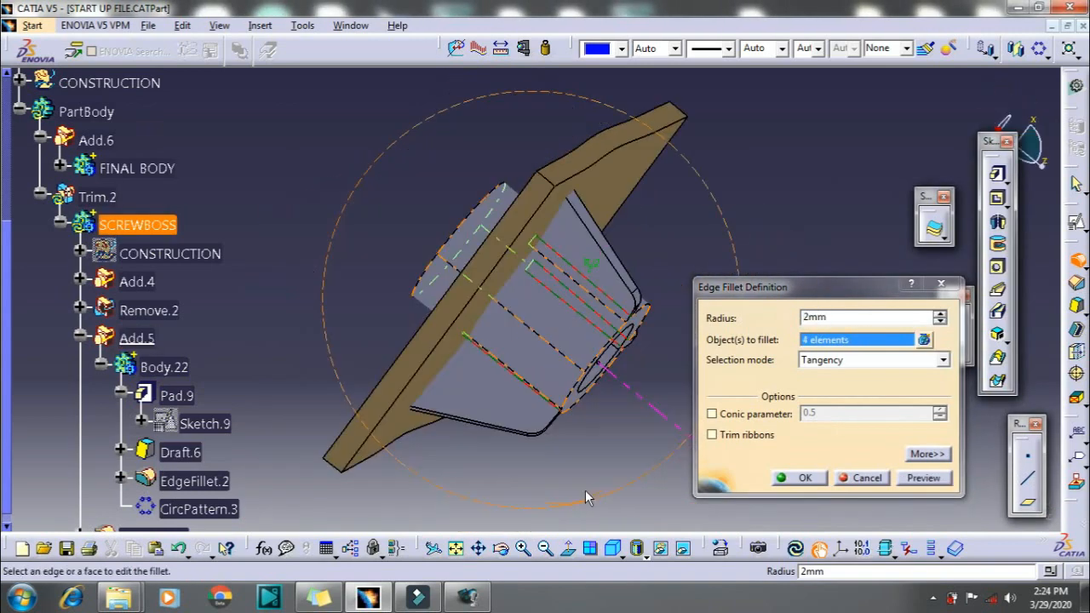
left_click(545, 389)
middle_click_drag(574, 390, 628, 266)
mouse_move(573, 404)
middle_mouse_down()
mouse_move(542, 280)
mouse_move(543, 183)
middle_mouse_up()
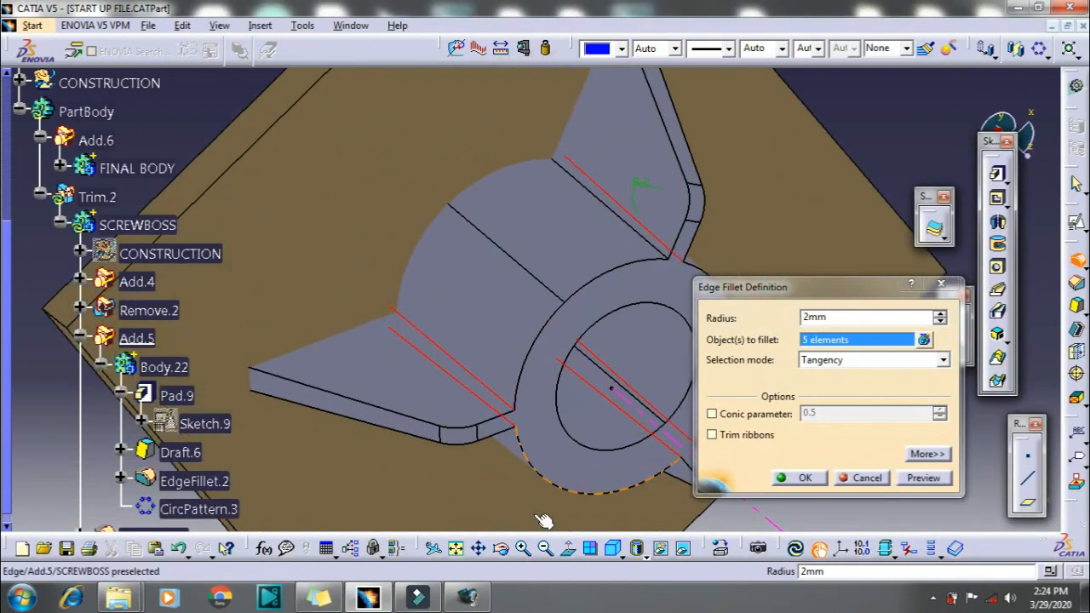
left_click(646, 556)
left_click(660, 480)
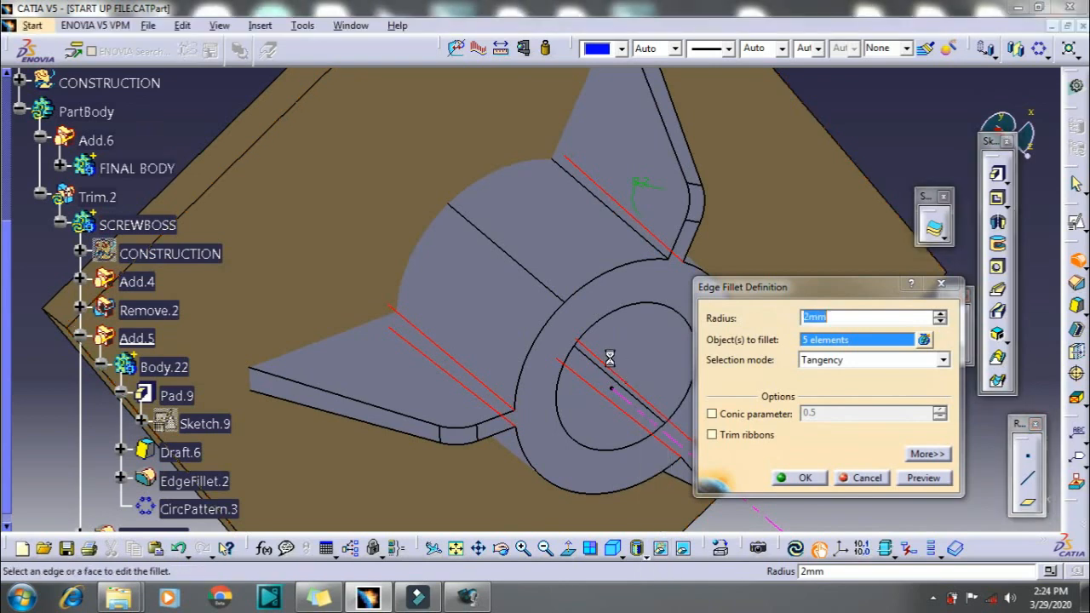
left_click(645, 246)
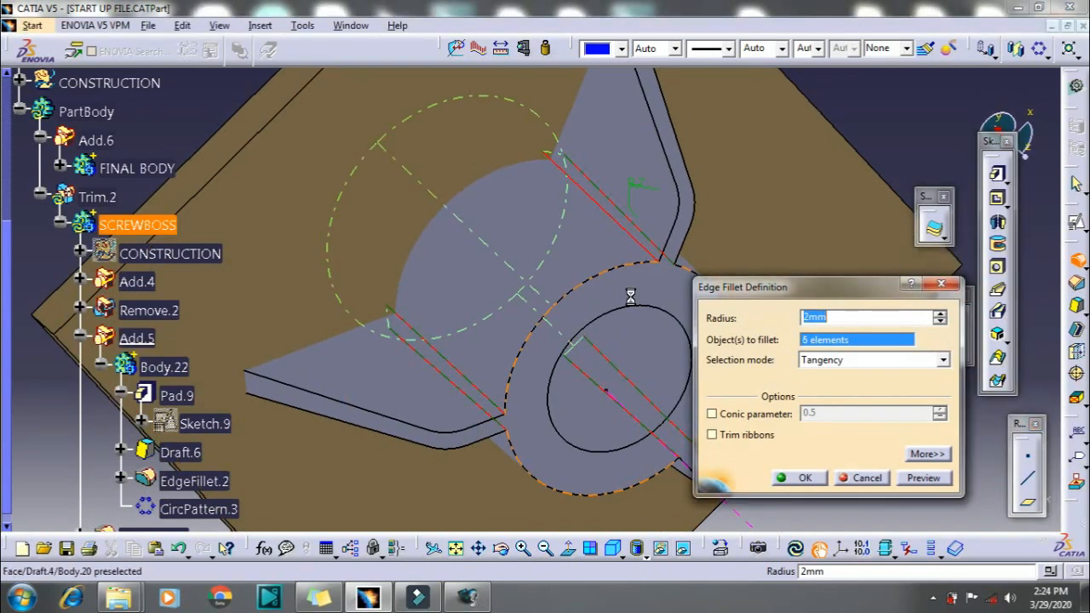
middle_click_drag(630, 297, 511, 332)
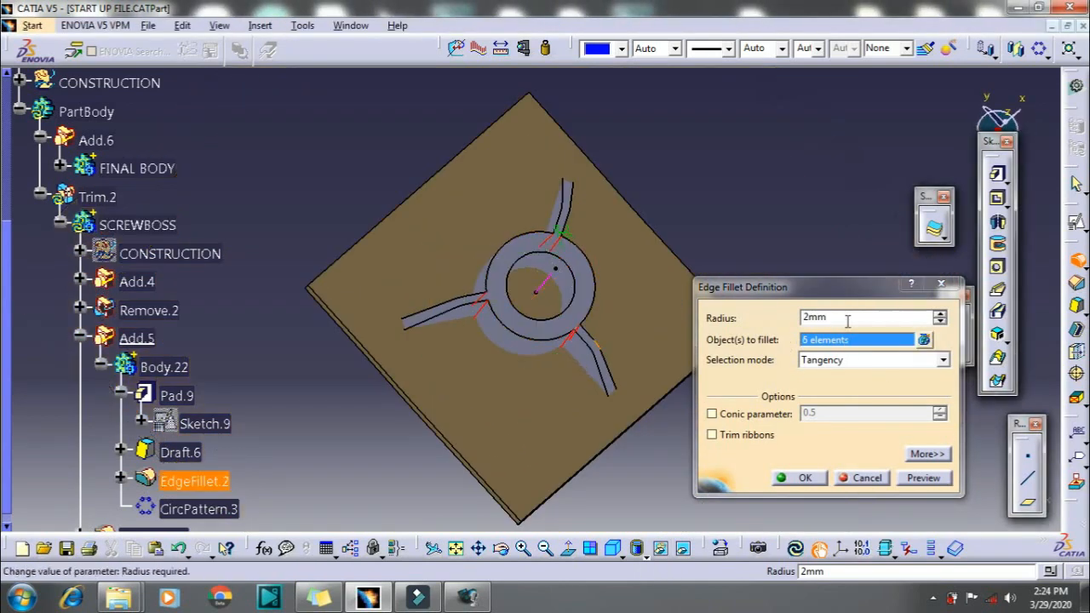
left_click_drag(848, 321, 762, 326)
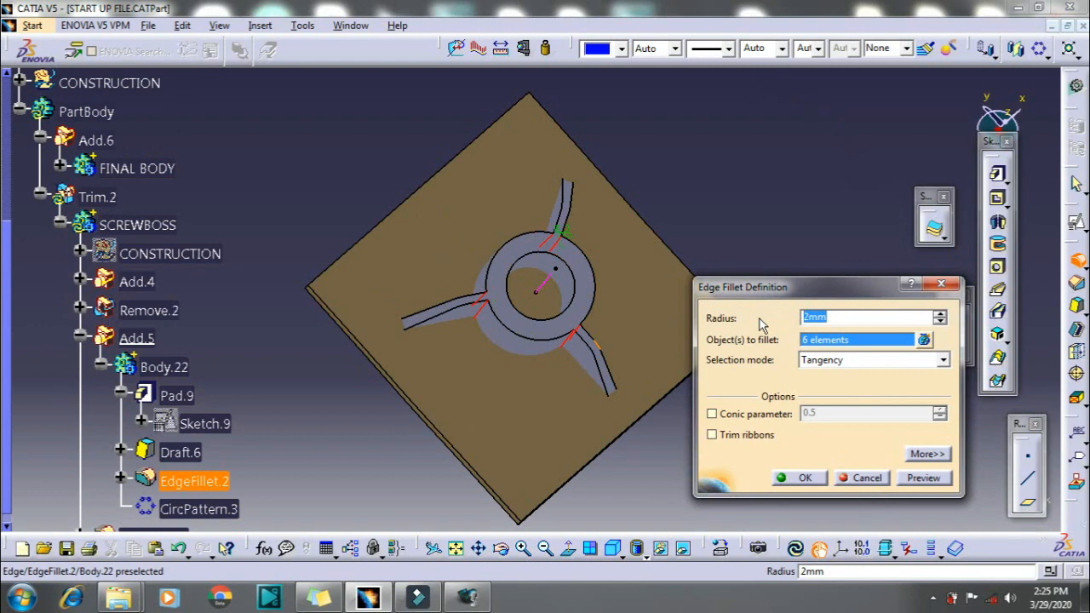
type("0.5")
key("Return")
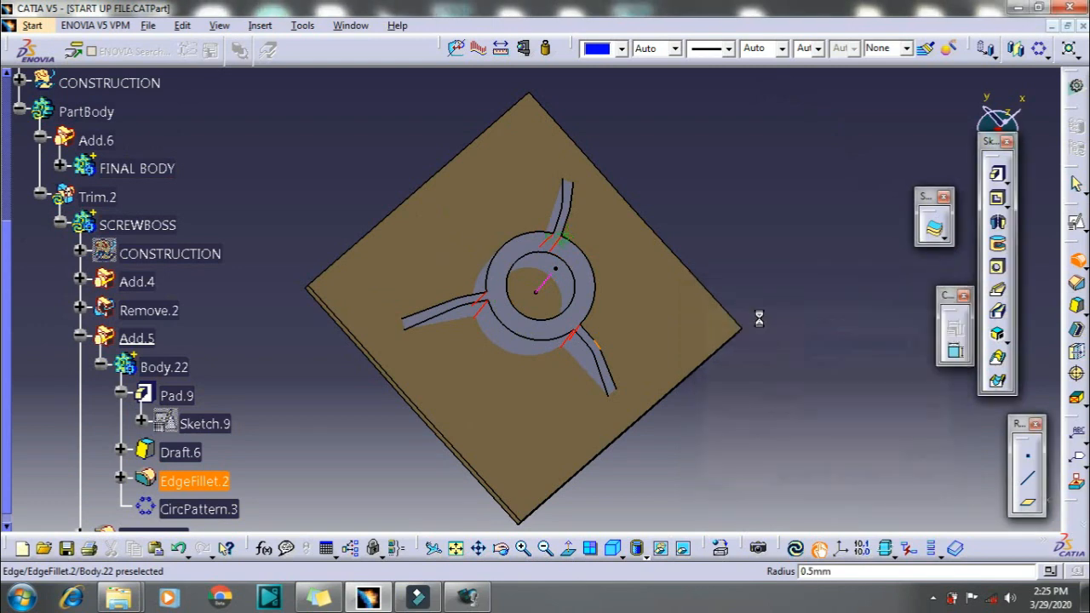
- Add a 0.5 mm edge fillet along the upper outer edges of the boss and ribs, and display the smooth edges
middle_click_drag(545, 357, 467, 381)
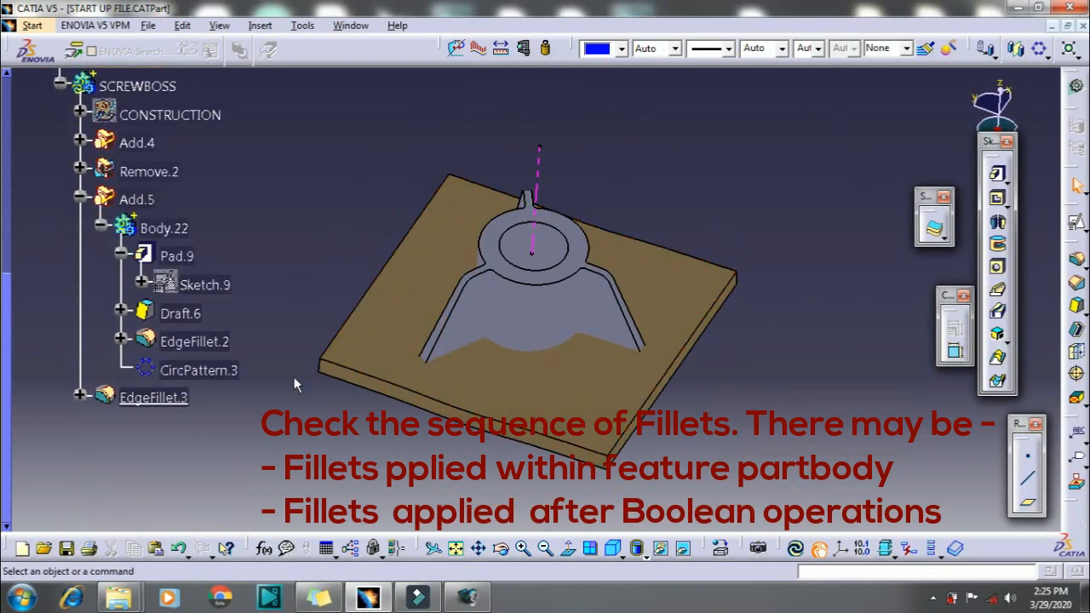
right_click(211, 342)
left_click(263, 395)
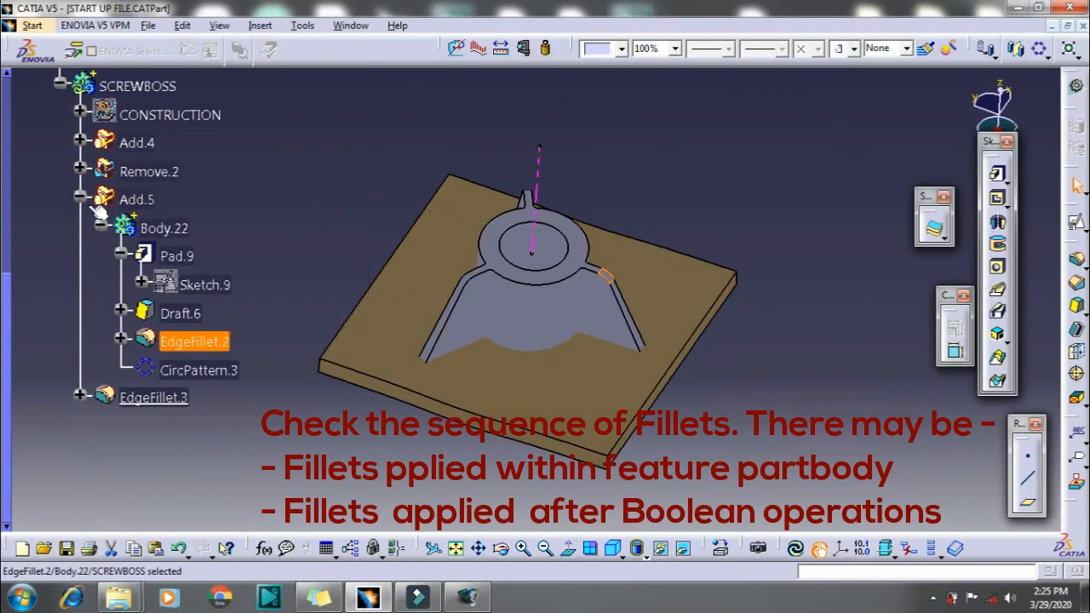
left_click(80, 199)
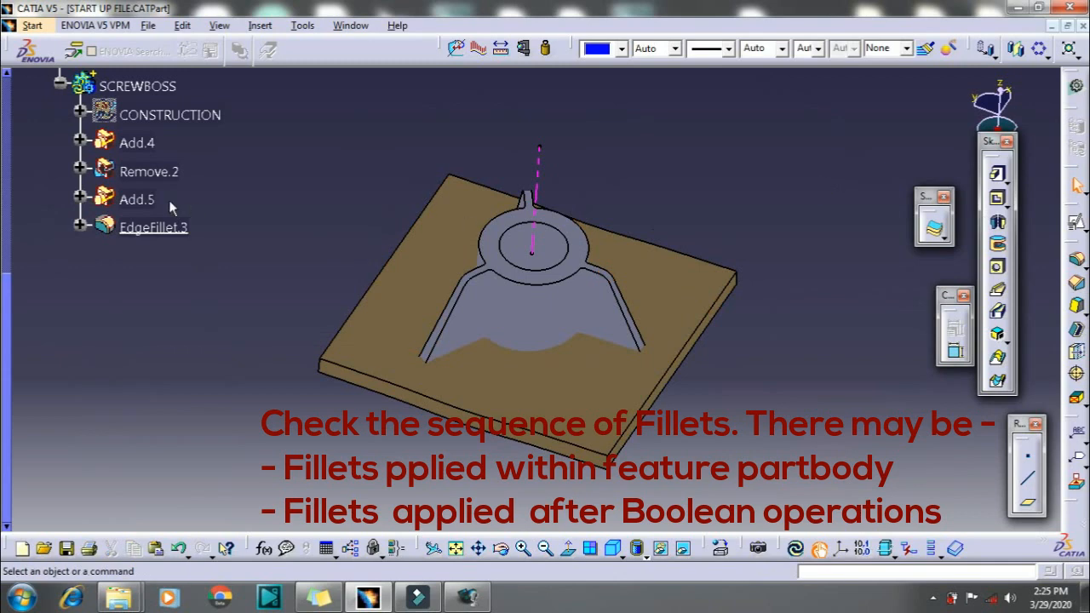
left_click(1078, 262)
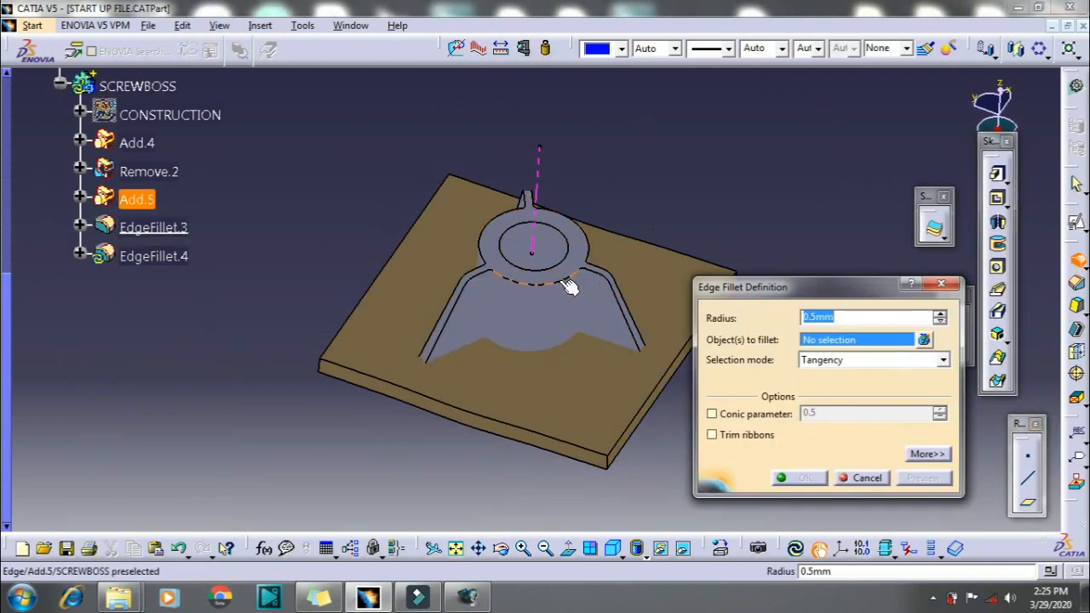
left_click(570, 287)
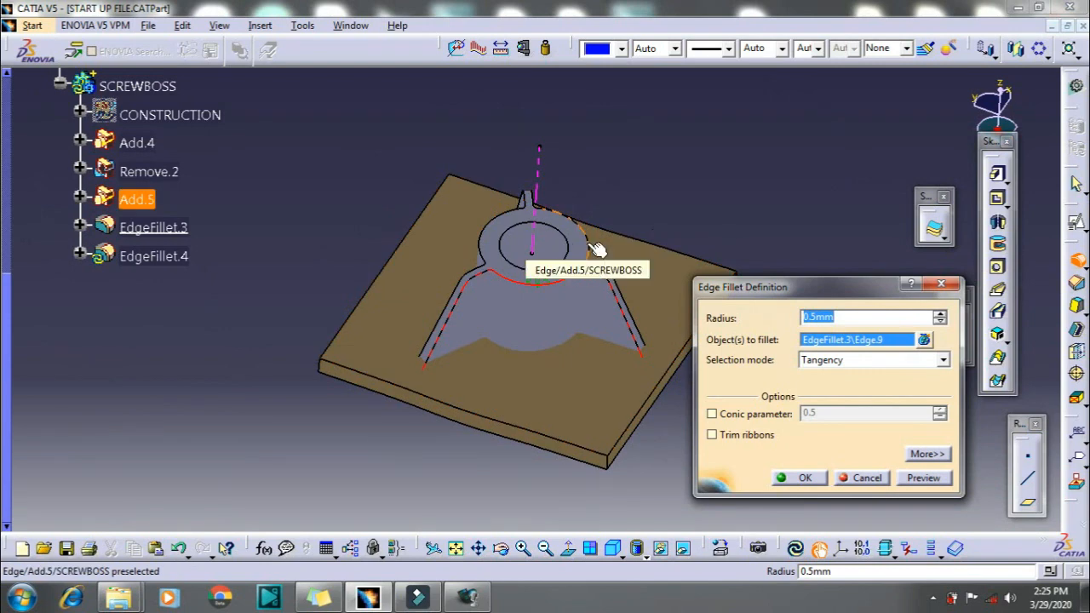
left_click(489, 223)
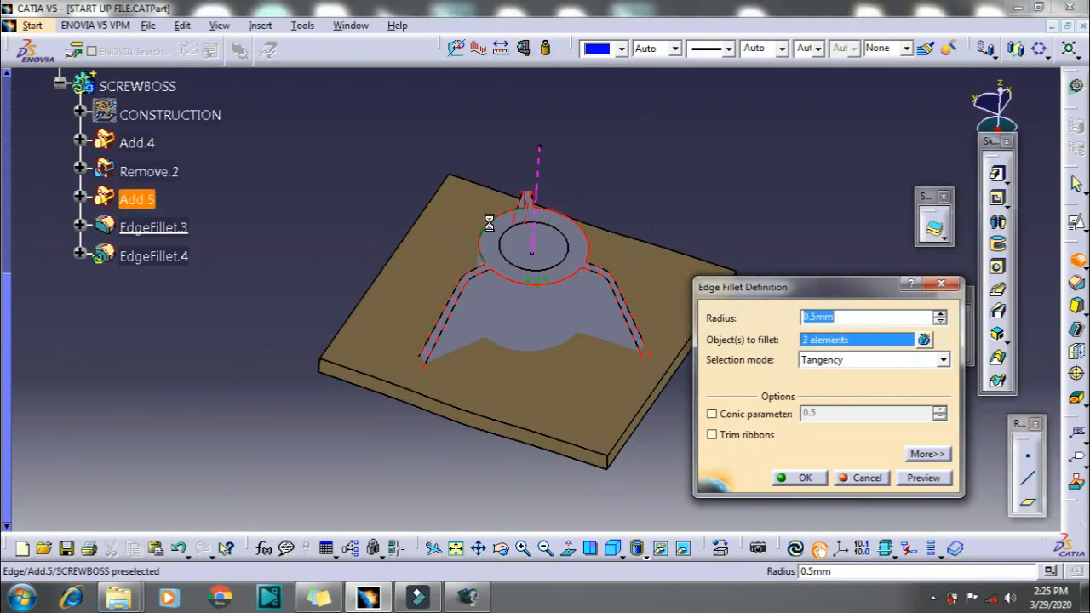
left_click(784, 479)
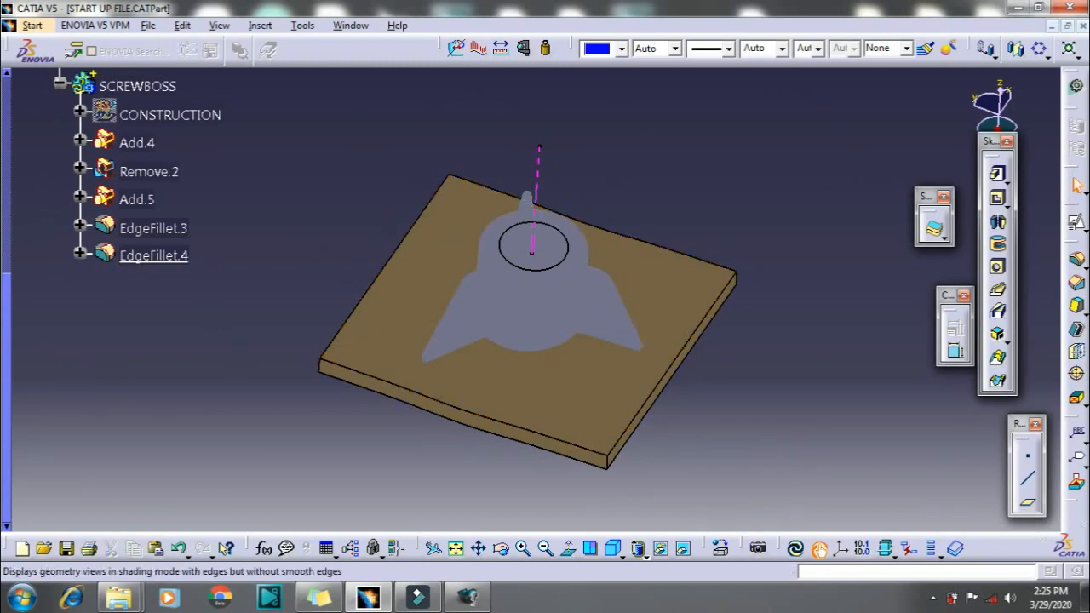
left_click(640, 552)
left_click(649, 460)
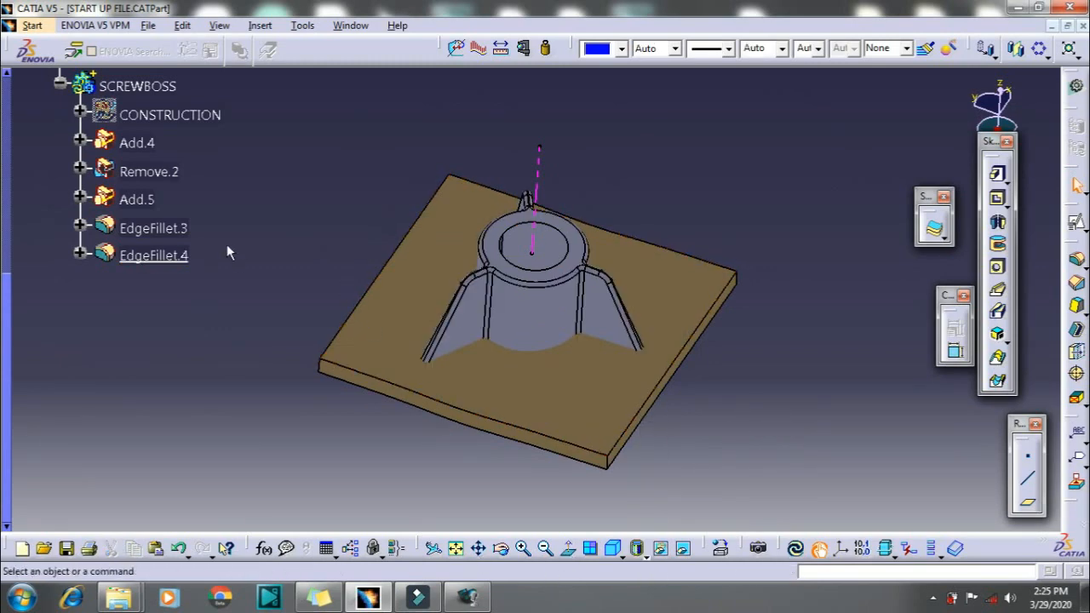
- Define the SCREWBOSS body as the in-work object and update it locally
scroll(227, 244, "up", 3)
right_click(143, 179)
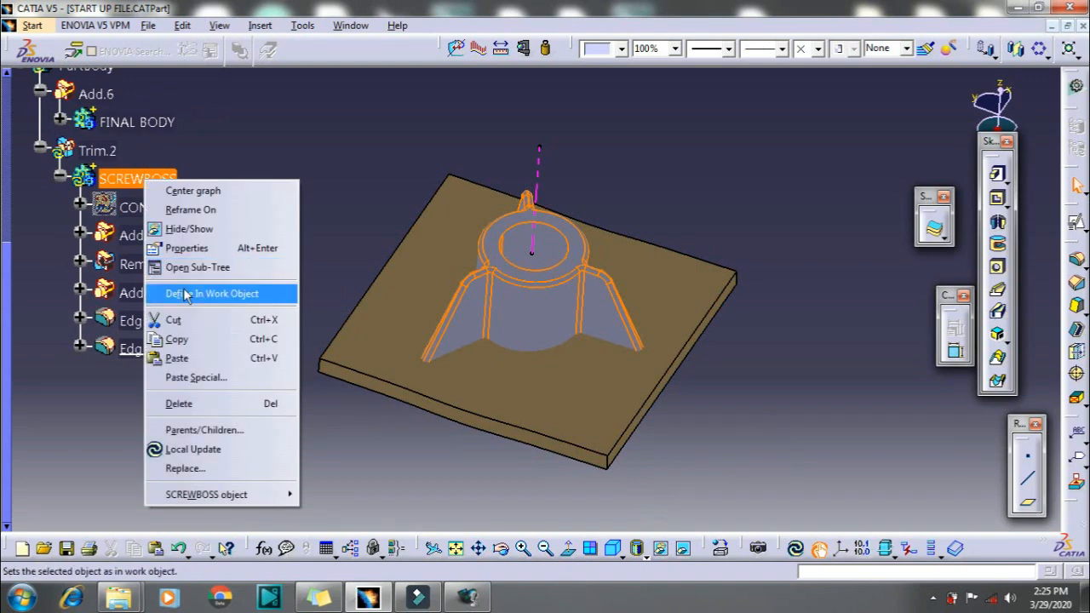
left_click(186, 294)
right_click(162, 180)
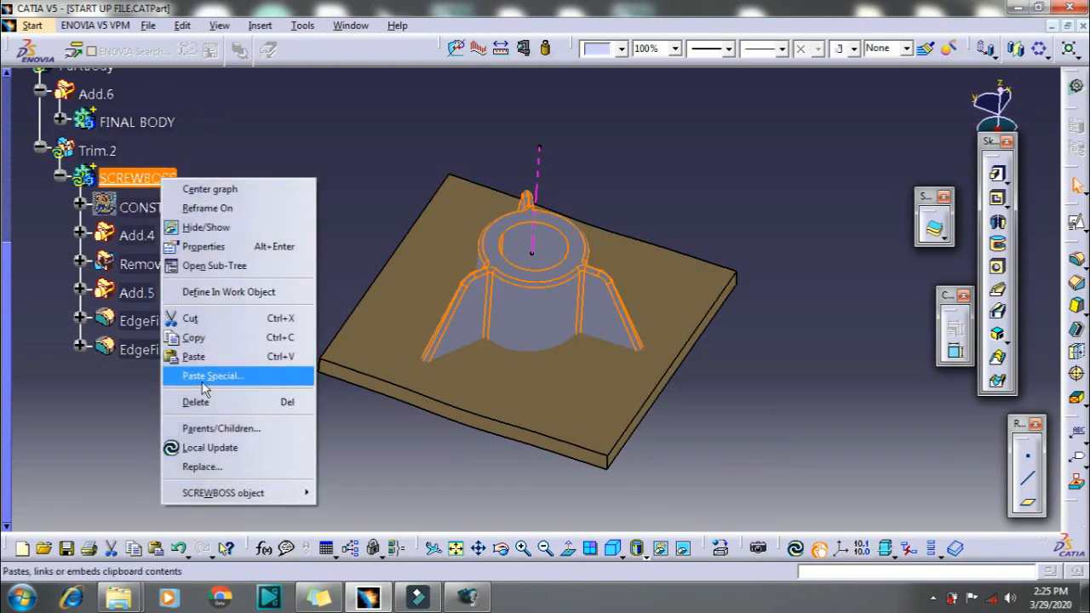
left_click(207, 449)
left_click(299, 210)
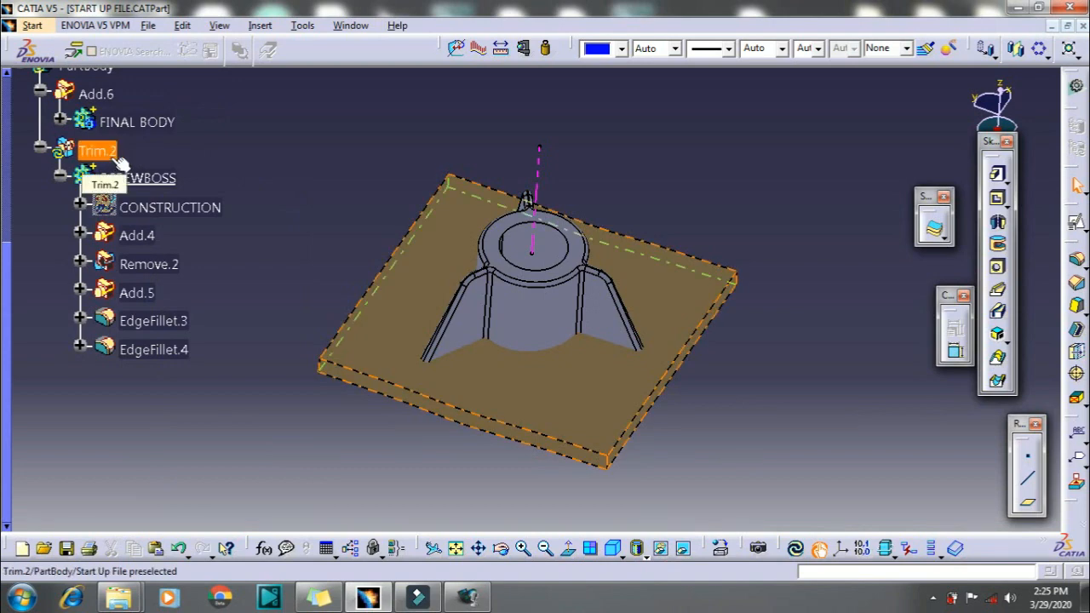
- Set the radius of EdgeFillet.4 to 0.4 mm and update the SCREWBOSS body locally
double_click(155, 350)
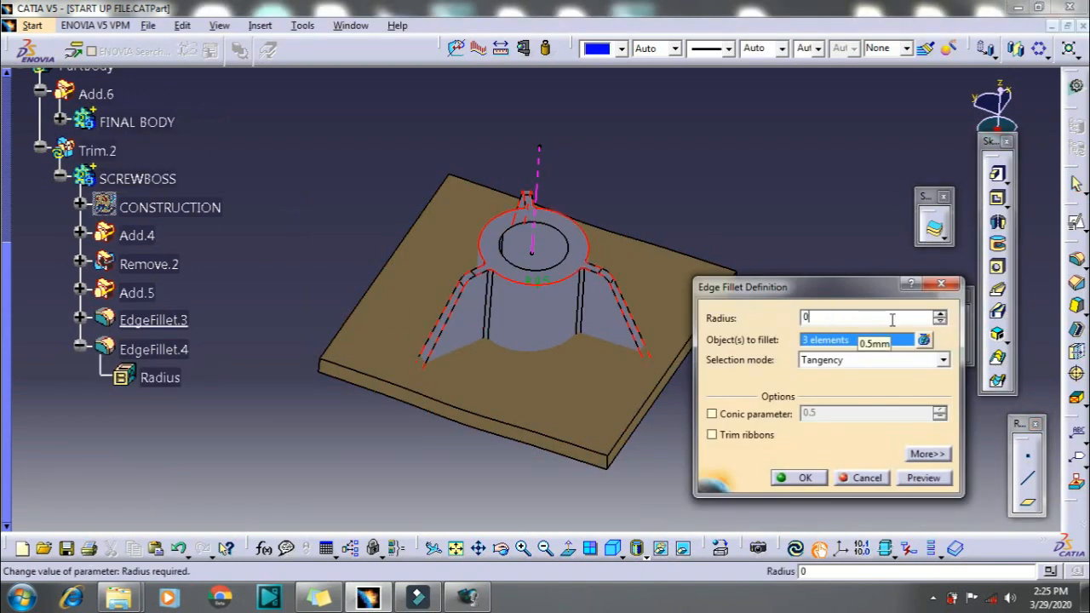
type("4")
left_click(801, 479)
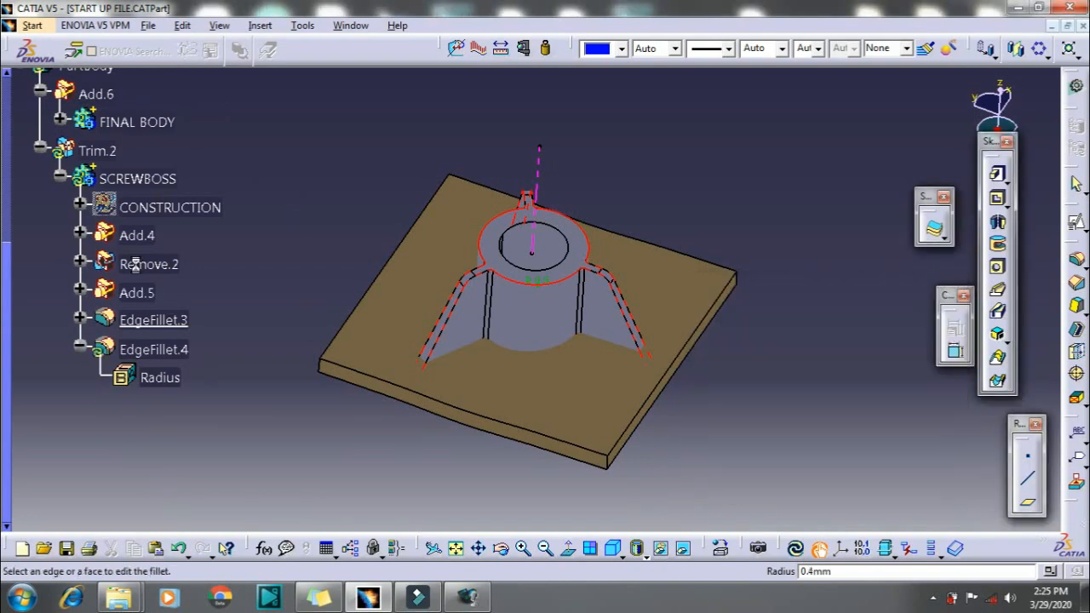
right_click(151, 174)
left_click(220, 443)
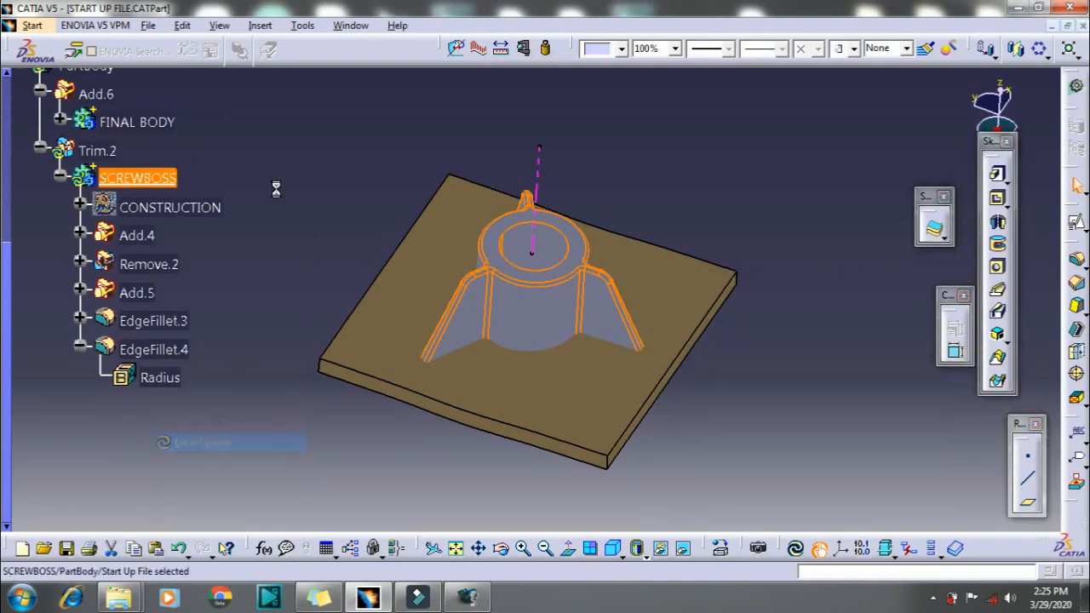
- Define Trim.2 as the in-work object and run a local update on it
right_click(97, 150)
left_click(170, 264)
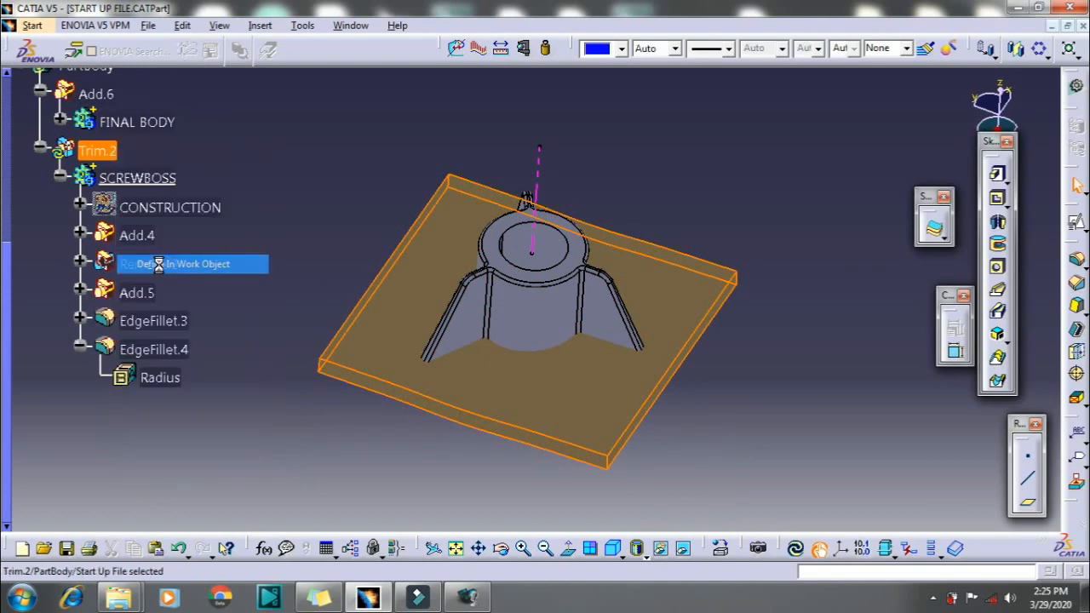
right_click(101, 150)
left_click(170, 422)
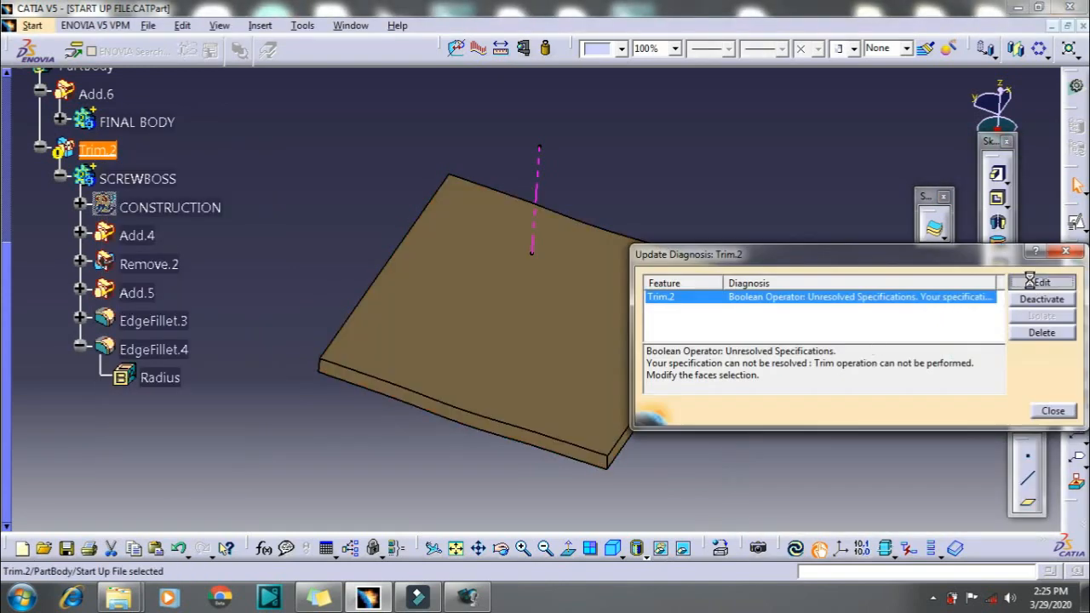
- Edit the Trim.2 definition and clear both outdated faces from its faces to remove
left_click(1032, 282)
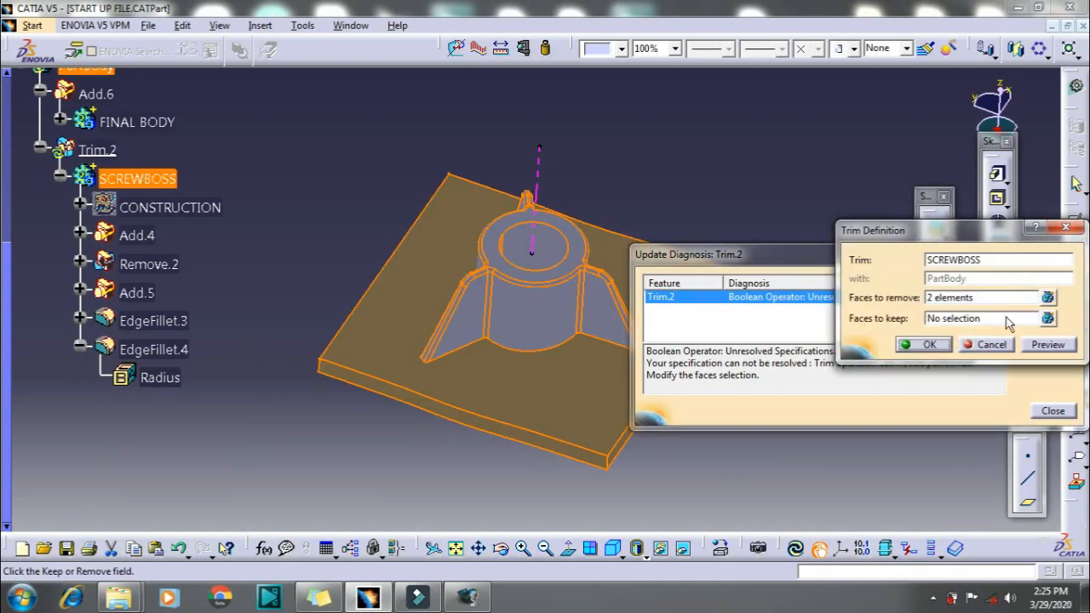
left_click(1048, 298)
left_click(856, 76)
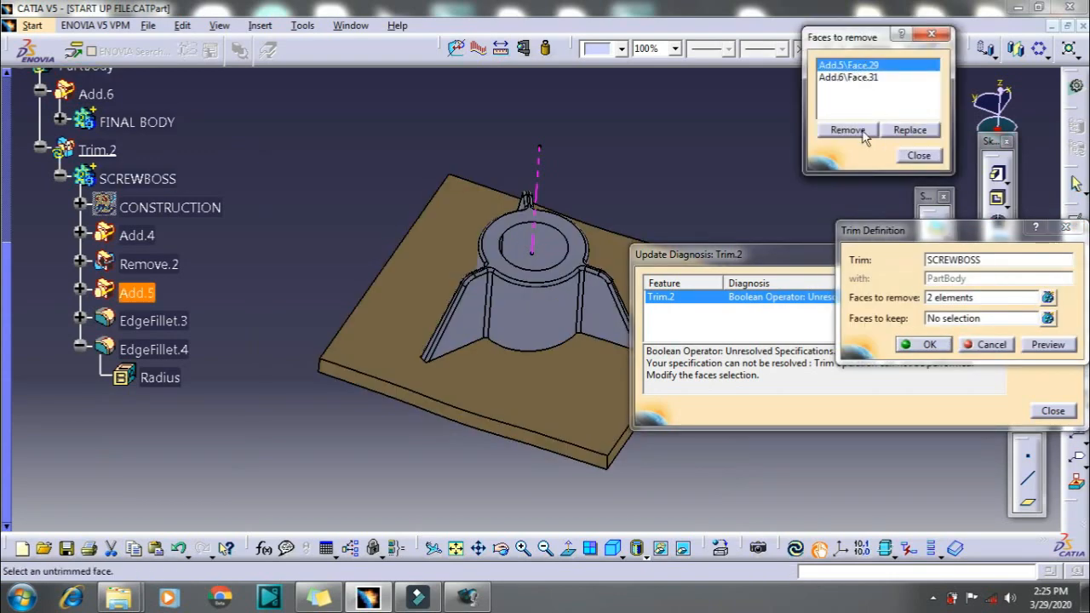
left_click(864, 130)
left_click(848, 67)
left_click(848, 130)
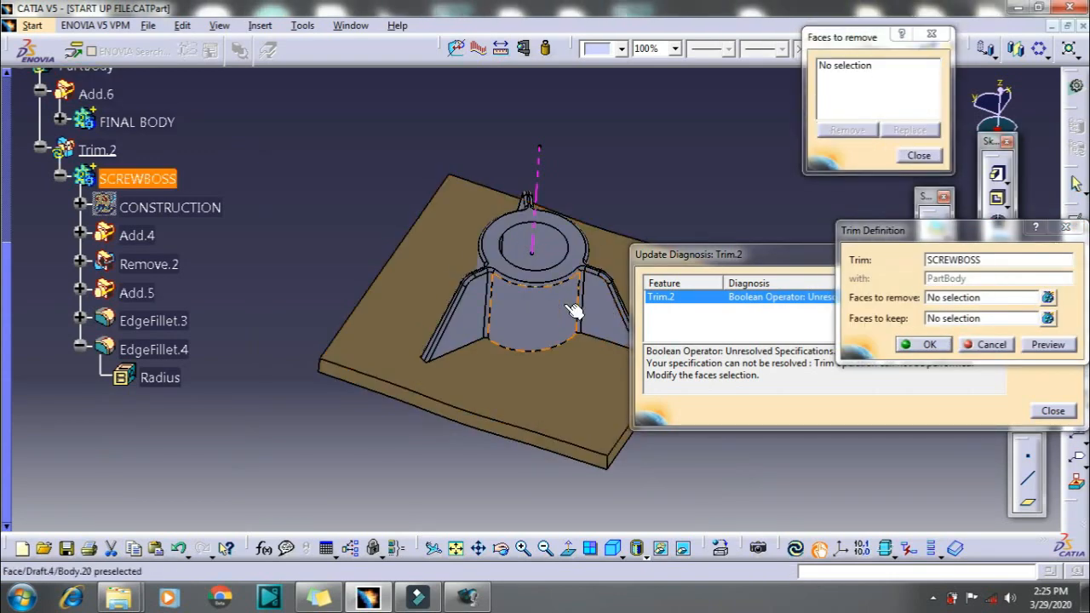
- Select the boss portion below the plate and the plate face inside the bore as Trim.2's faces to remove, and update Trim.2 locally
middle_click_drag(537, 255, 503, 357)
left_click(511, 275)
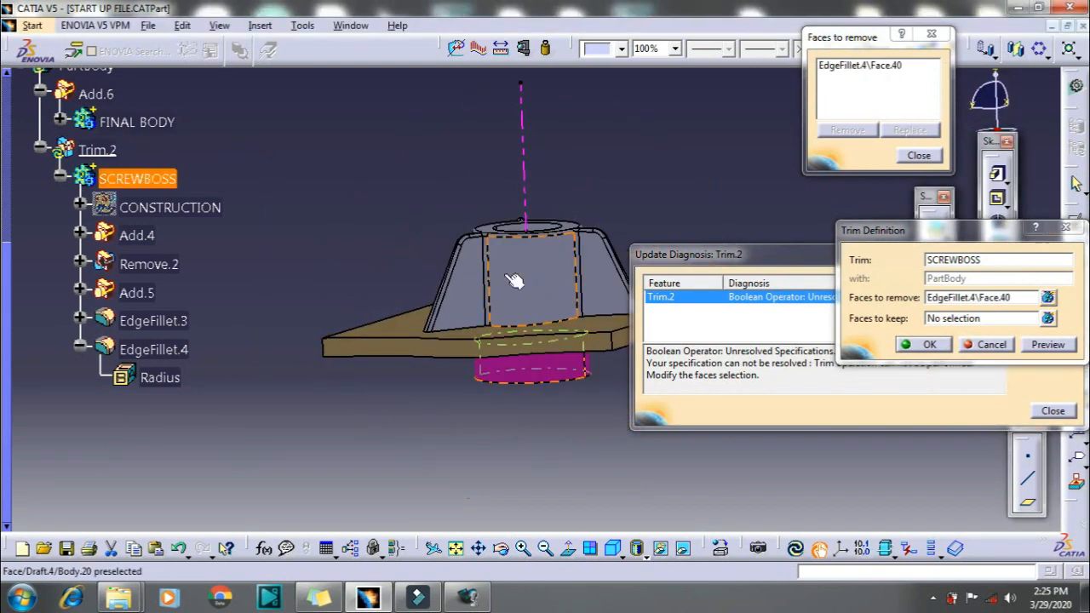
mouse_move(511, 275)
middle_mouse_down()
mouse_move(499, 408)
mouse_move(524, 289)
middle_mouse_up()
left_click(525, 288)
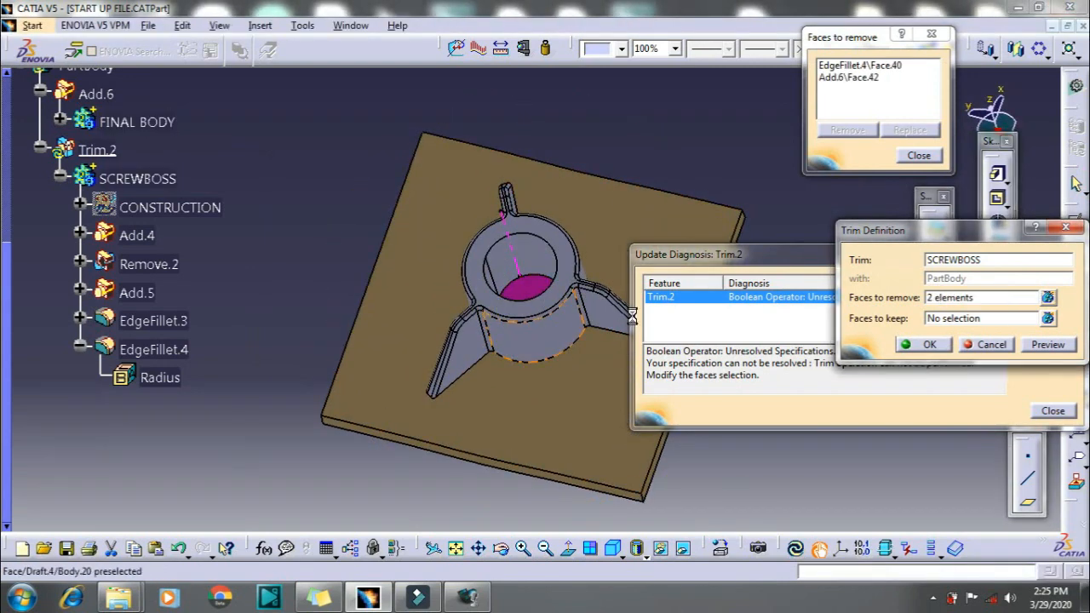
left_click(927, 345)
left_click(98, 151)
right_click(105, 151)
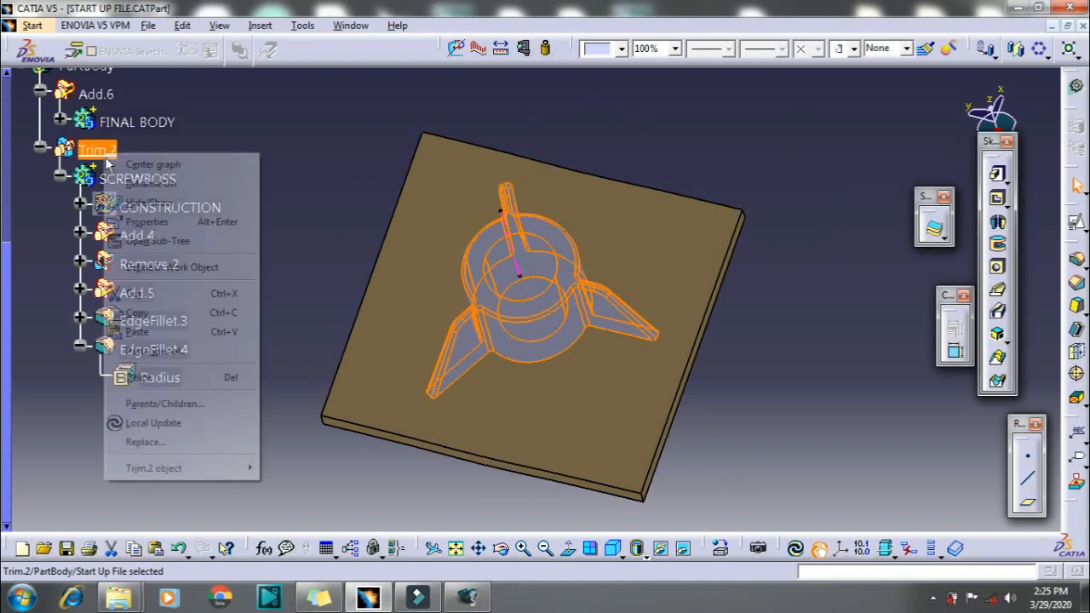
left_click(169, 430)
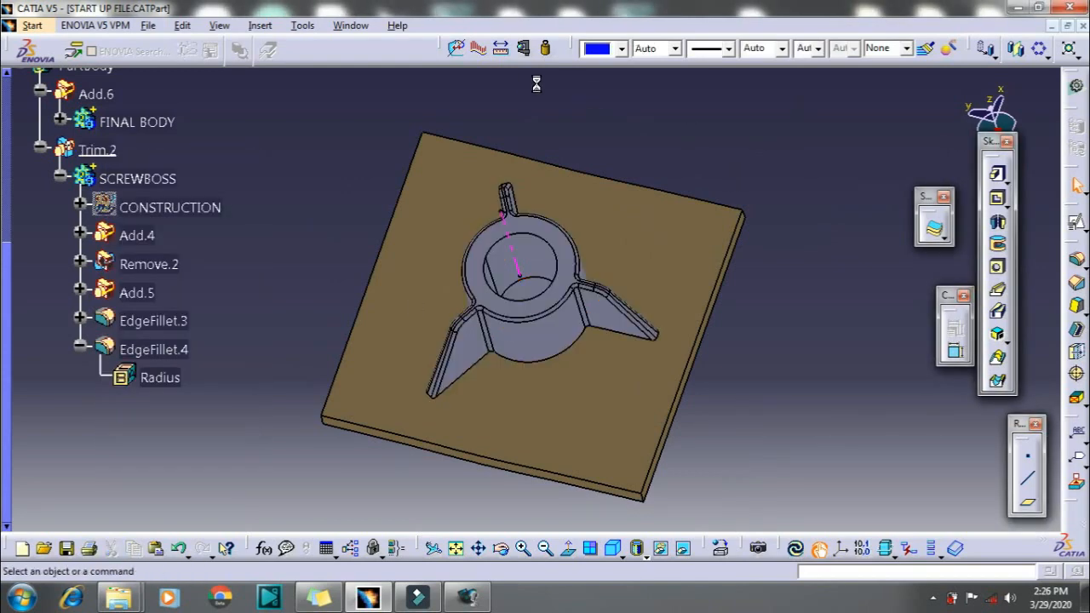
- Measure the distance between the floor face inside the boss bore and the plate's underside, without keeping the measurement
left_click(503, 50)
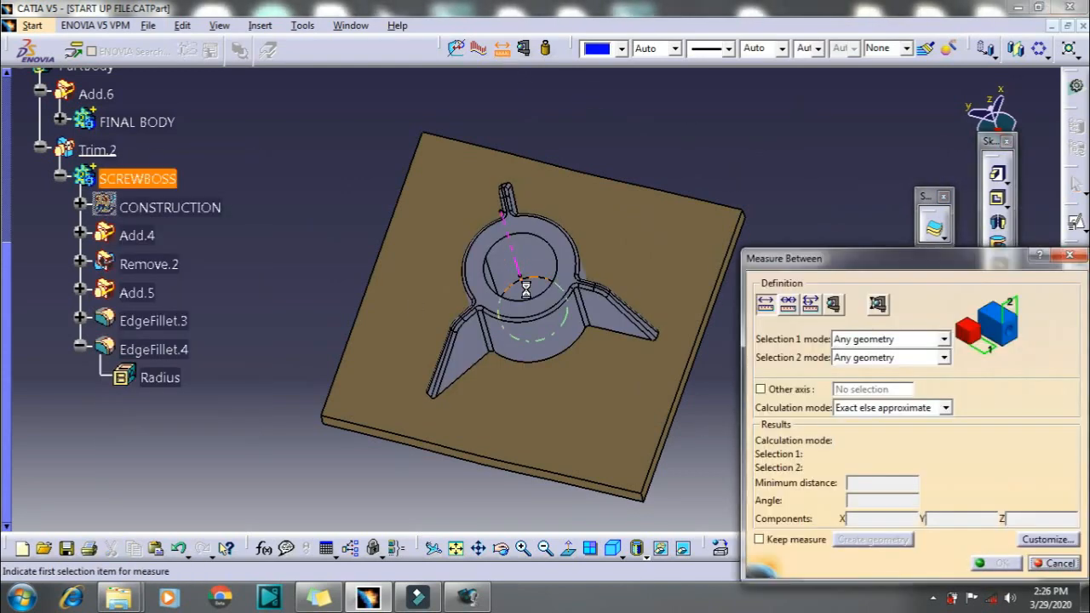
middle_click_drag(538, 394, 522, 119)
left_click(578, 367)
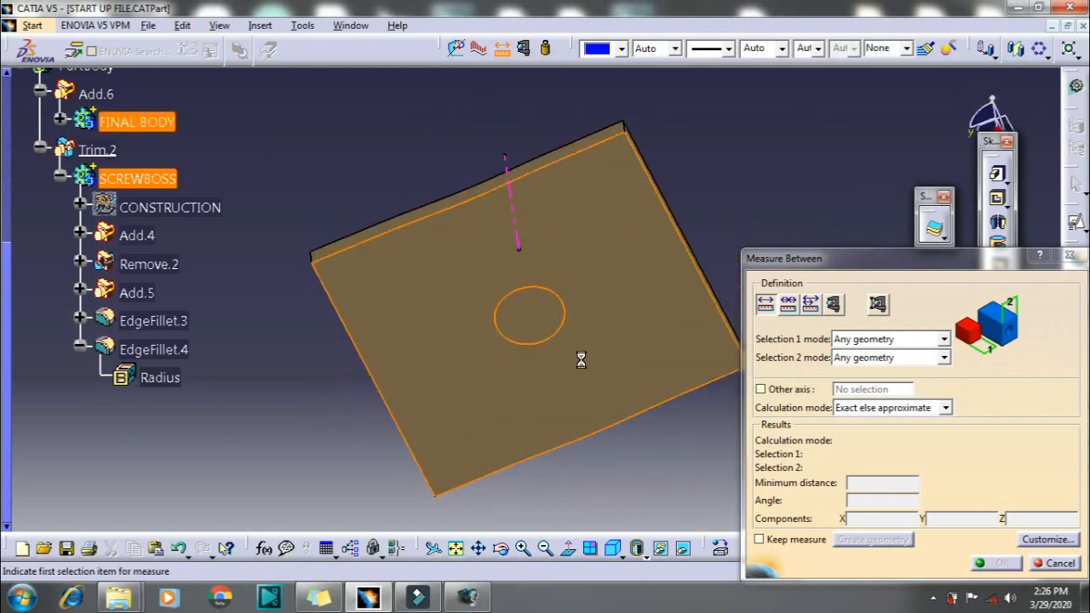
middle_click_drag(578, 230, 585, 448)
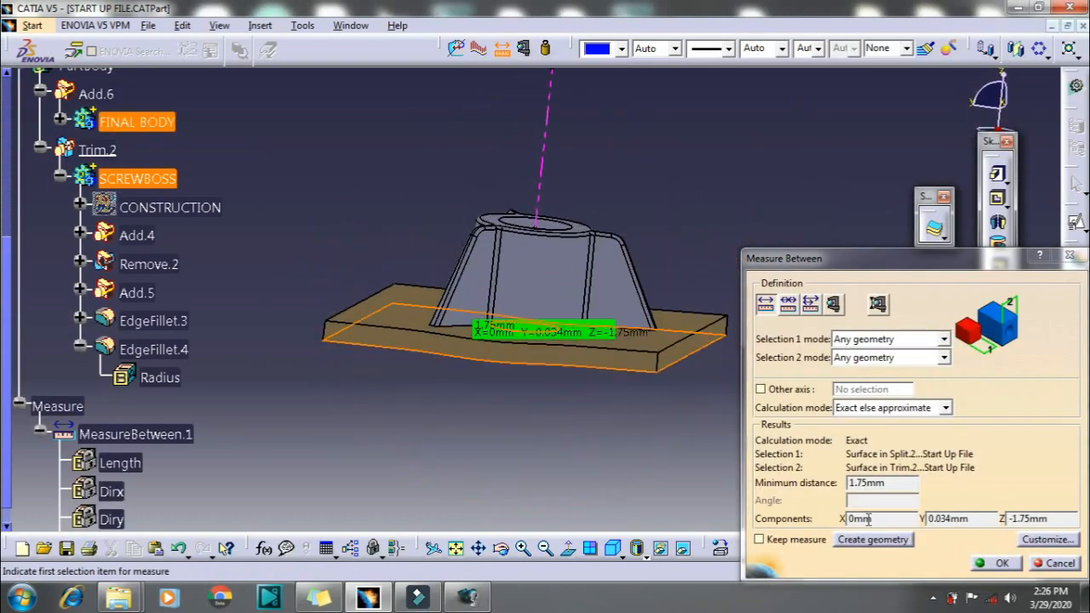
left_click(1043, 569)
middle_click_drag(489, 452, 468, 463)
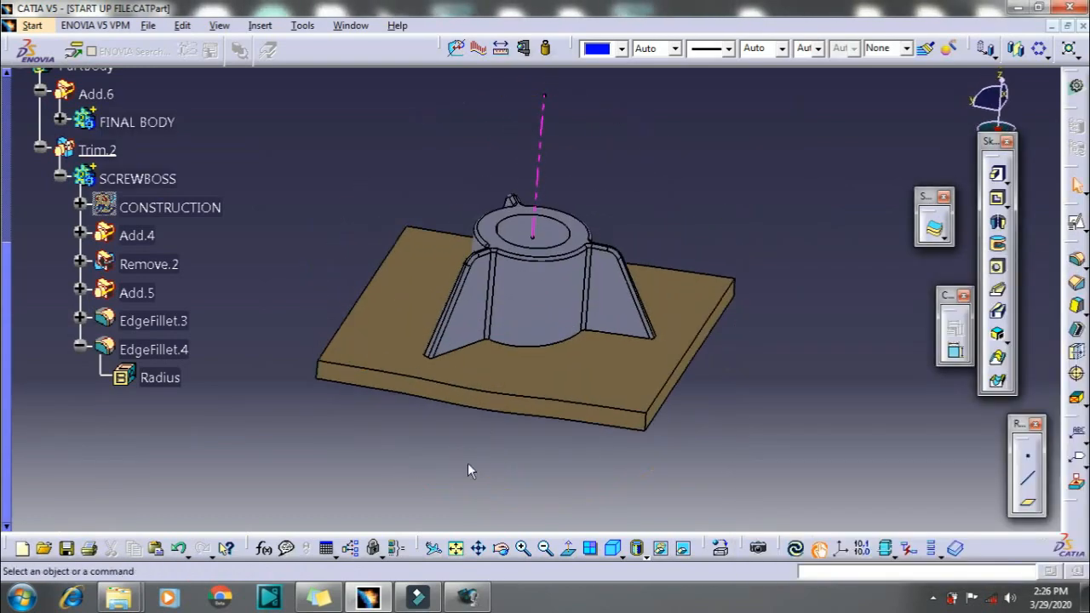
- Fillet the edge where the boss and ribs meet the plate with a 0.5 mm radius
middle_click_drag(565, 259, 562, 301)
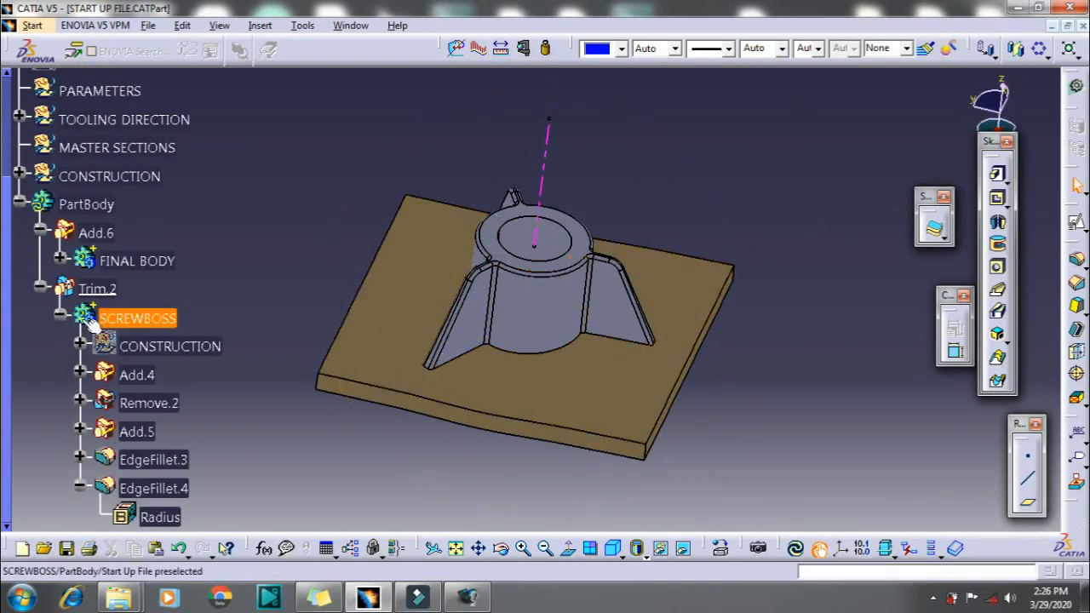
left_click(61, 315)
middle_click_drag(696, 226, 815, 196)
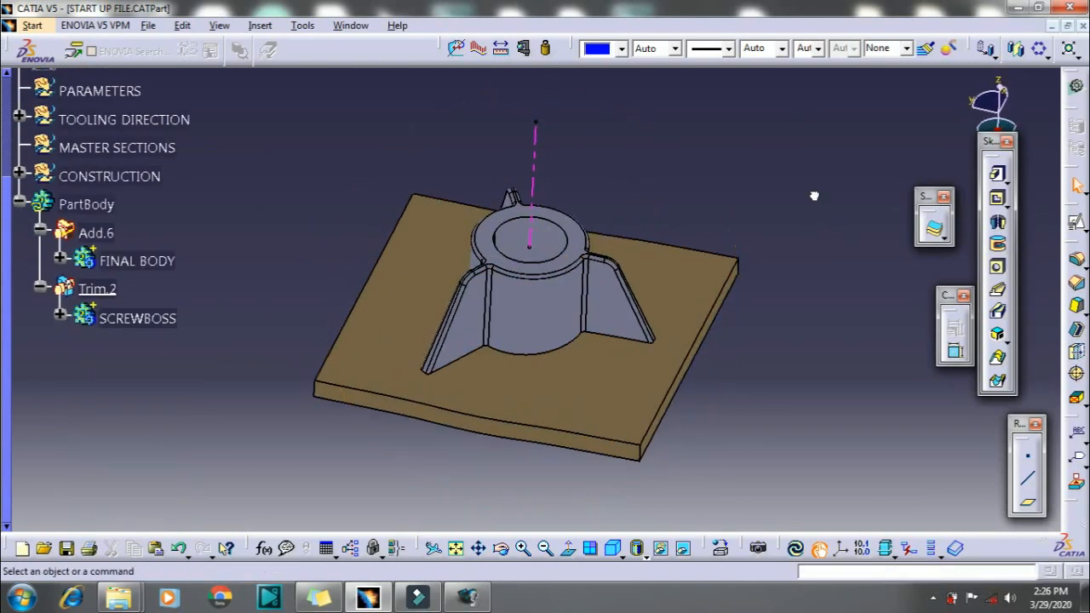
left_click(1078, 261)
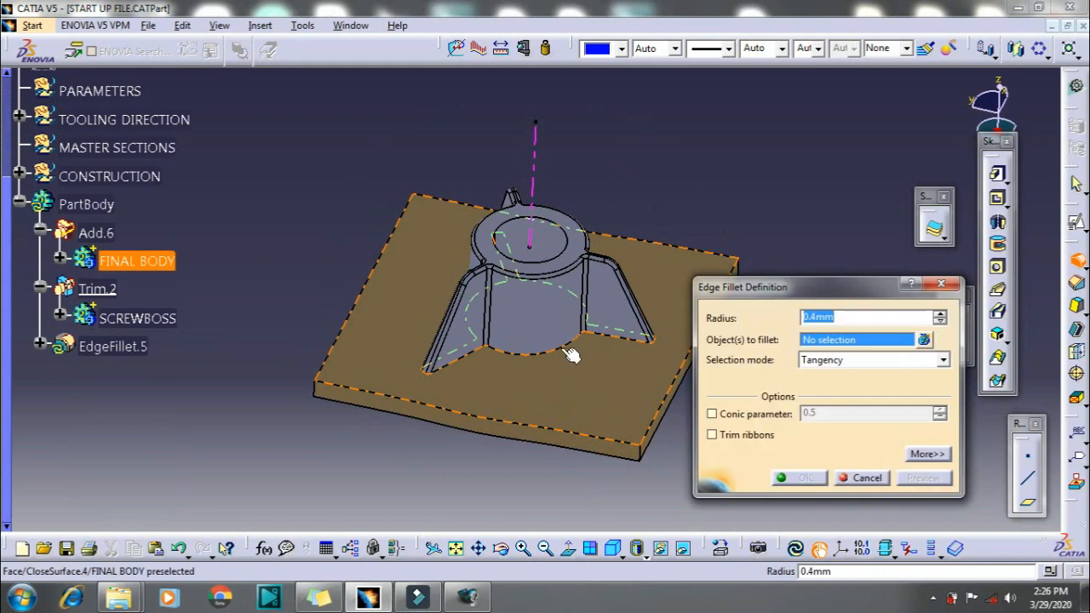
left_click(574, 353)
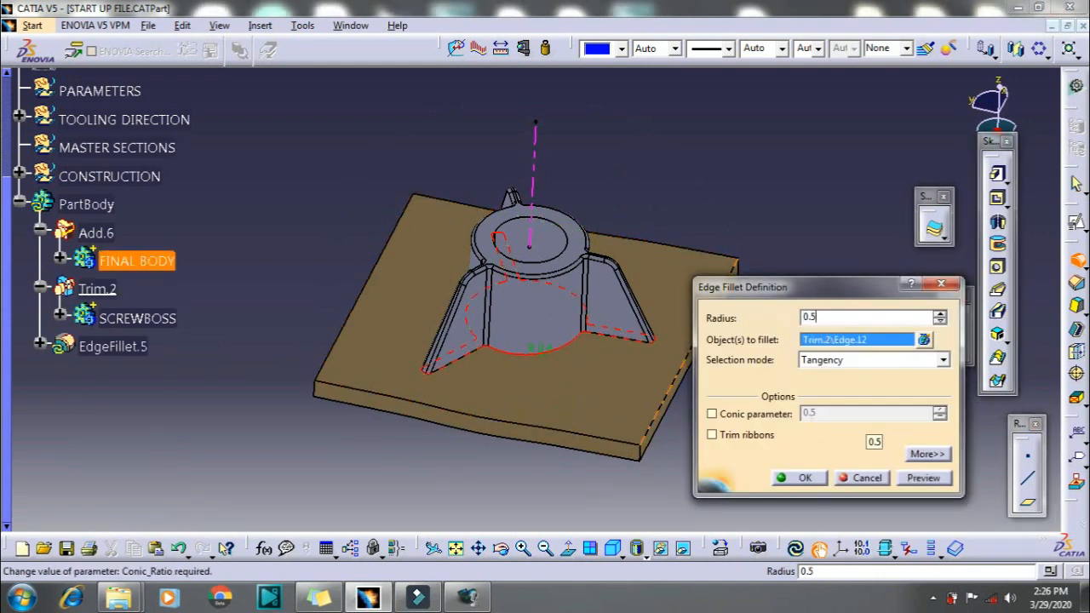
left_click(805, 478)
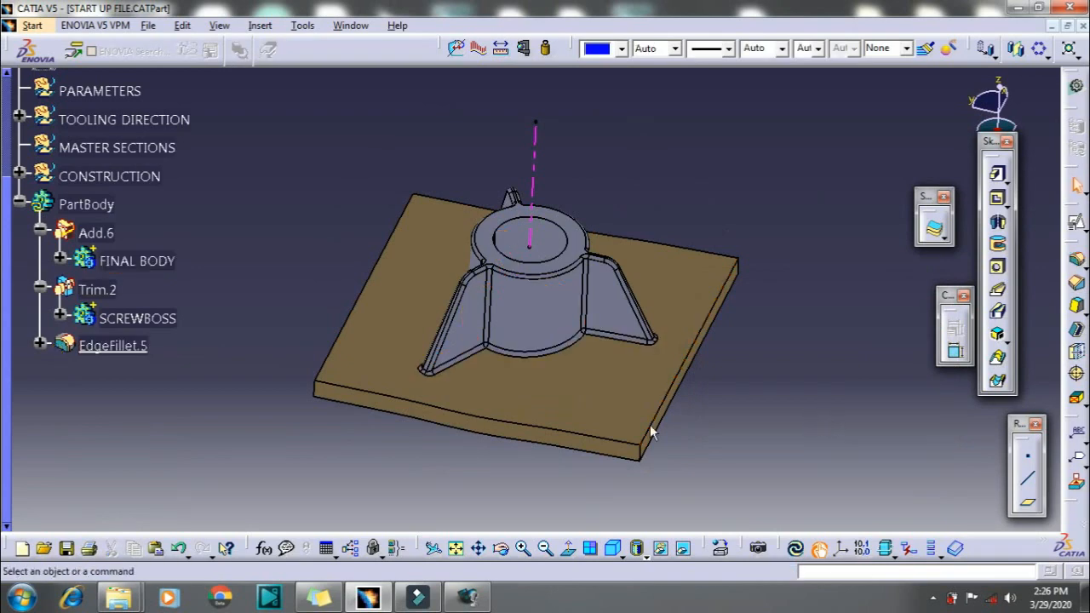
- Define PartBody as the in-work object and show the part in isometric view
right_click(89, 204)
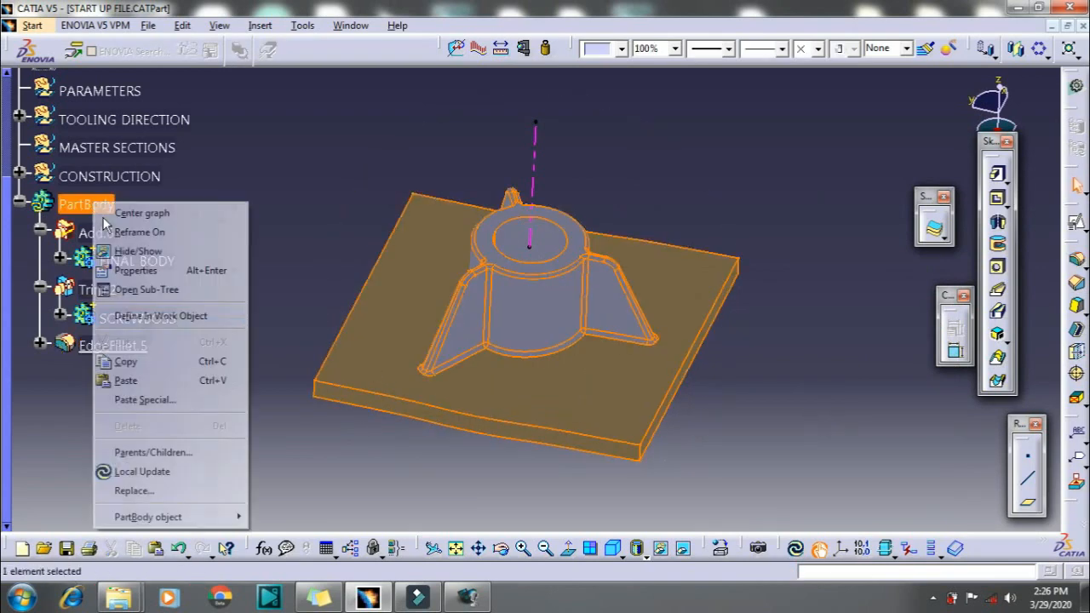
left_click(149, 316)
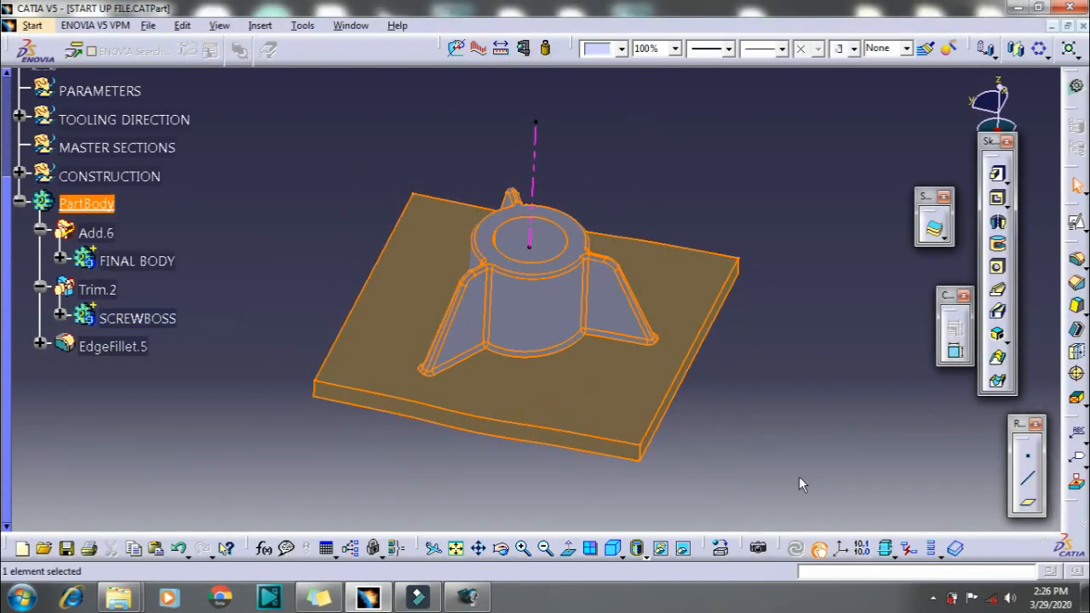
left_click(733, 484)
left_click(613, 549)
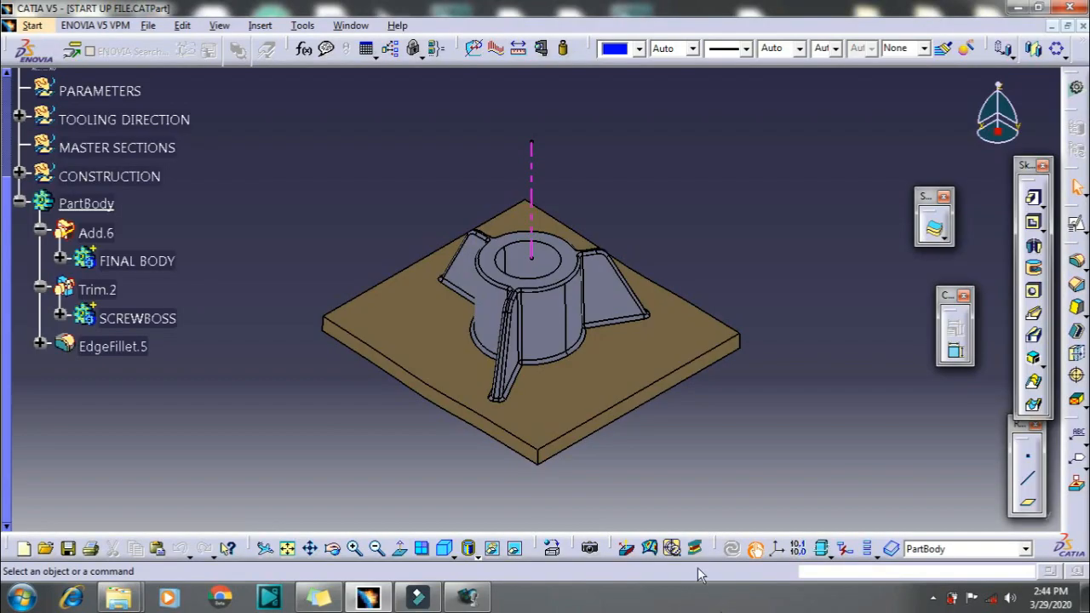
- Shade the model with material and run a draft analysis on the part along the tooling direction axis, with the direction inverted
left_click(470, 552)
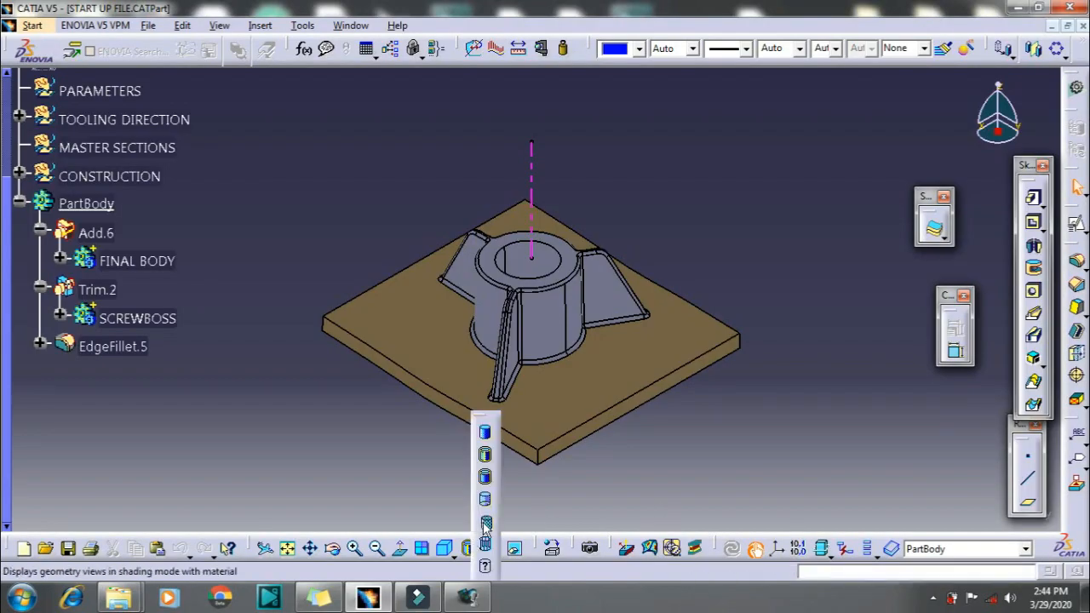
left_click(485, 523)
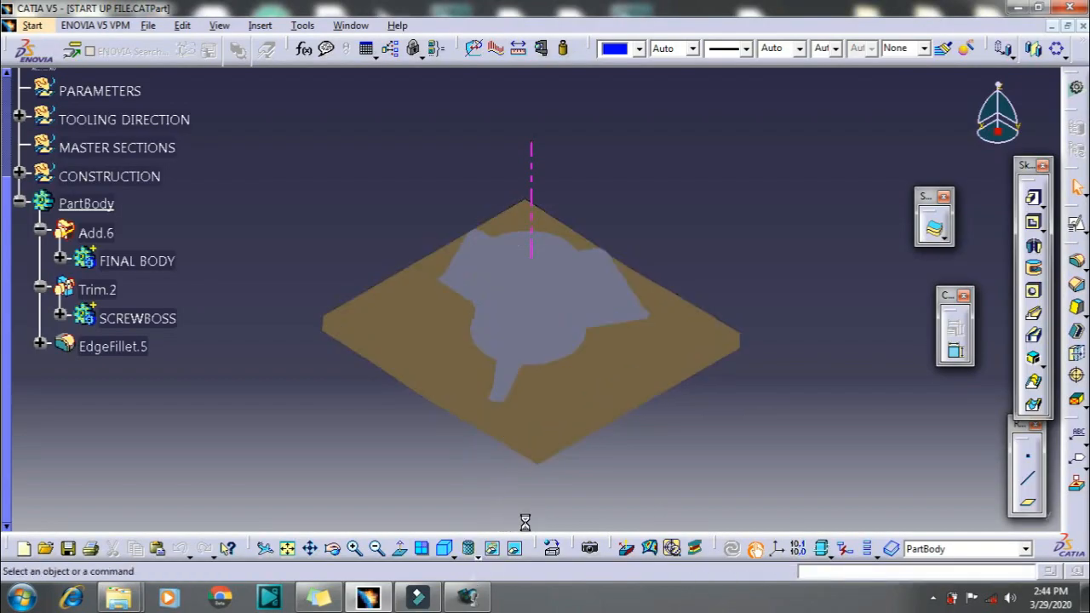
left_click(627, 549)
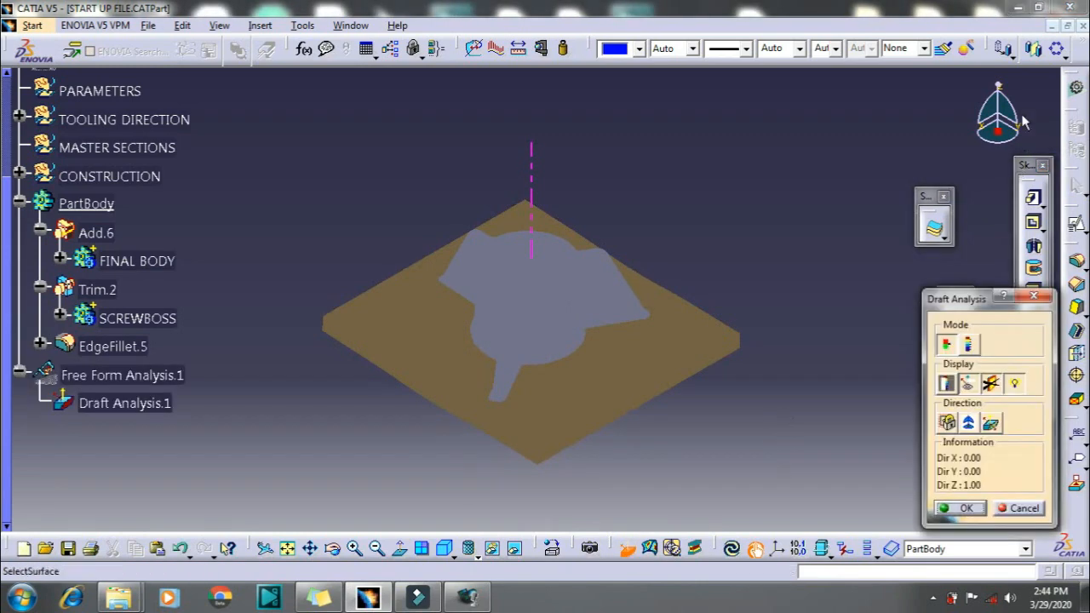
left_click_drag(995, 128, 531, 193)
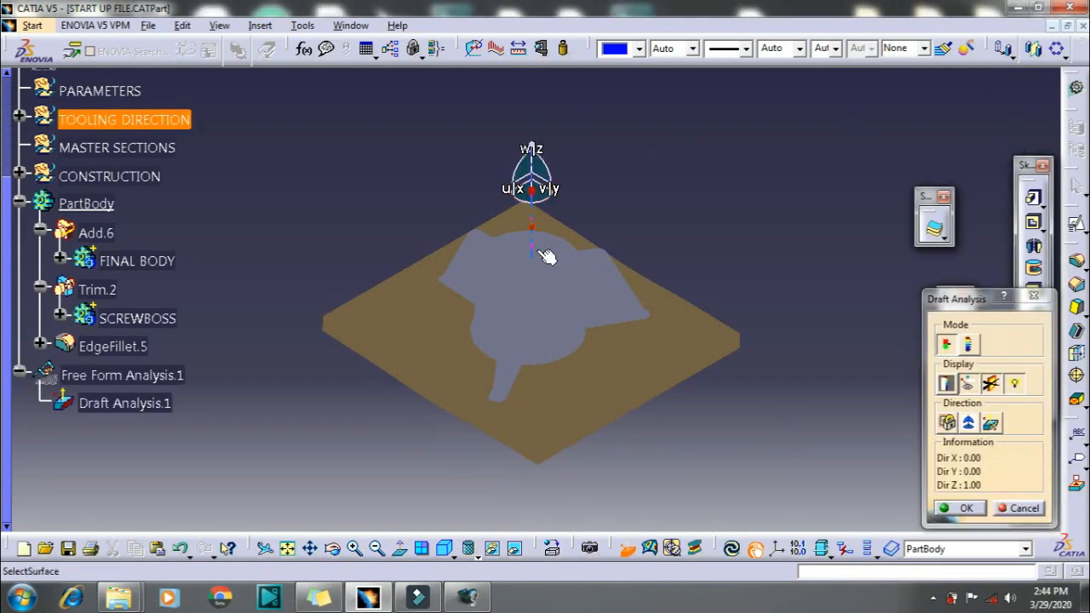
left_click(976, 387)
left_click(543, 320)
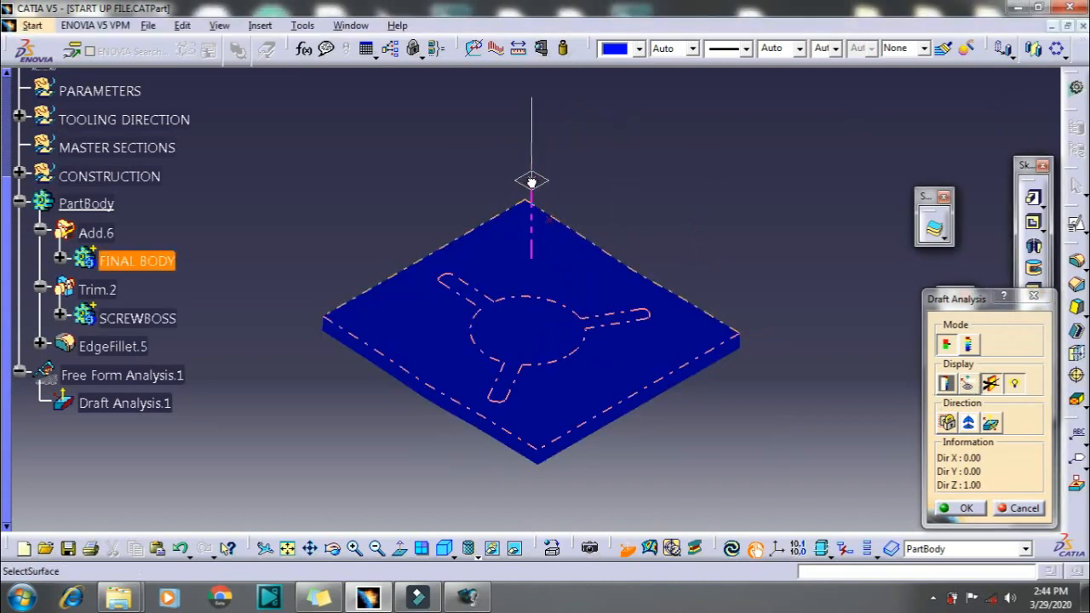
left_click_drag(532, 182, 532, 182)
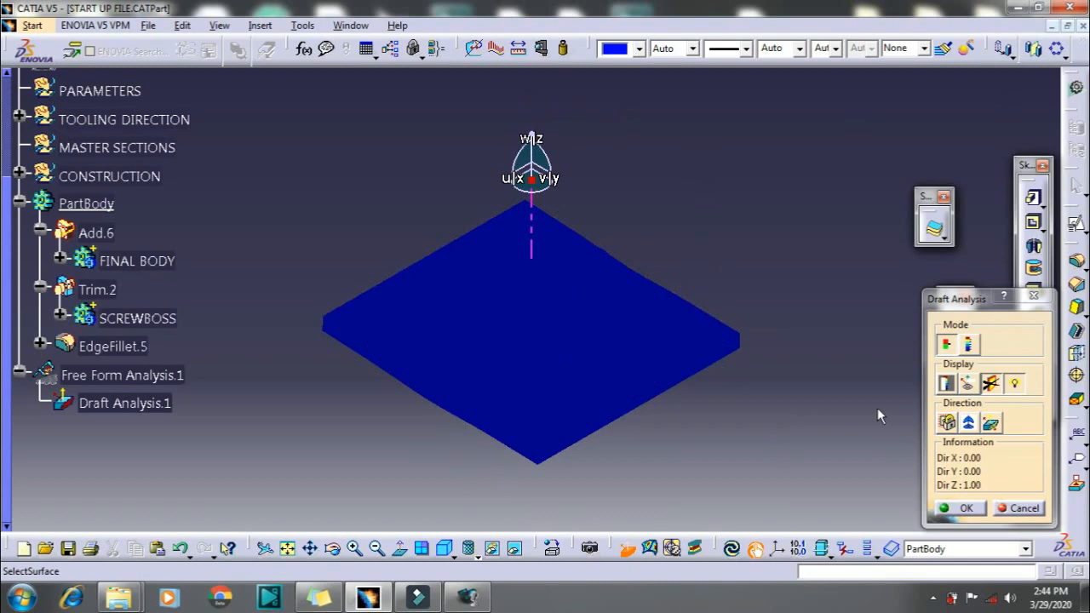
left_click(991, 424)
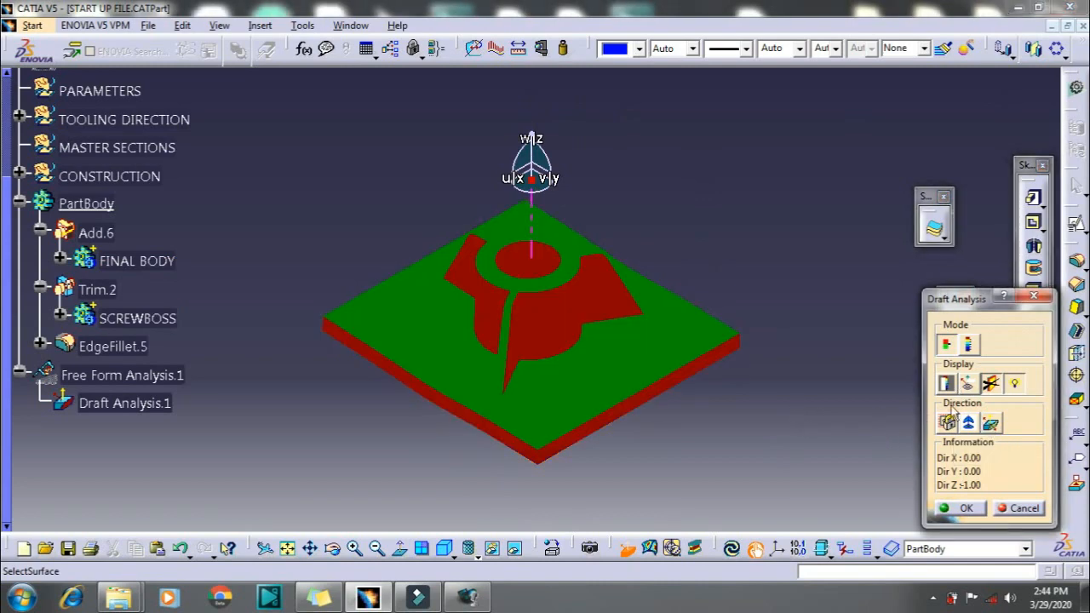
- Inspect the local draft angle on the plate and the outer wall of the boss
left_click(968, 383)
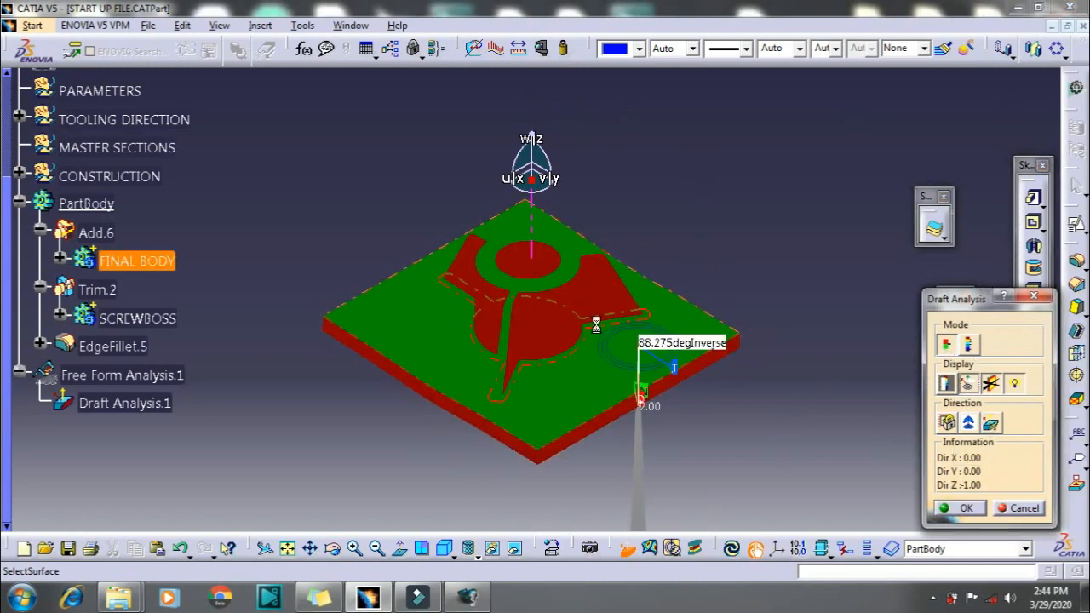
middle_click_drag(550, 322, 555, 296, "ctrl")
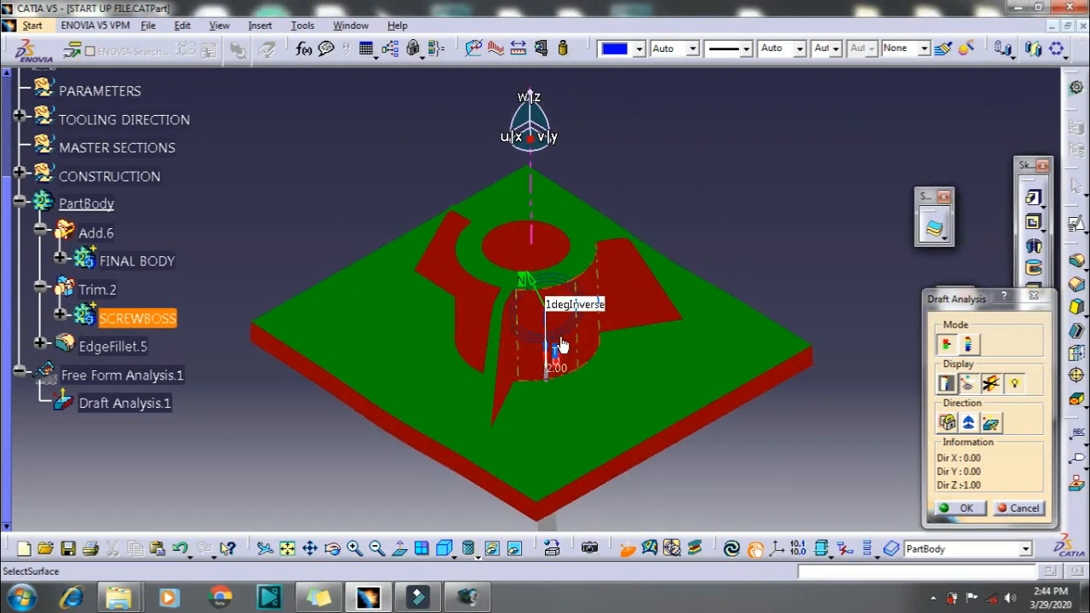
left_click(963, 388)
- Set the upper threshold of the draft analysis colour scale to 0.5 degrees
left_click(946, 384)
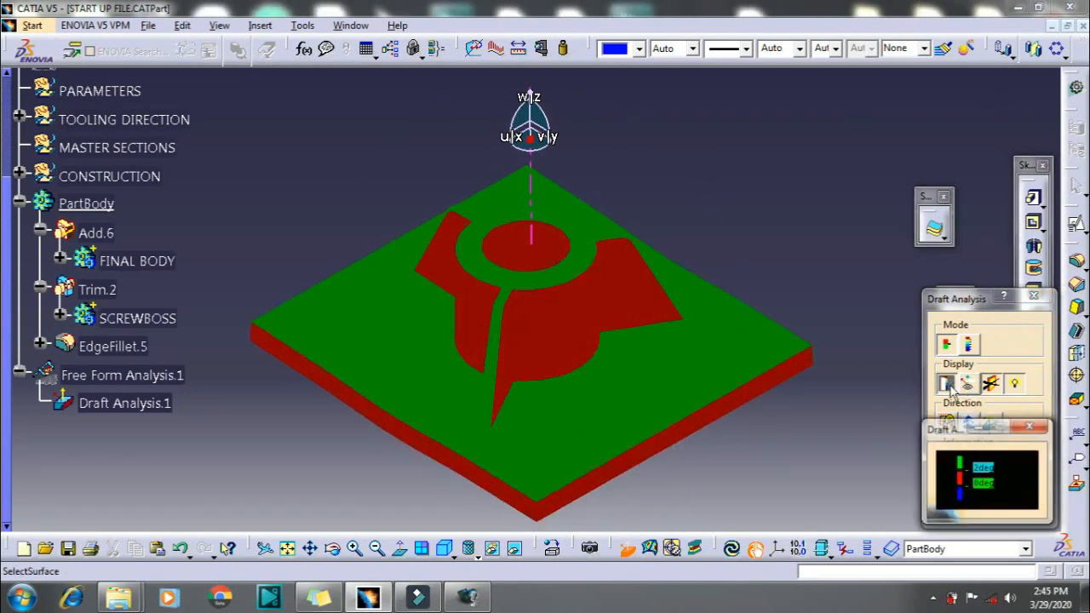
double_click(984, 473)
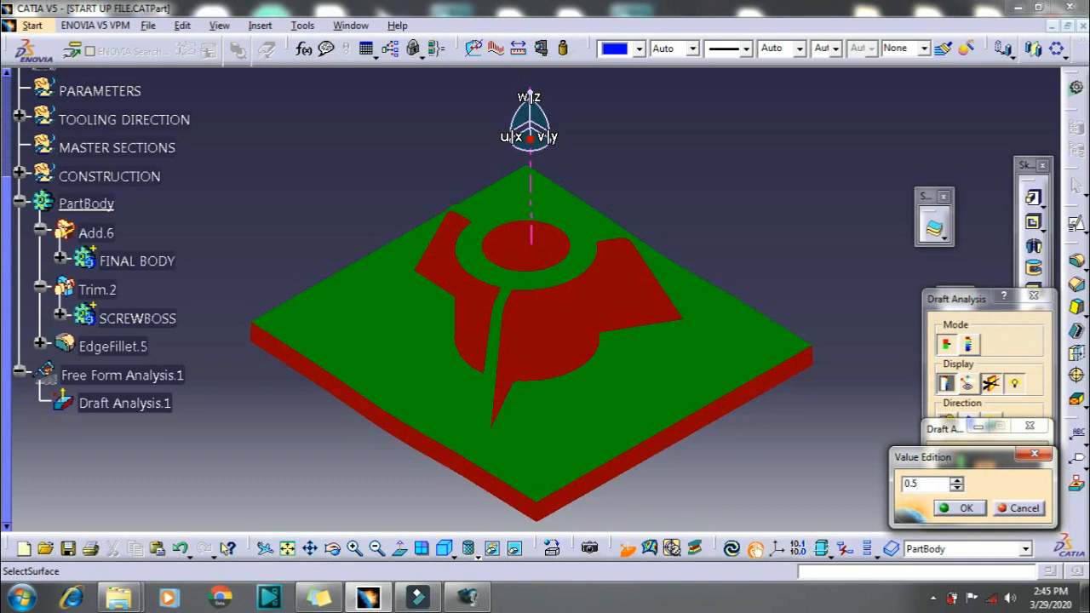
key("Return")
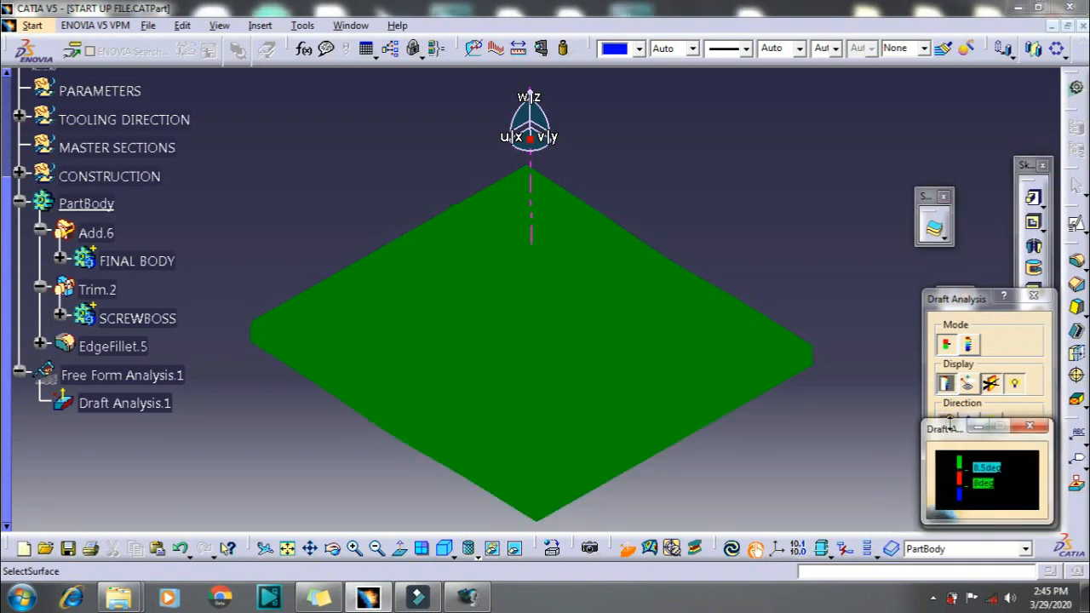
left_click(1029, 427)
- Recheck the local draft on the boss wall and accept the draft analysis
left_click(968, 384)
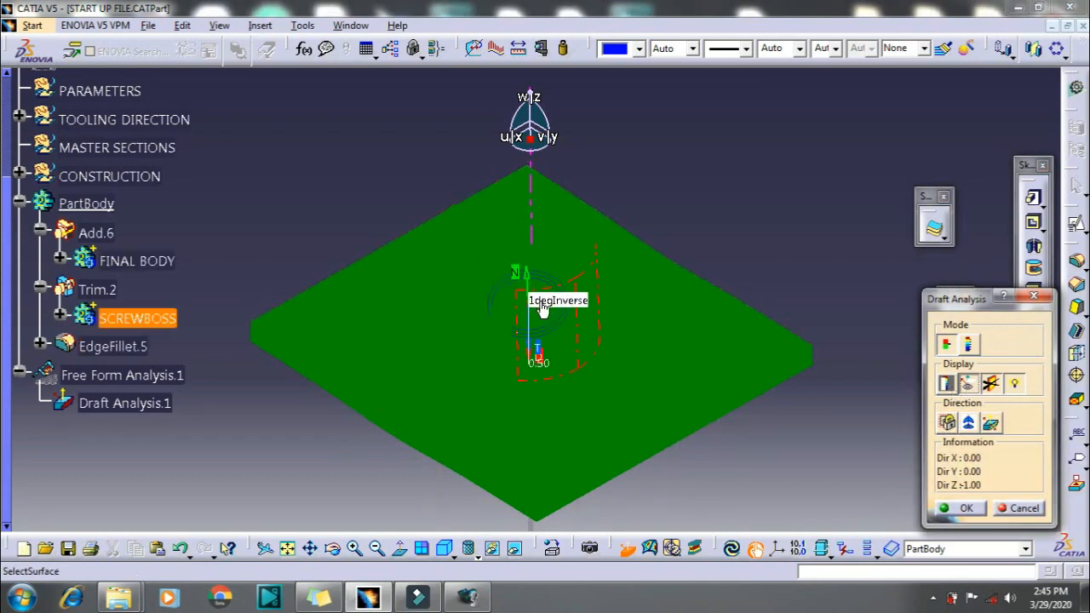
left_click(964, 508)
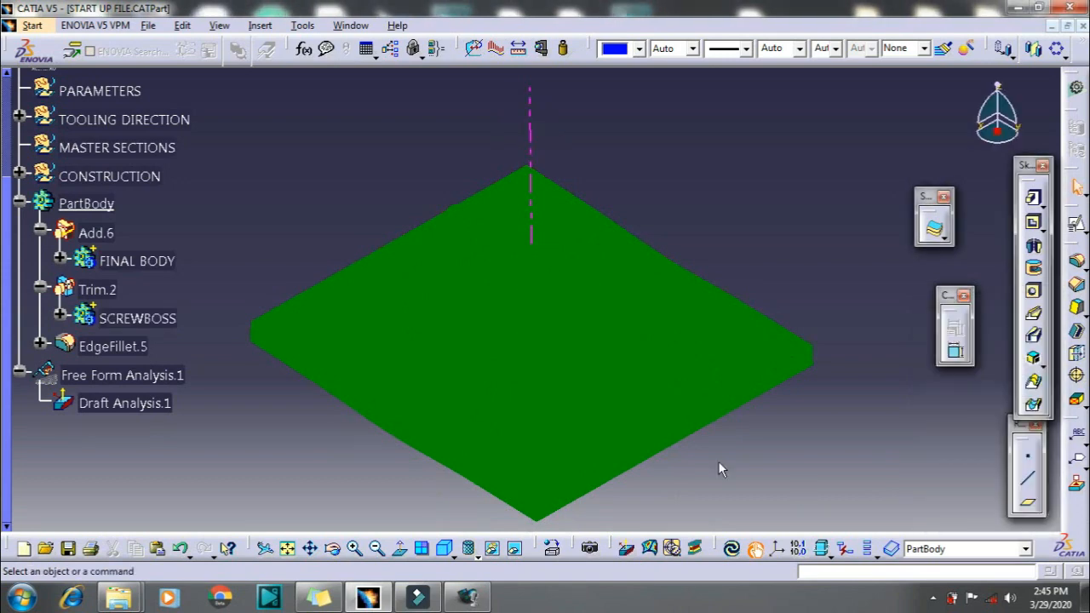
middle_click_drag(680, 403, 544, 487)
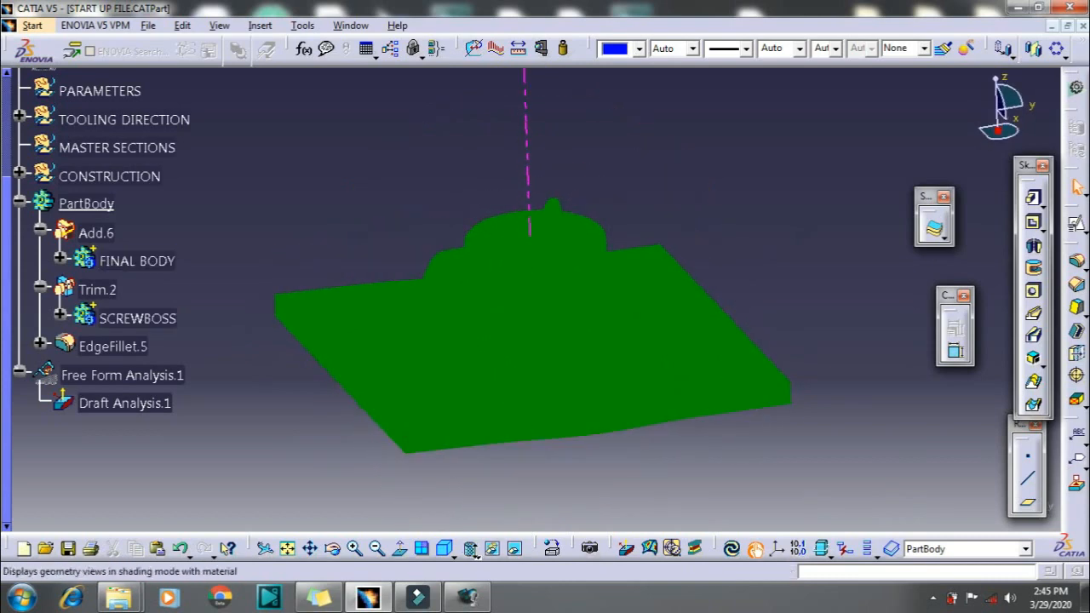
- Return the display to shading with edges and show the whole part in isometric view
left_click(470, 555)
left_click(491, 460)
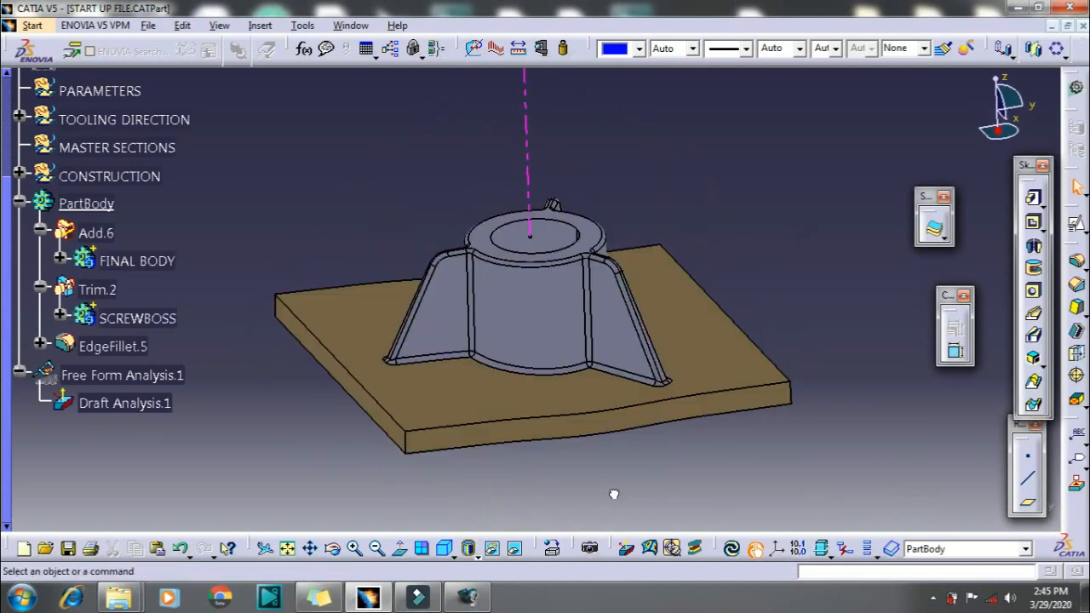
left_click(445, 549)
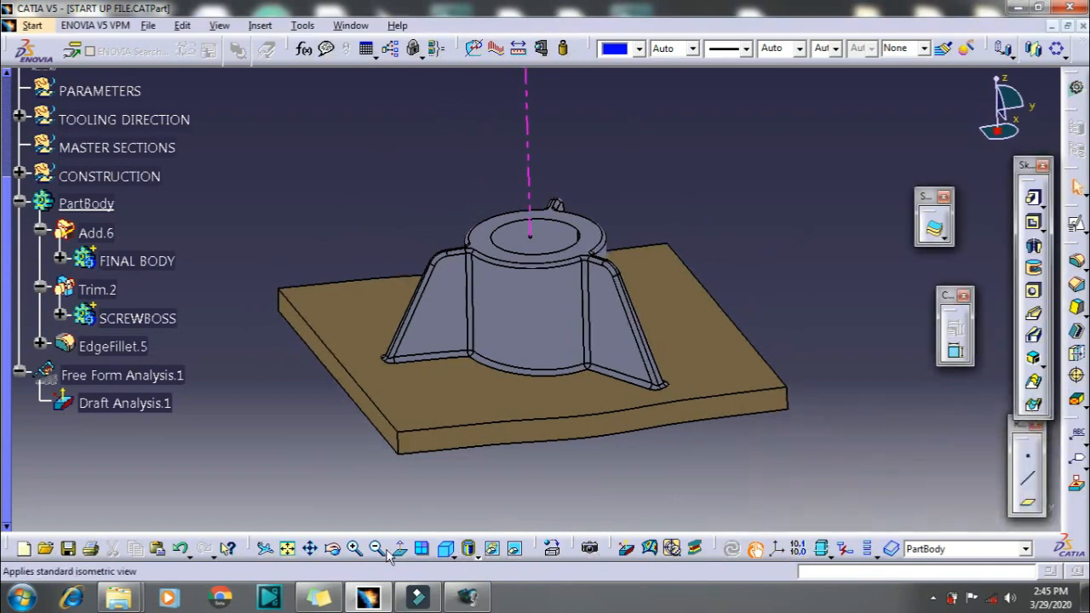
left_click(289, 550)
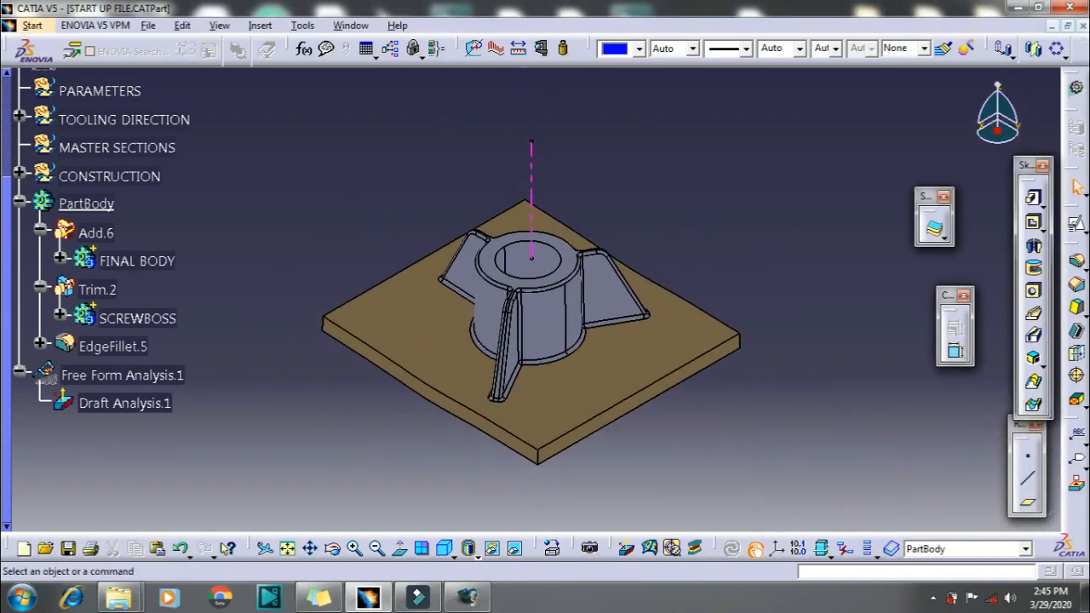